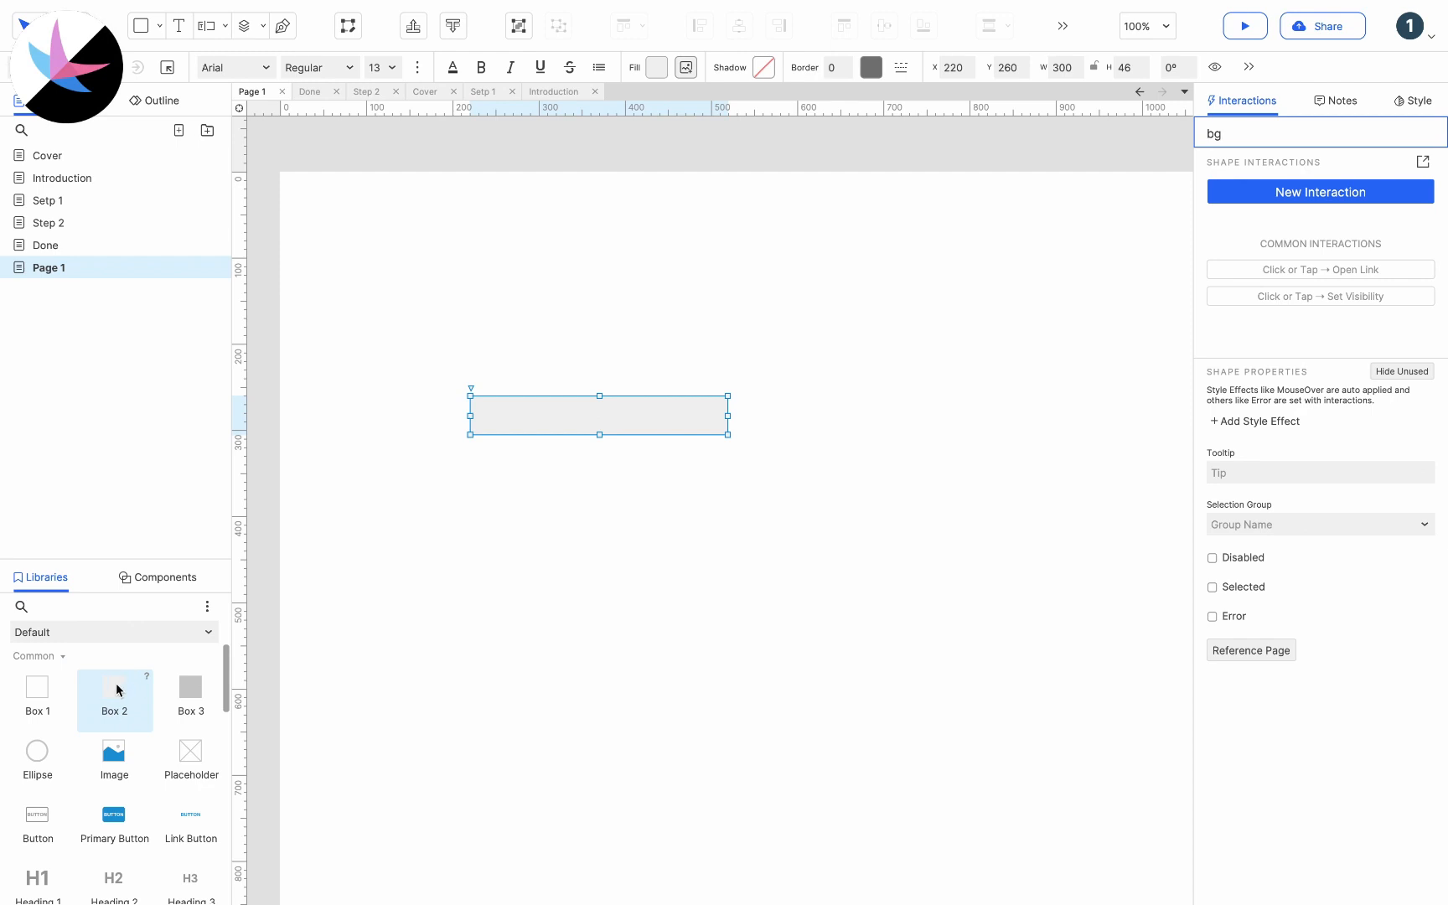
Step: Add a Box 3 shape at the start of the bg bar, resize it to 1 wide by 46 high and fill it red
{"action": "left_click_drag", "start_coordinate": [187, 685], "coordinate": [471, 395]}
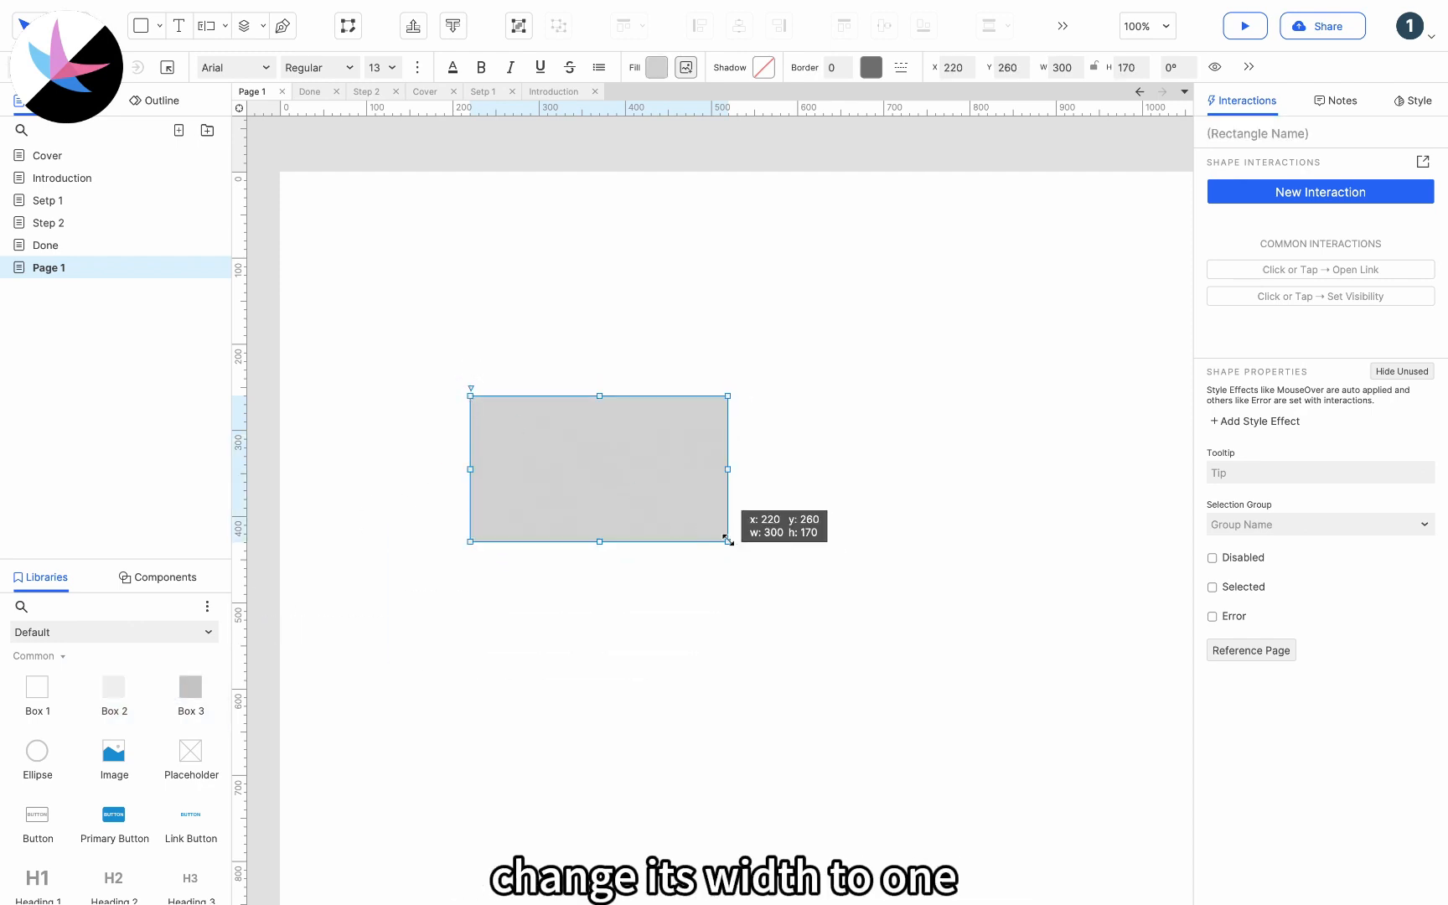
{"action": "left_click_drag", "start_coordinate": [727, 540], "coordinate": [489, 417]}
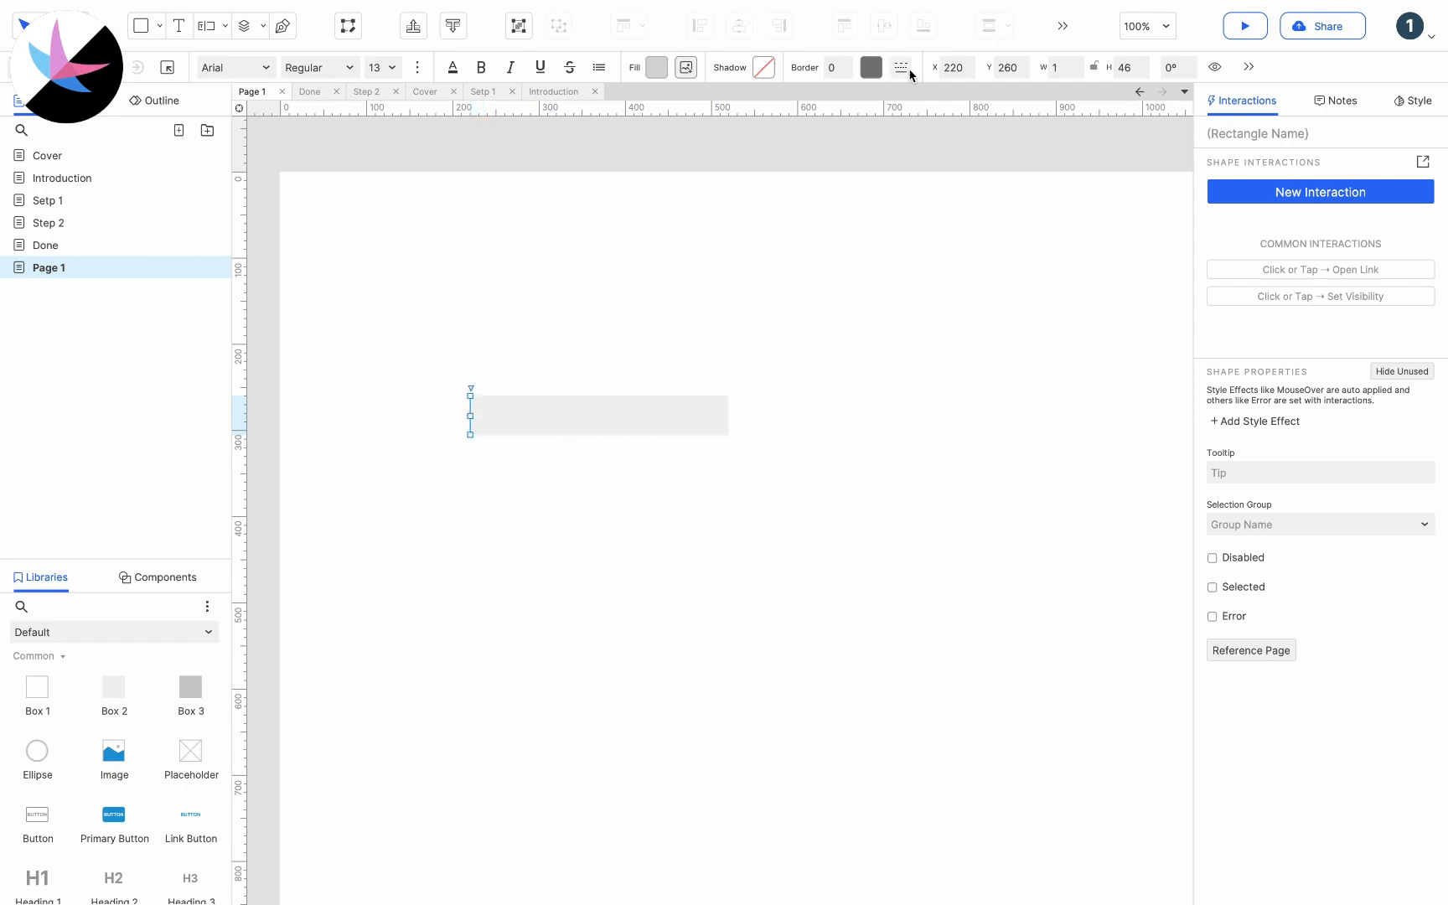
{"action": "left_click", "coordinate": [656, 67]}
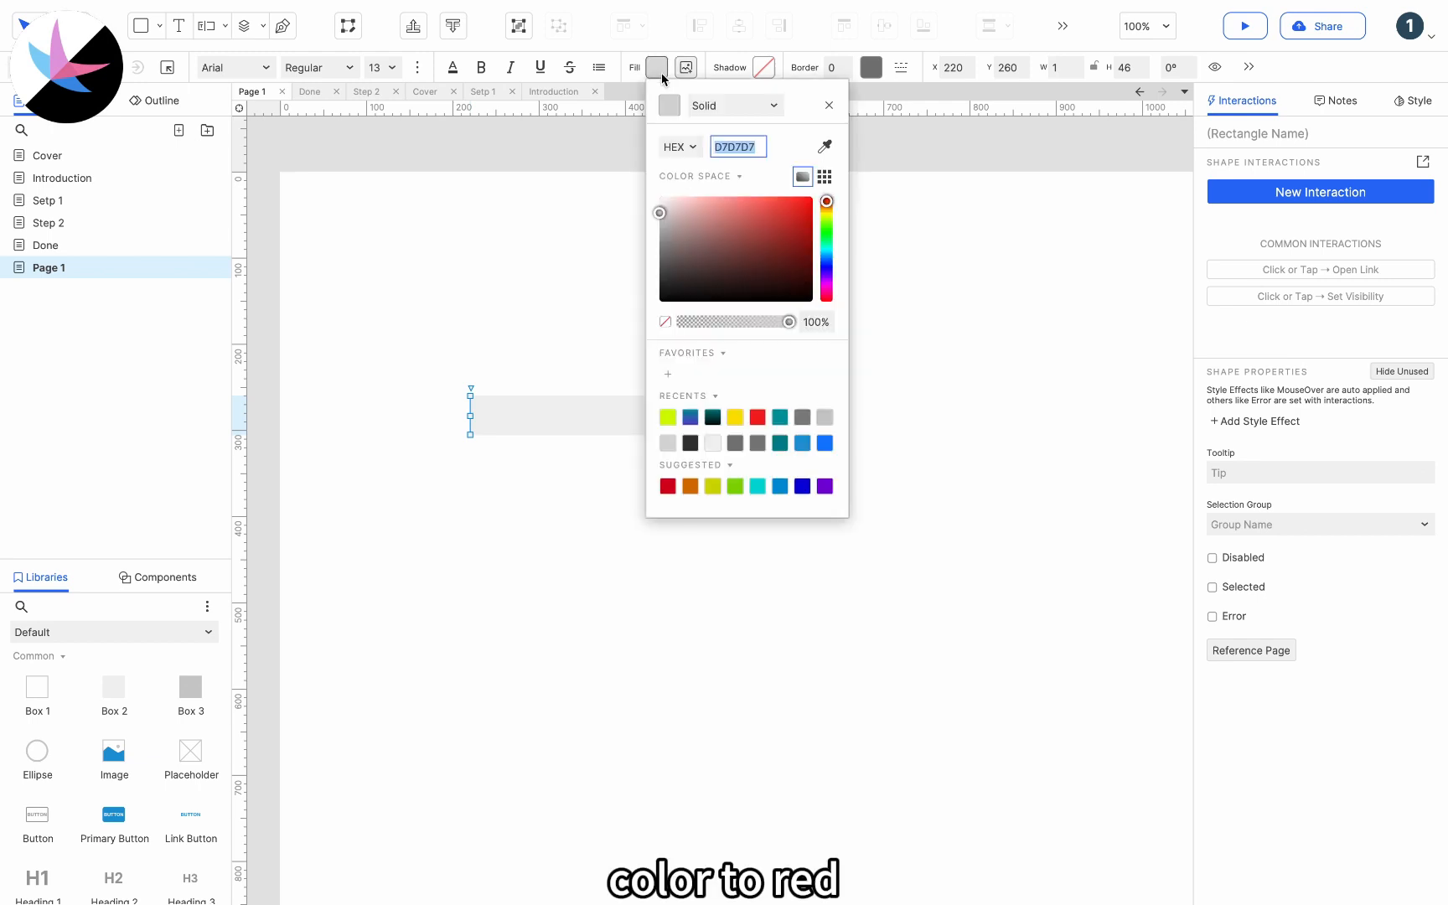
{"action": "left_click", "coordinate": [759, 416]}
Step: Name the thin red rectangle Indicator
{"action": "left_click", "coordinate": [1322, 125]}
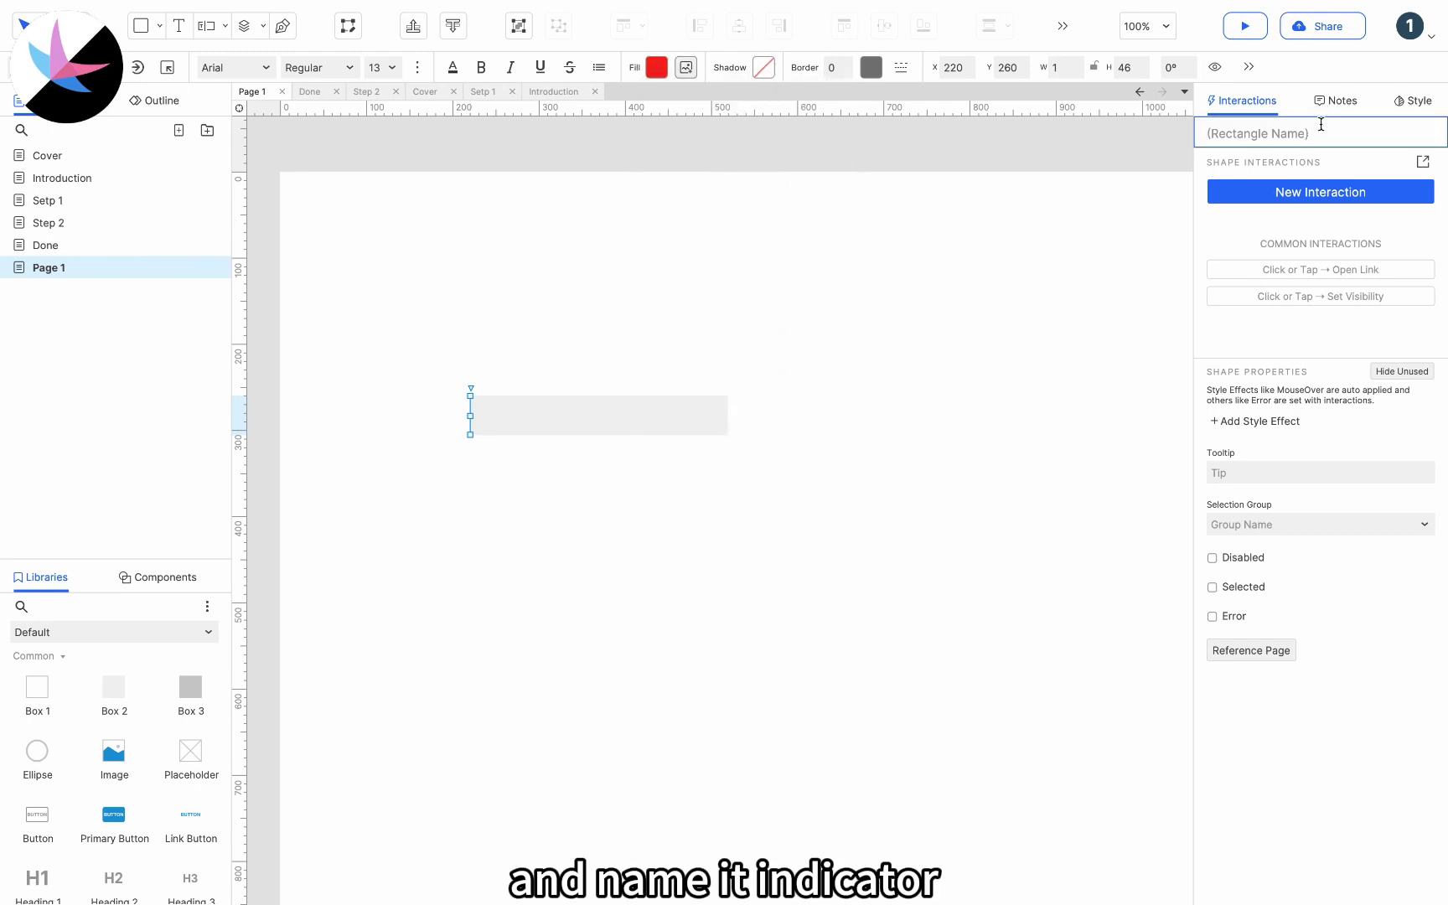
{"action": "type", "text": "Indi"}
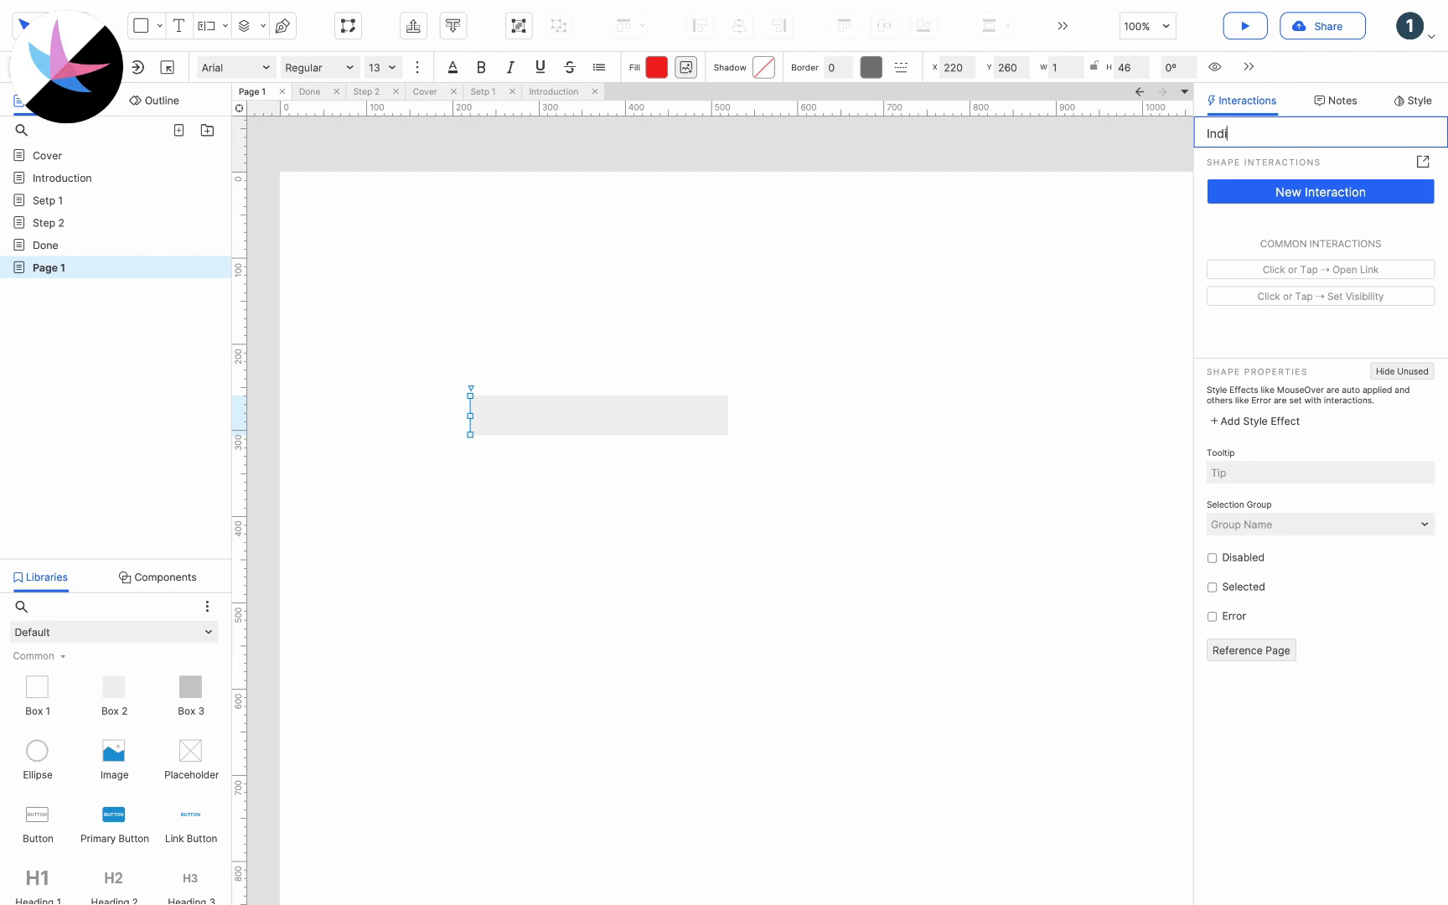
{"action": "type", "text": "cator"}
{"action": "left_click", "coordinate": [1036, 297]}
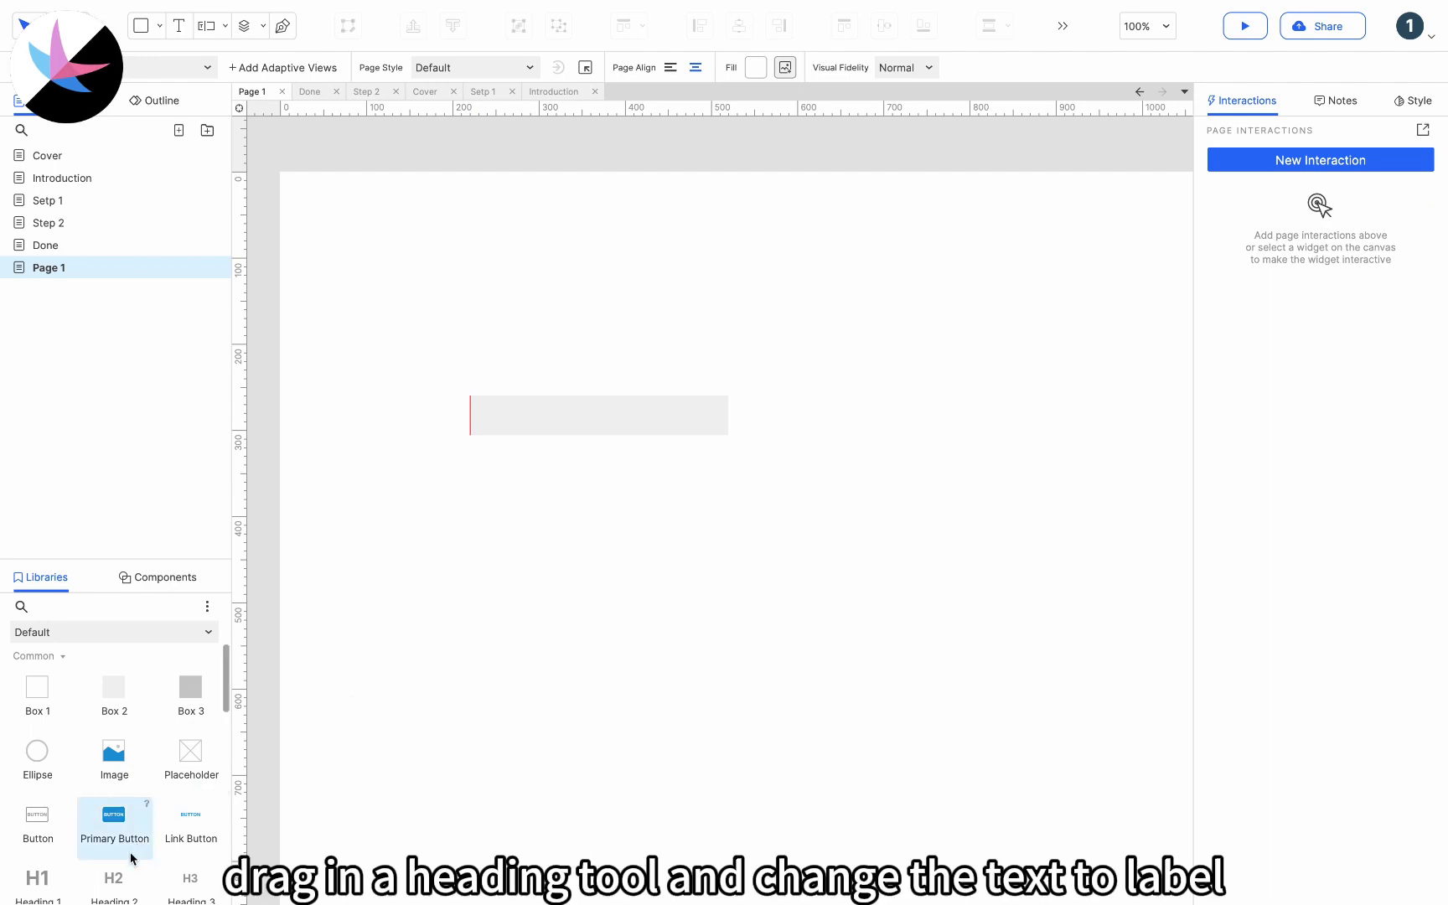
Step: Place a Heading 2 just beyond the end of the grey bar and change its text to "Label"
{"action": "left_click_drag", "start_coordinate": [114, 879], "coordinate": [739, 408]}
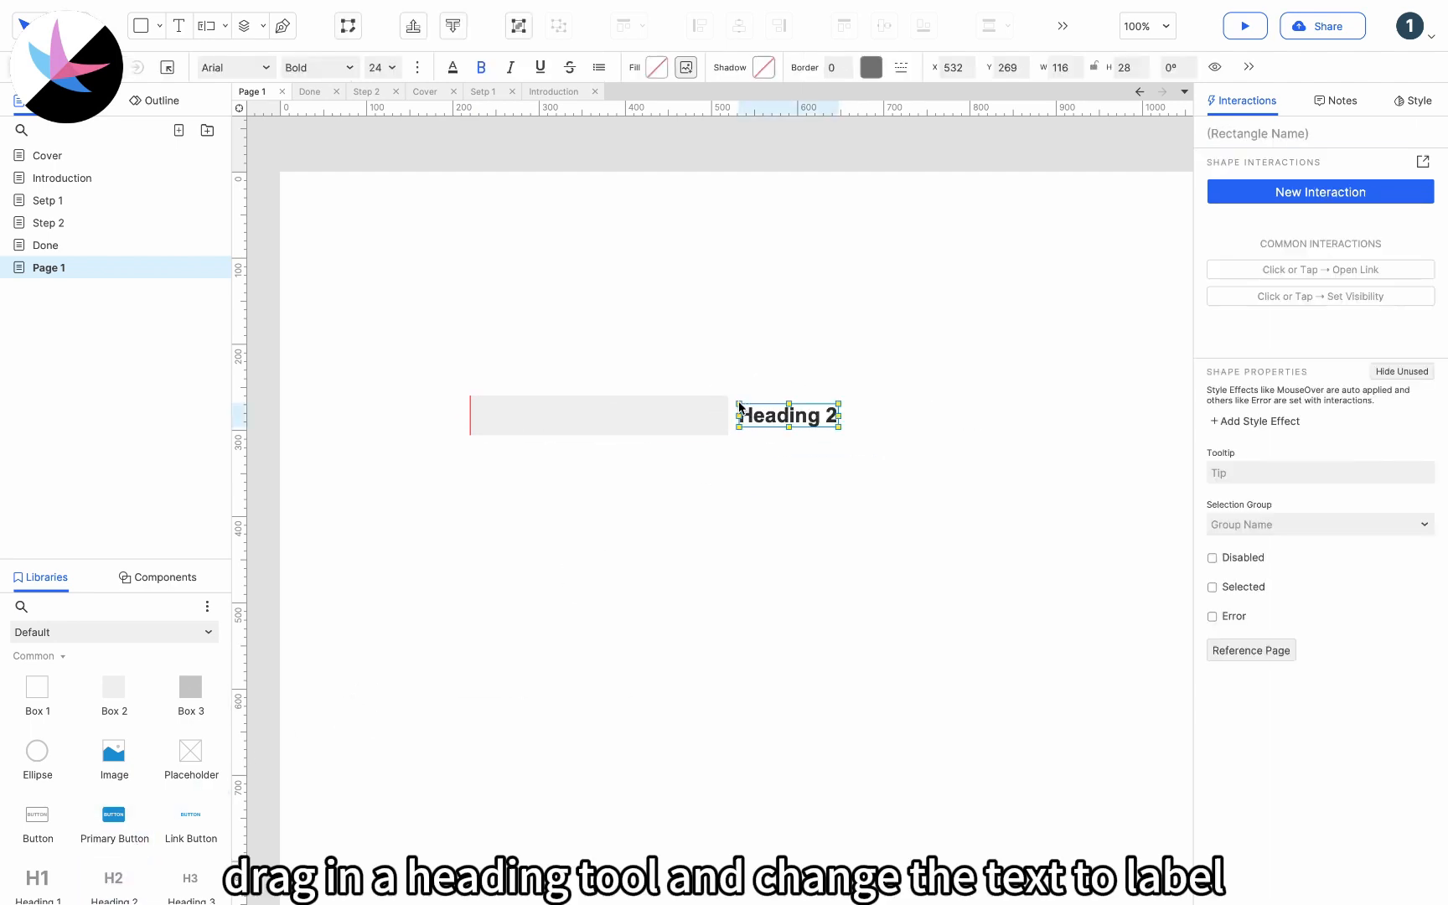
{"action": "double_click", "coordinate": [773, 421]}
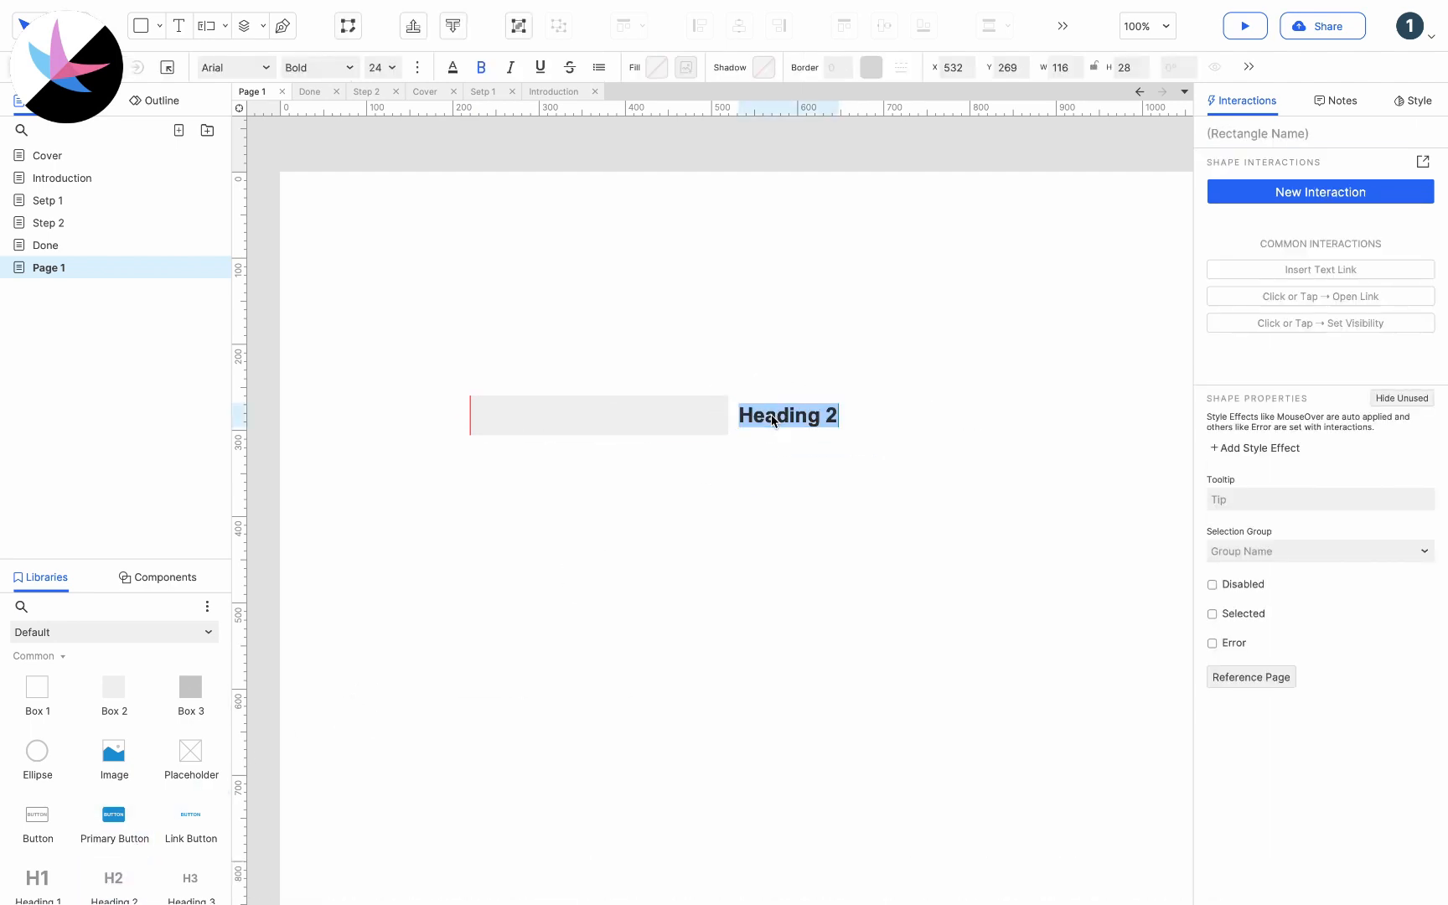
{"action": "type", "text": "Label"}
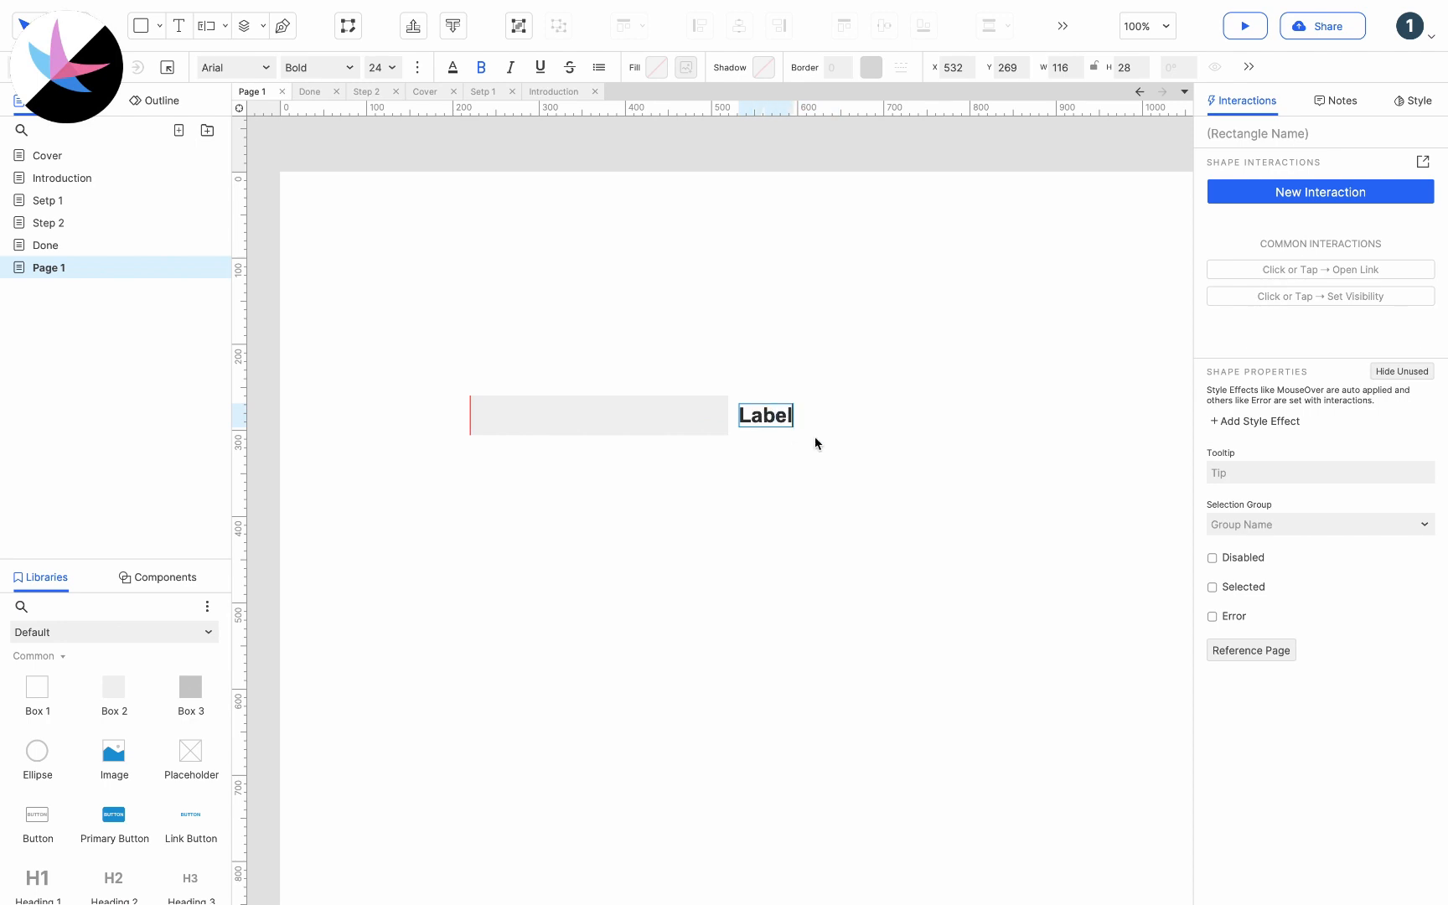
{"action": "left_click", "coordinate": [817, 437]}
Step: Set the font weight of the Label heading to Regular
{"action": "left_click", "coordinate": [786, 419]}
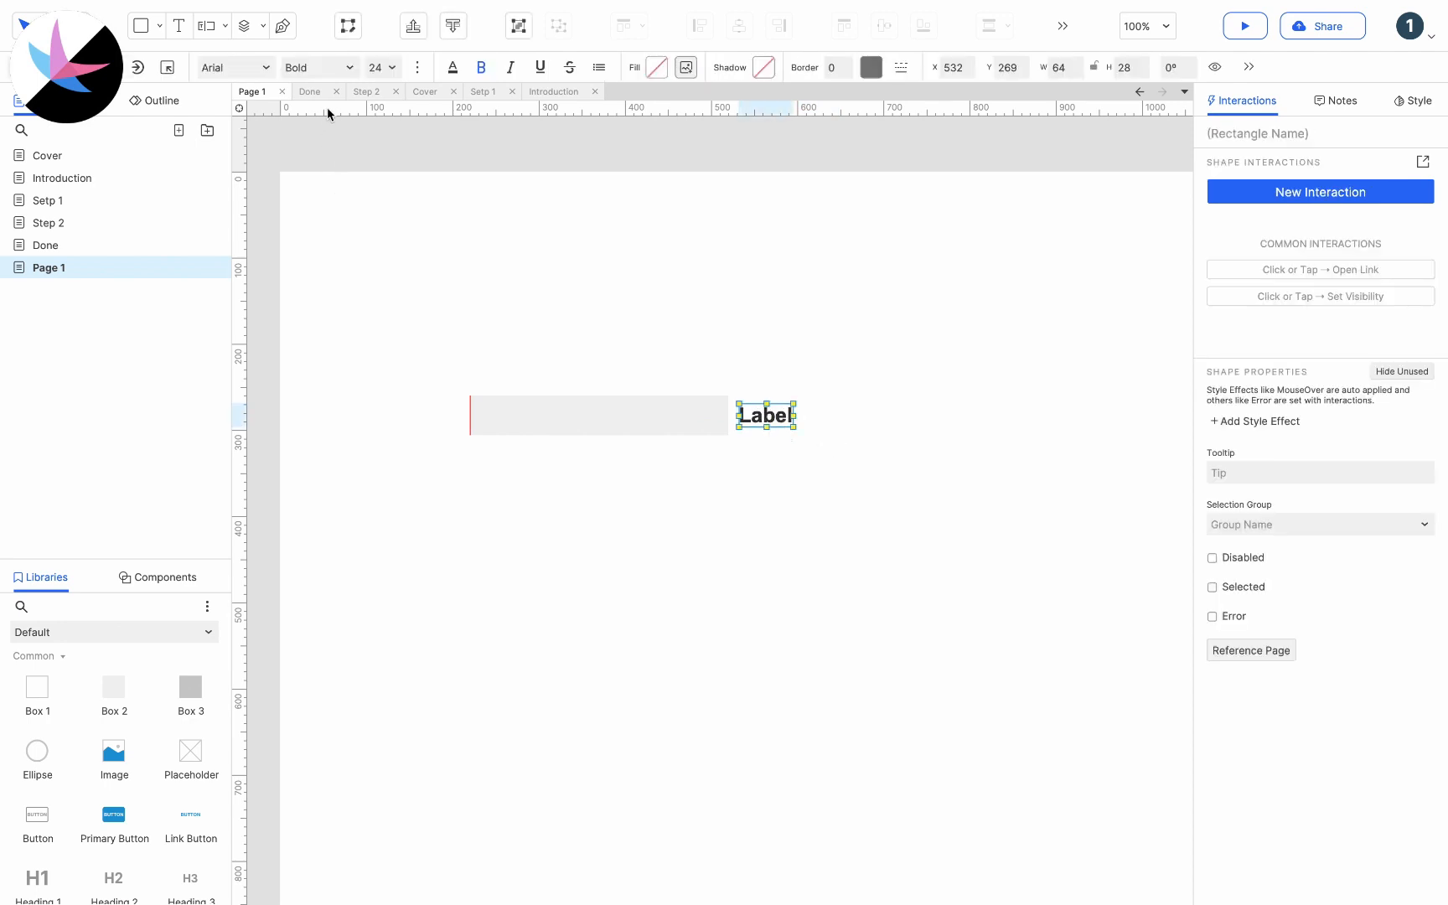
{"action": "left_click", "coordinate": [327, 72]}
{"action": "left_click", "coordinate": [312, 91]}
{"action": "left_click", "coordinate": [634, 281]}
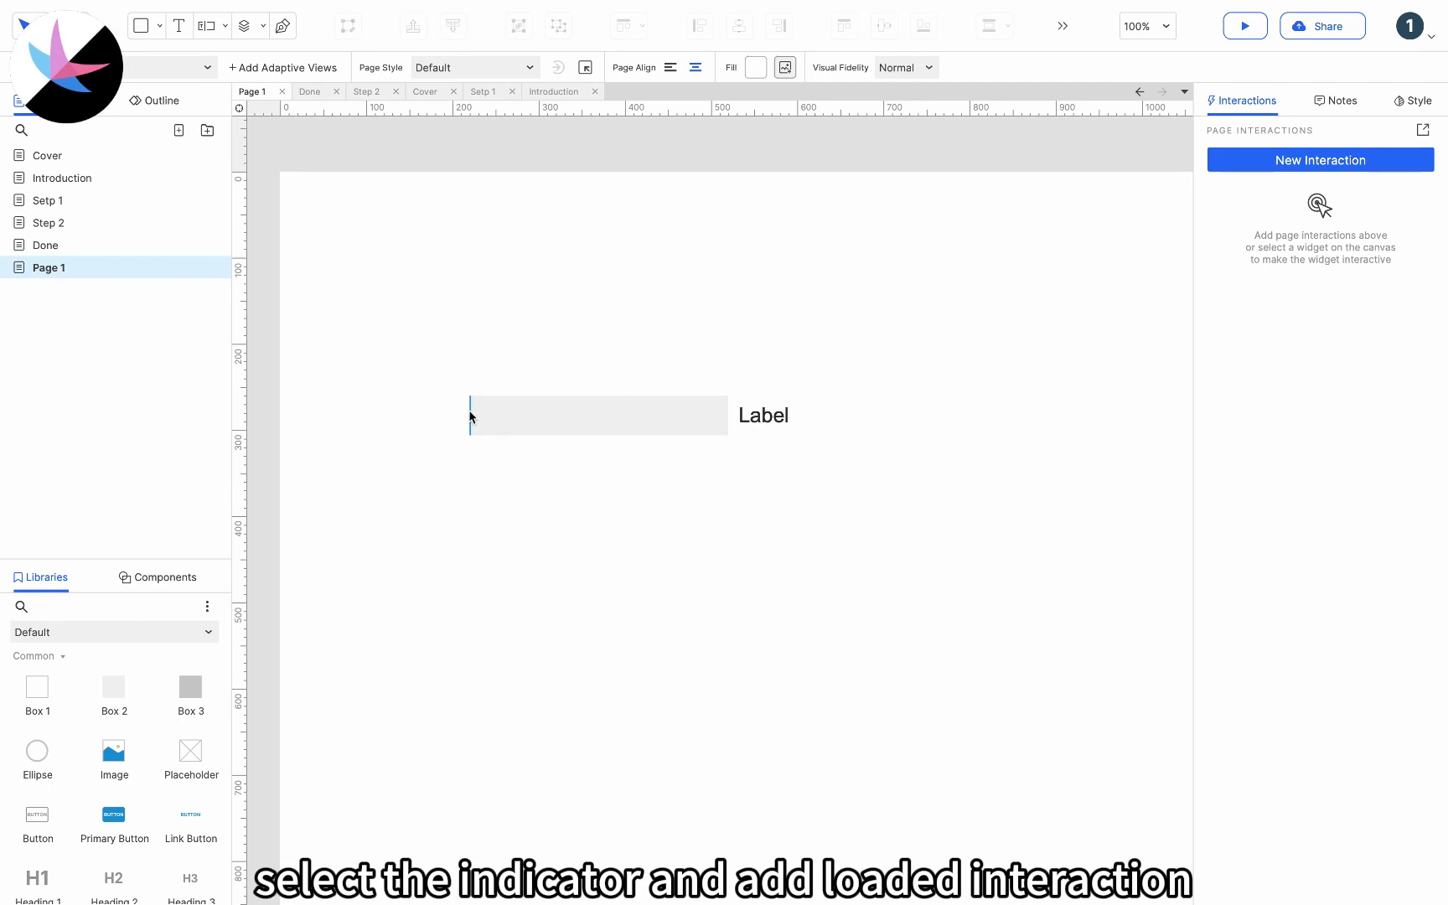
Step: Add a Loaded interaction to the red Indicator and create a case under it without choosing an action
{"action": "left_click", "coordinate": [470, 414]}
{"action": "left_click", "coordinate": [1284, 193]}
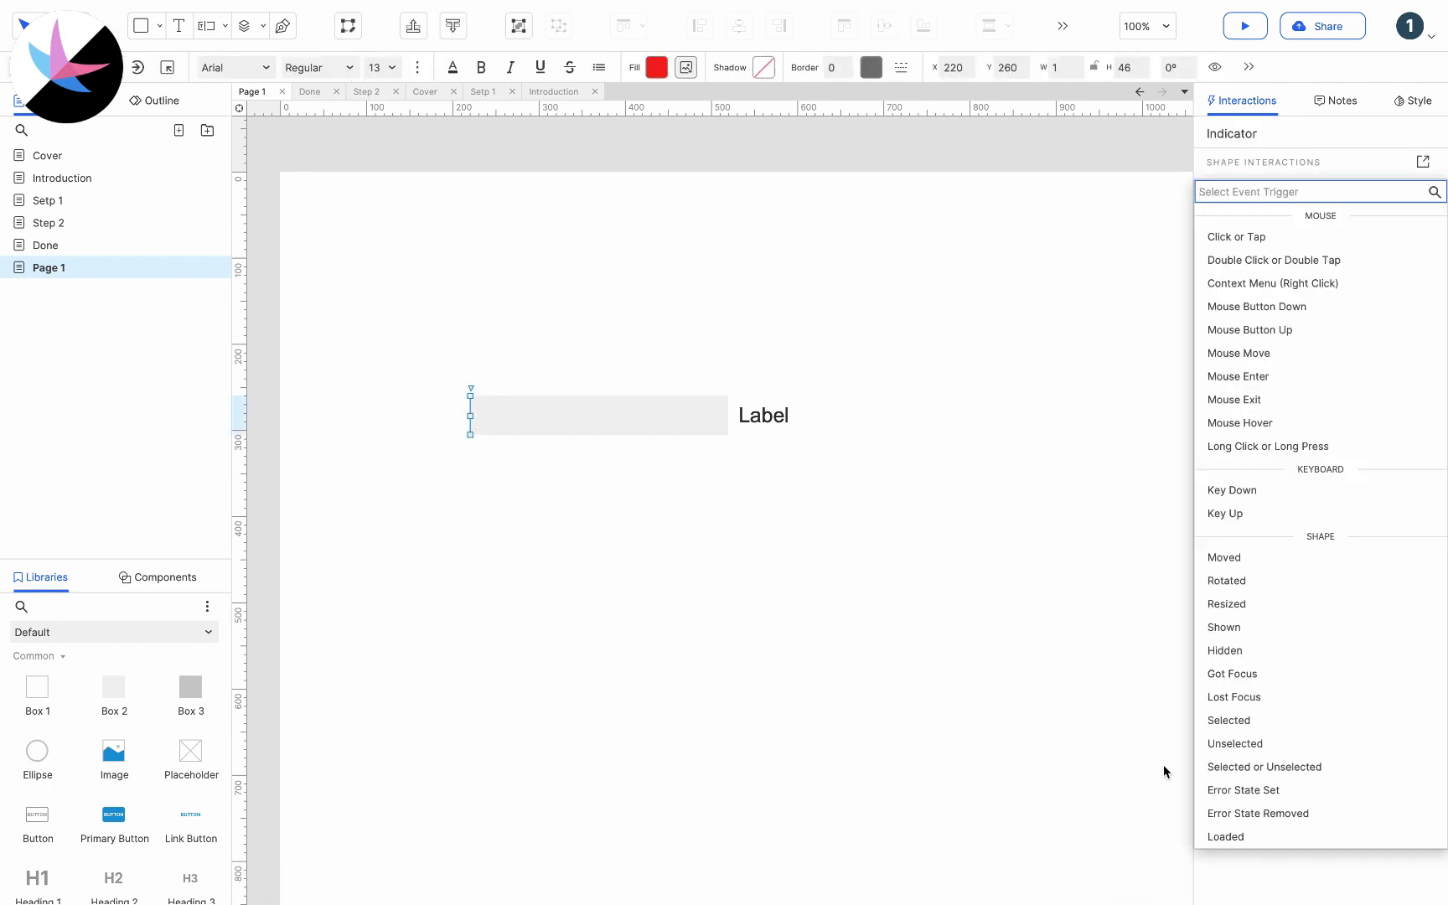
{"action": "left_click", "coordinate": [1244, 836]}
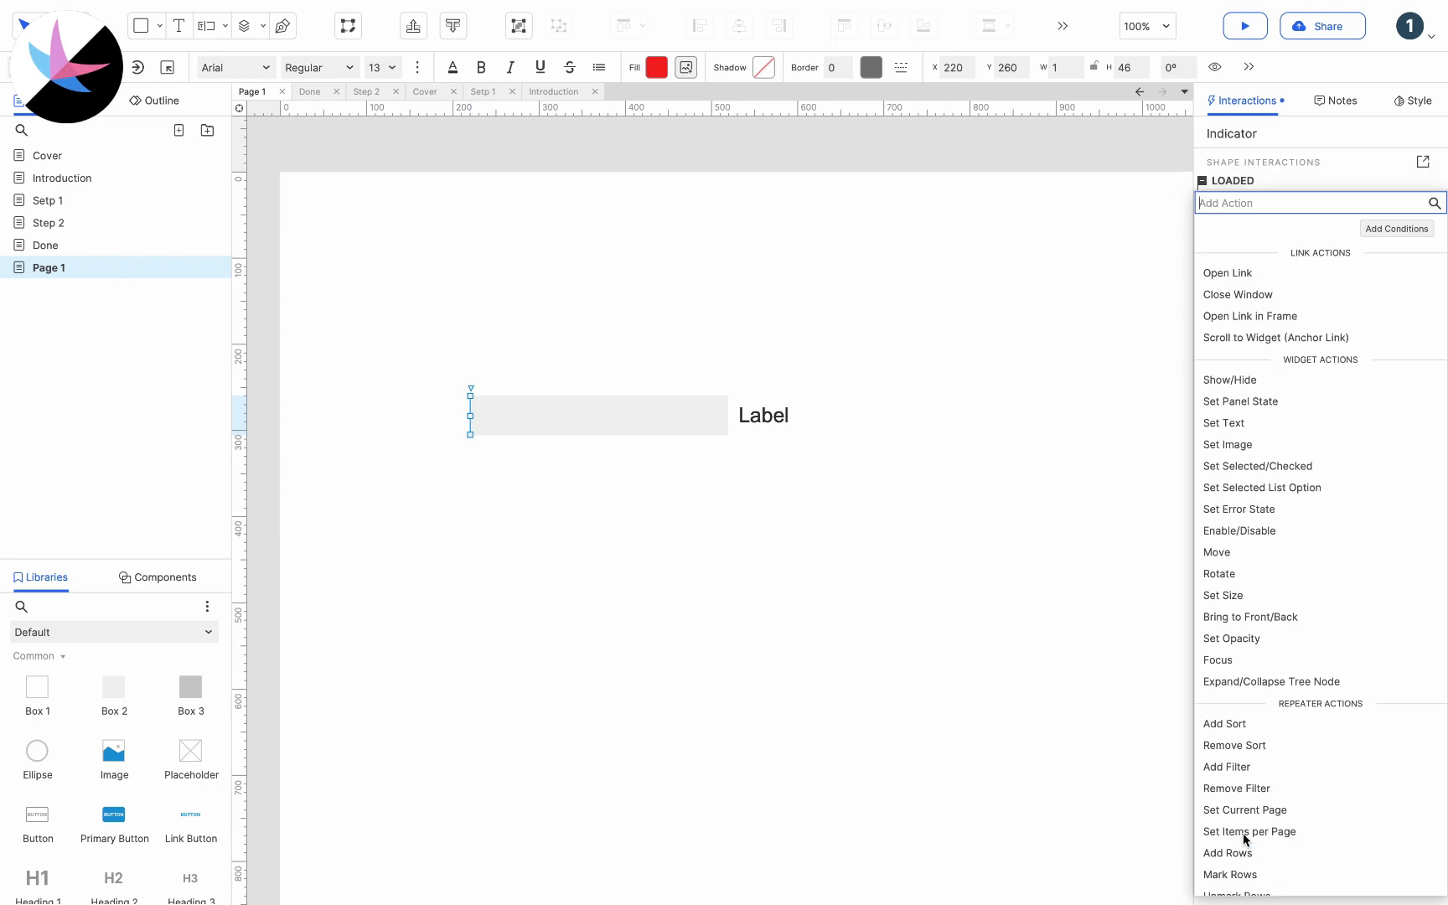
{"action": "left_click", "coordinate": [1355, 184]}
{"action": "left_click", "coordinate": [1397, 182]}
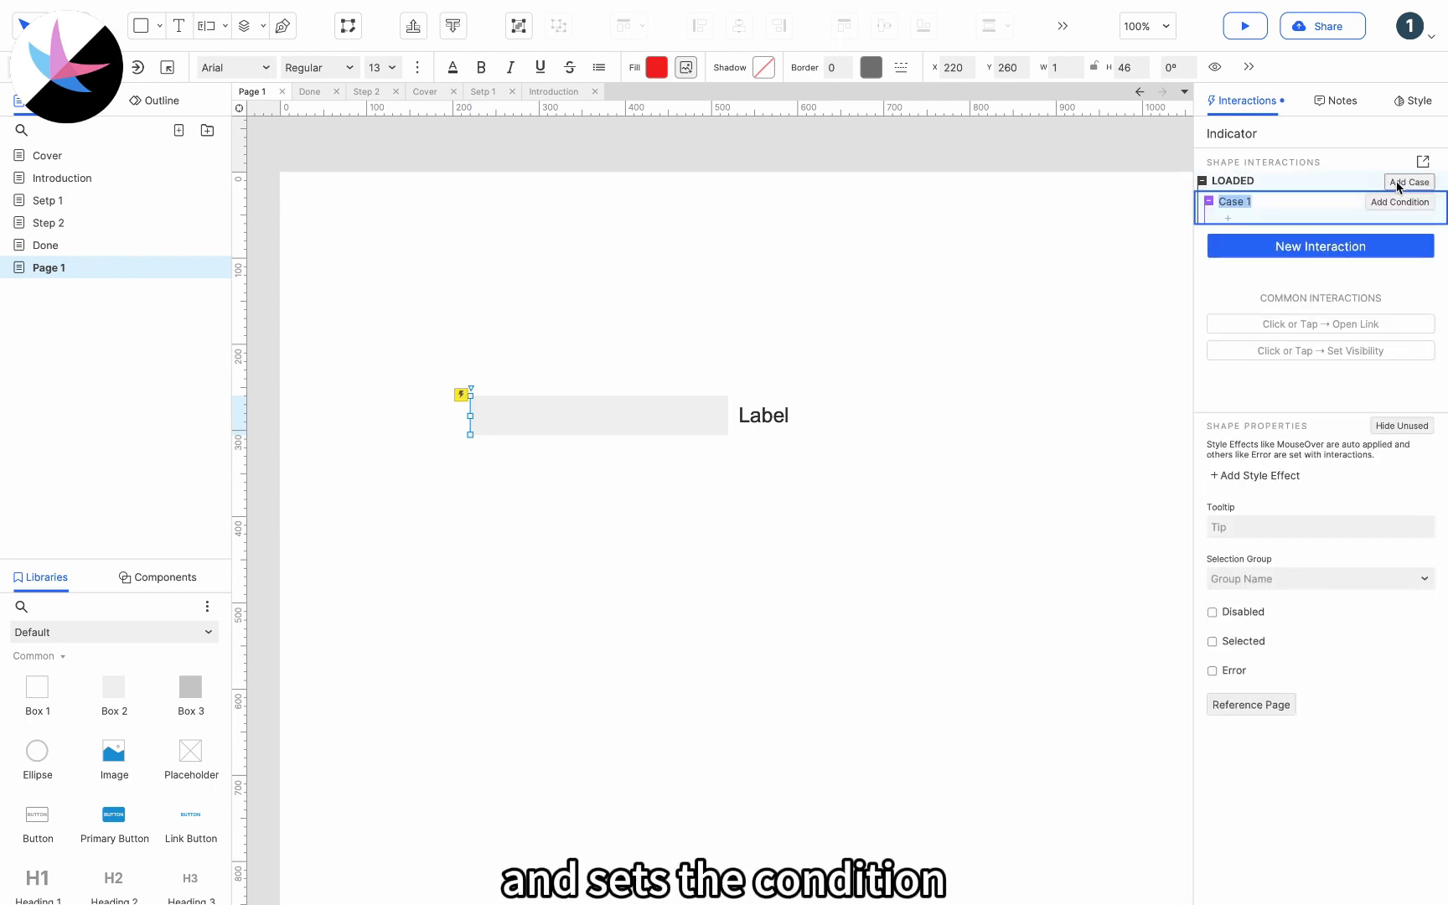
Step: Give Case 1 a condition requiring the text value [[This.width]] to be less than a second text value
{"action": "left_click", "coordinate": [1402, 202]}
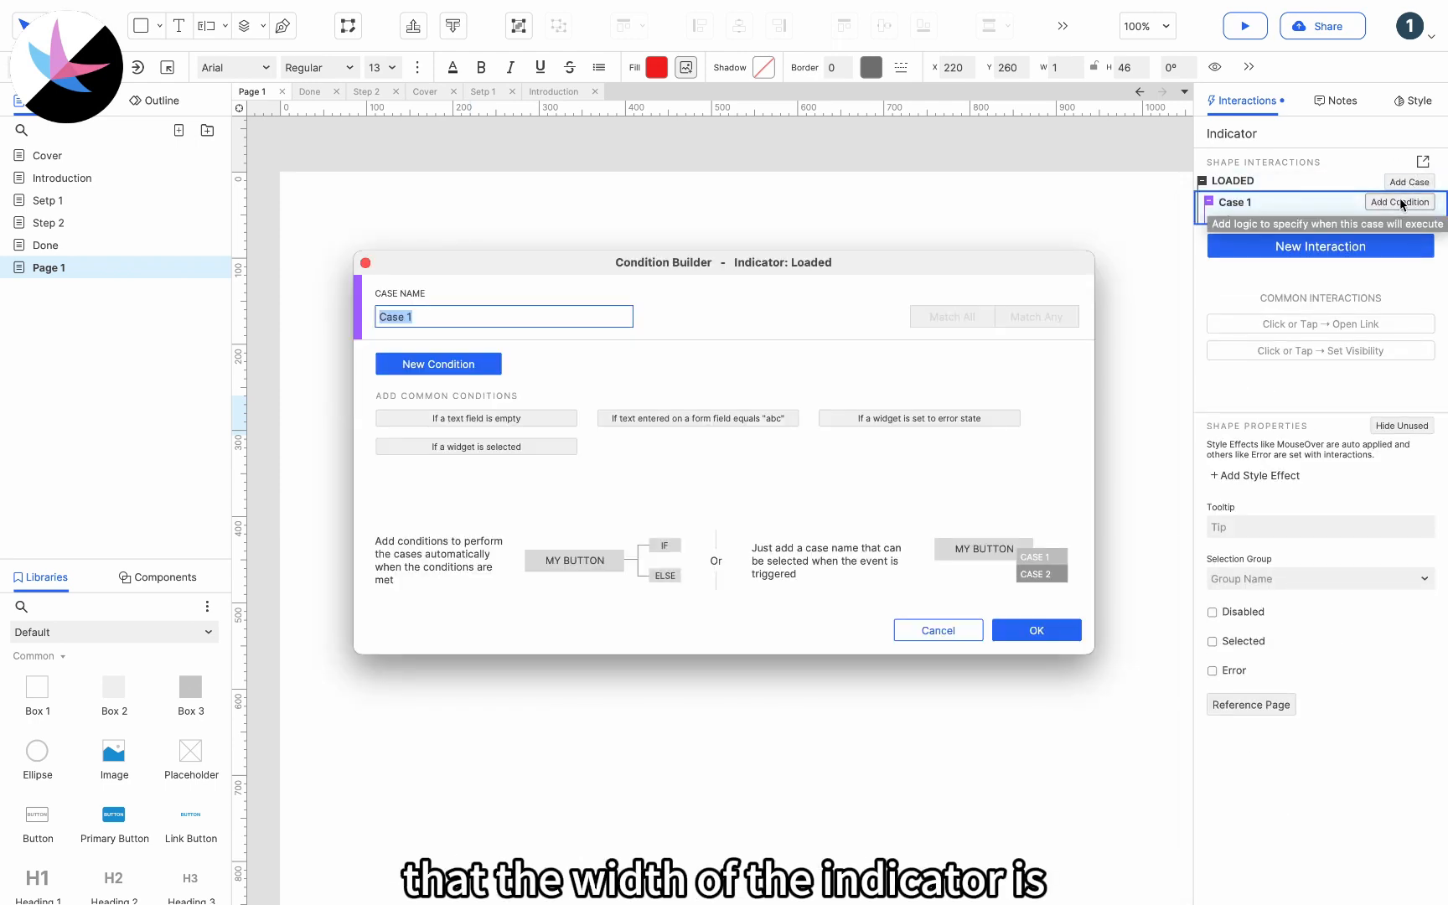
{"action": "left_click", "coordinate": [493, 366]}
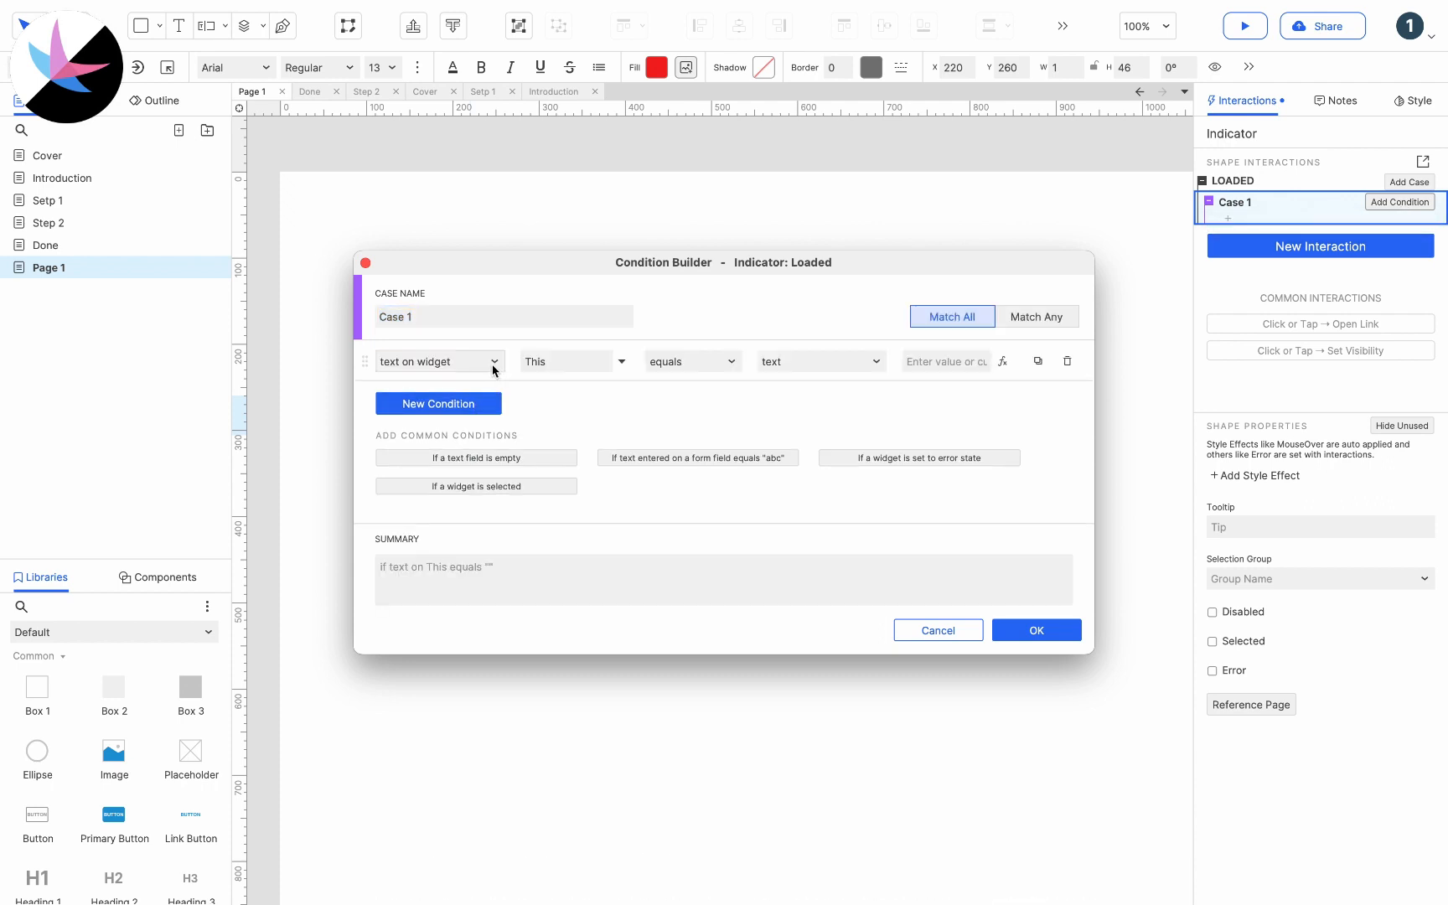
{"action": "left_click", "coordinate": [493, 367]}
{"action": "left_click", "coordinate": [486, 381]}
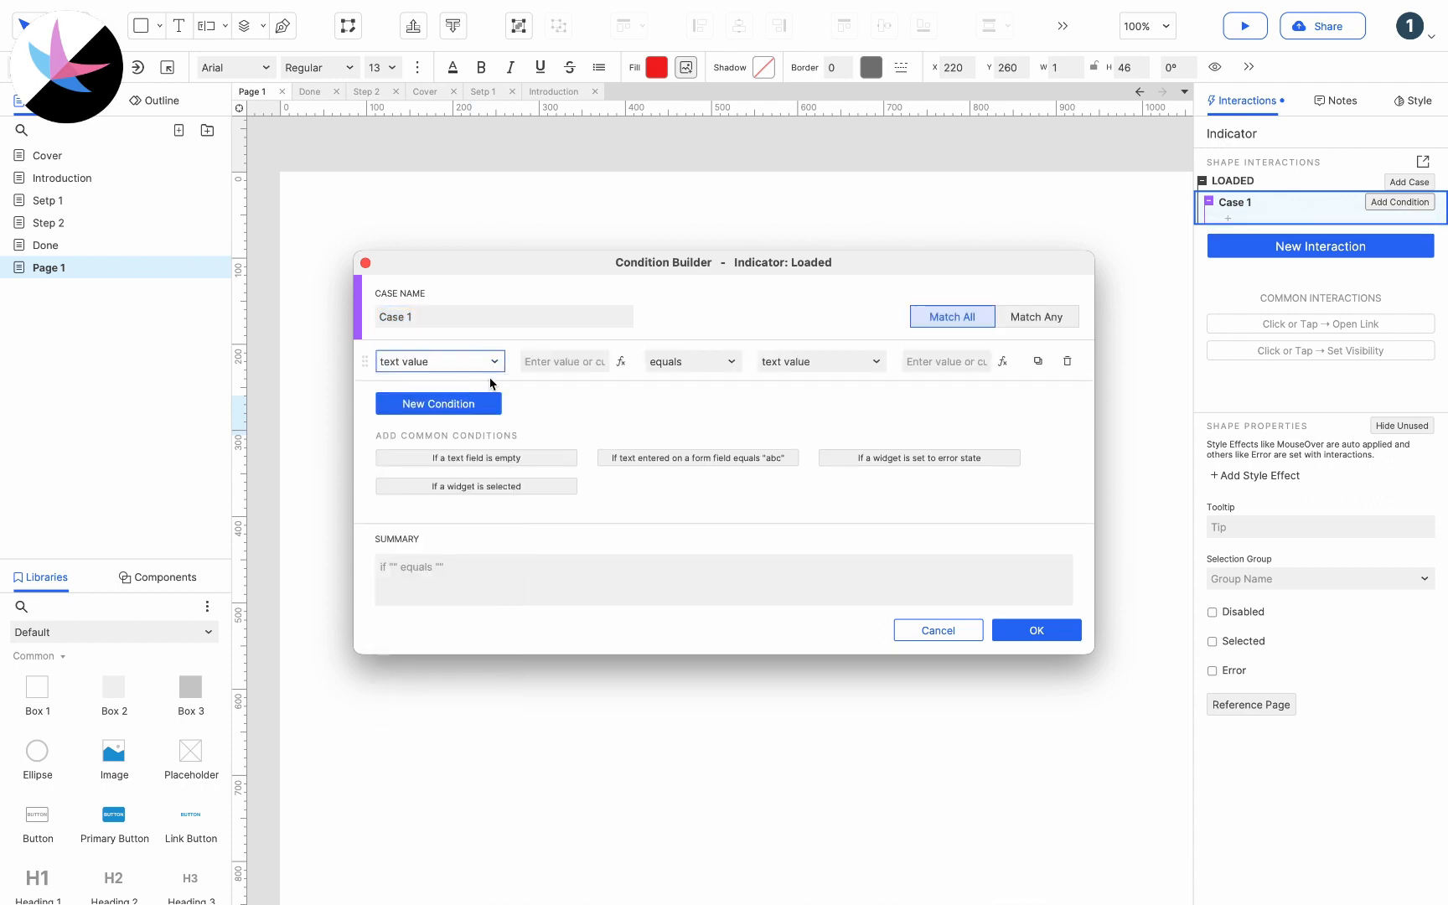
{"action": "left_click", "coordinate": [621, 364]}
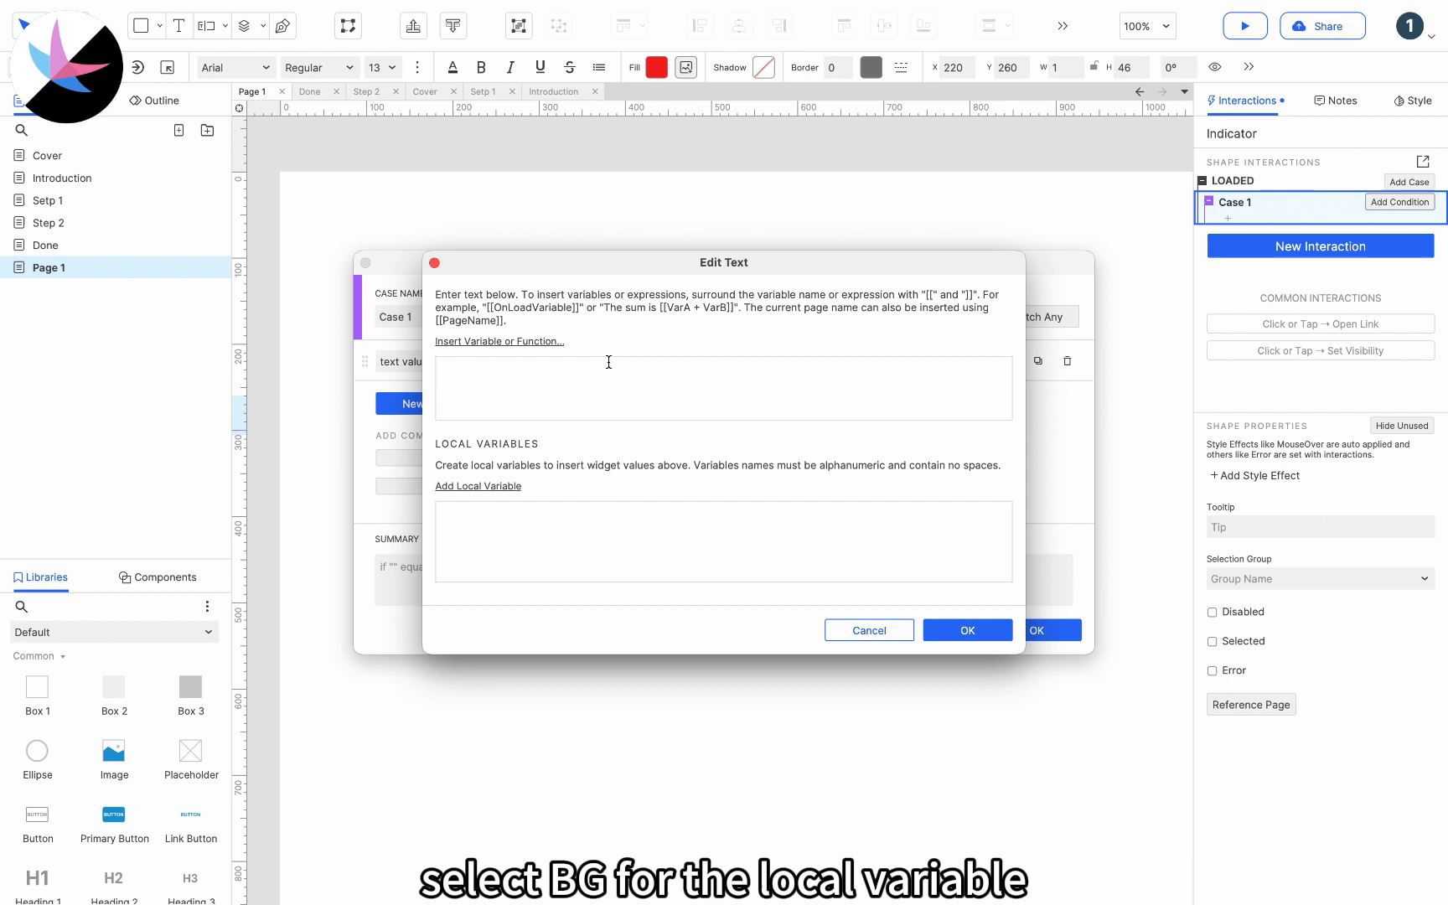
{"action": "left_click", "coordinate": [540, 342]}
{"action": "type", "text": "width"}
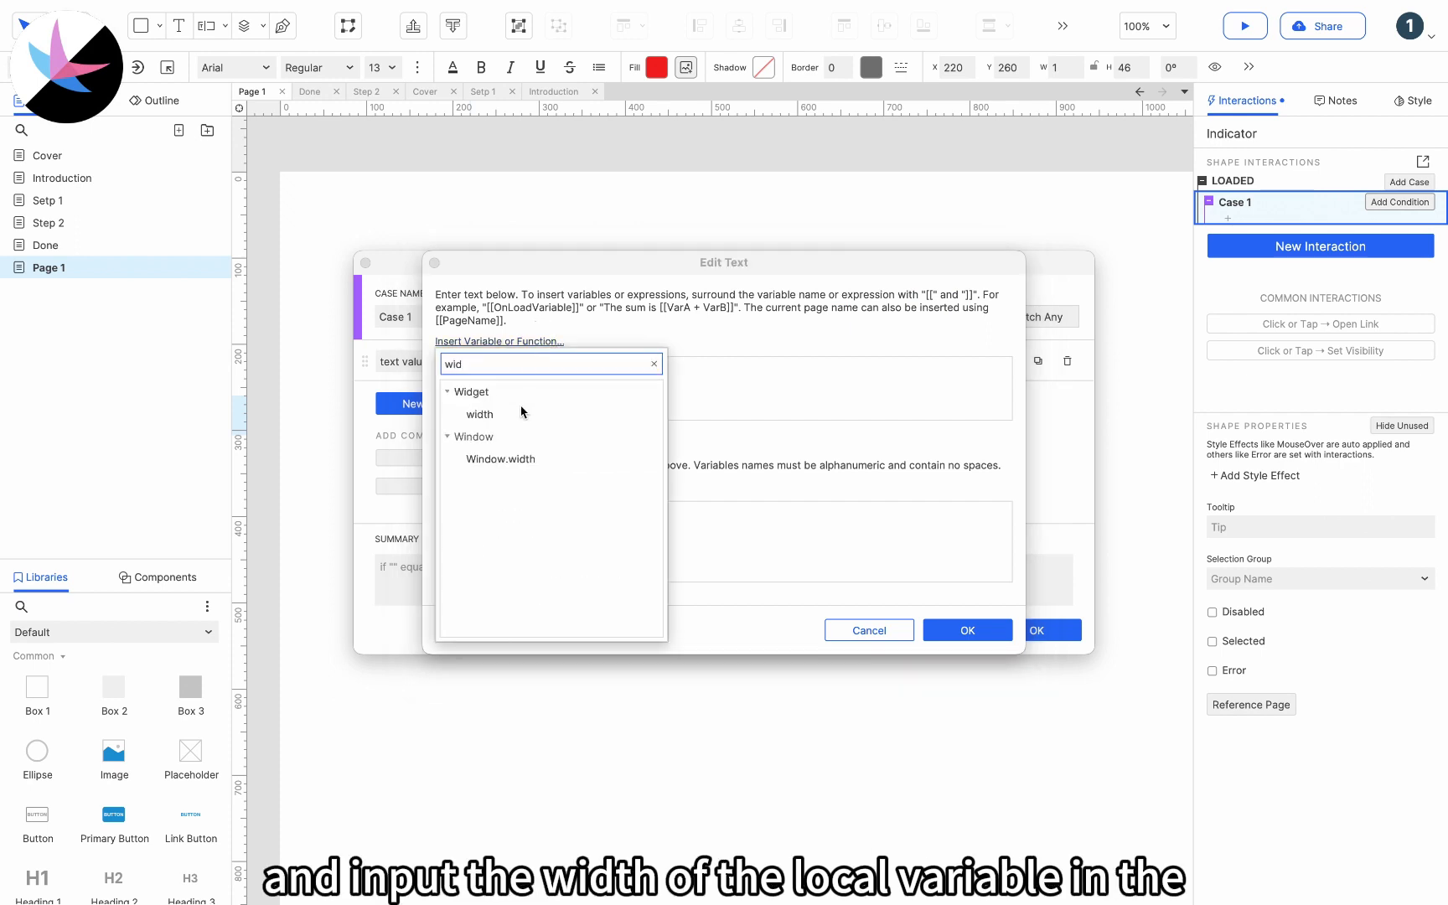
{"action": "left_click", "coordinate": [518, 411]}
{"action": "left_click", "coordinate": [964, 631]}
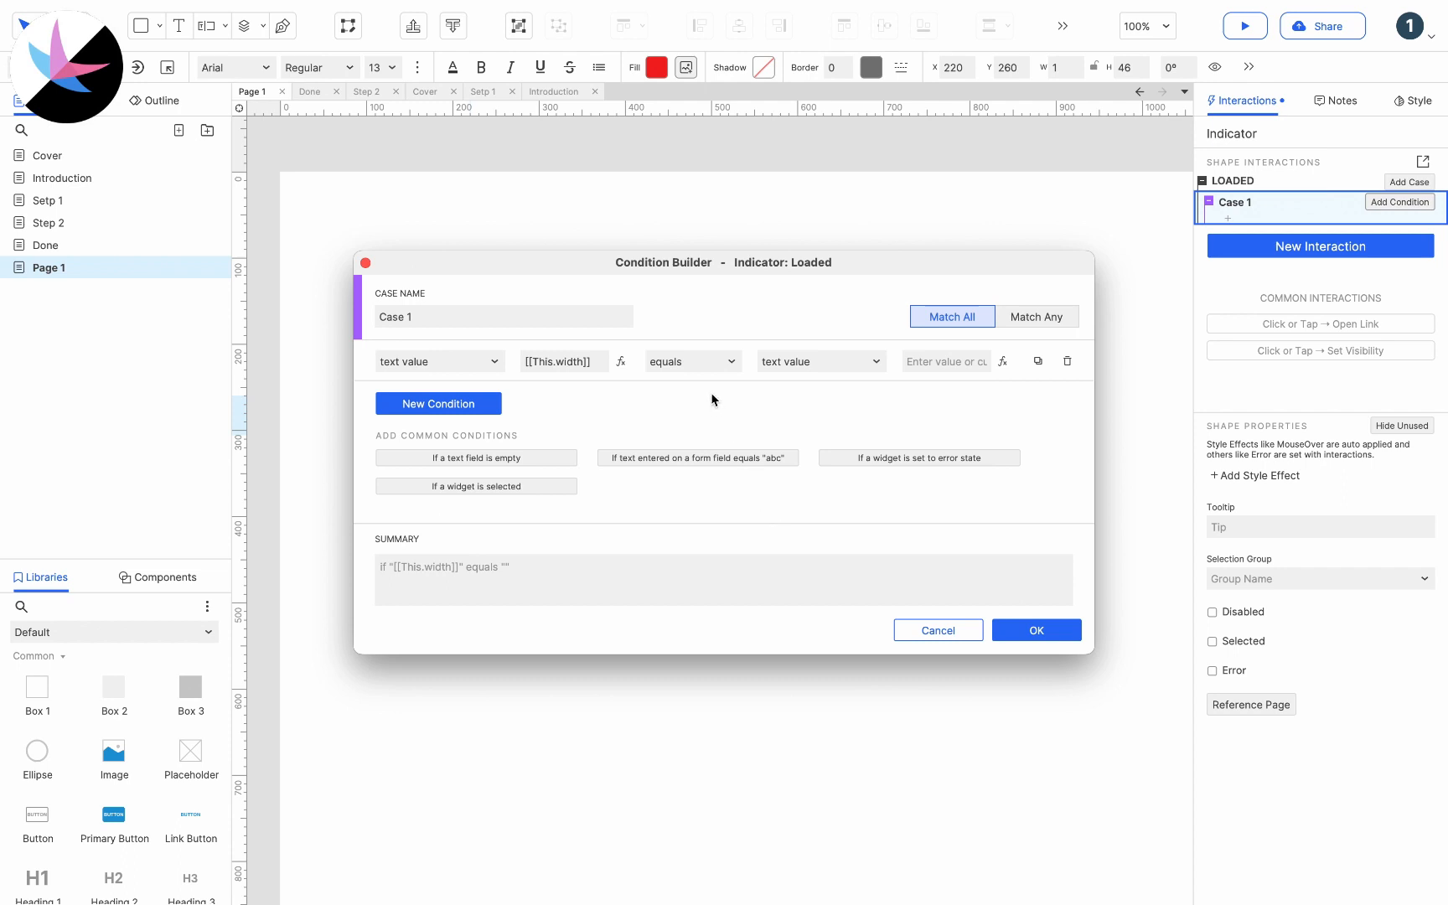
{"action": "left_click", "coordinate": [694, 363]}
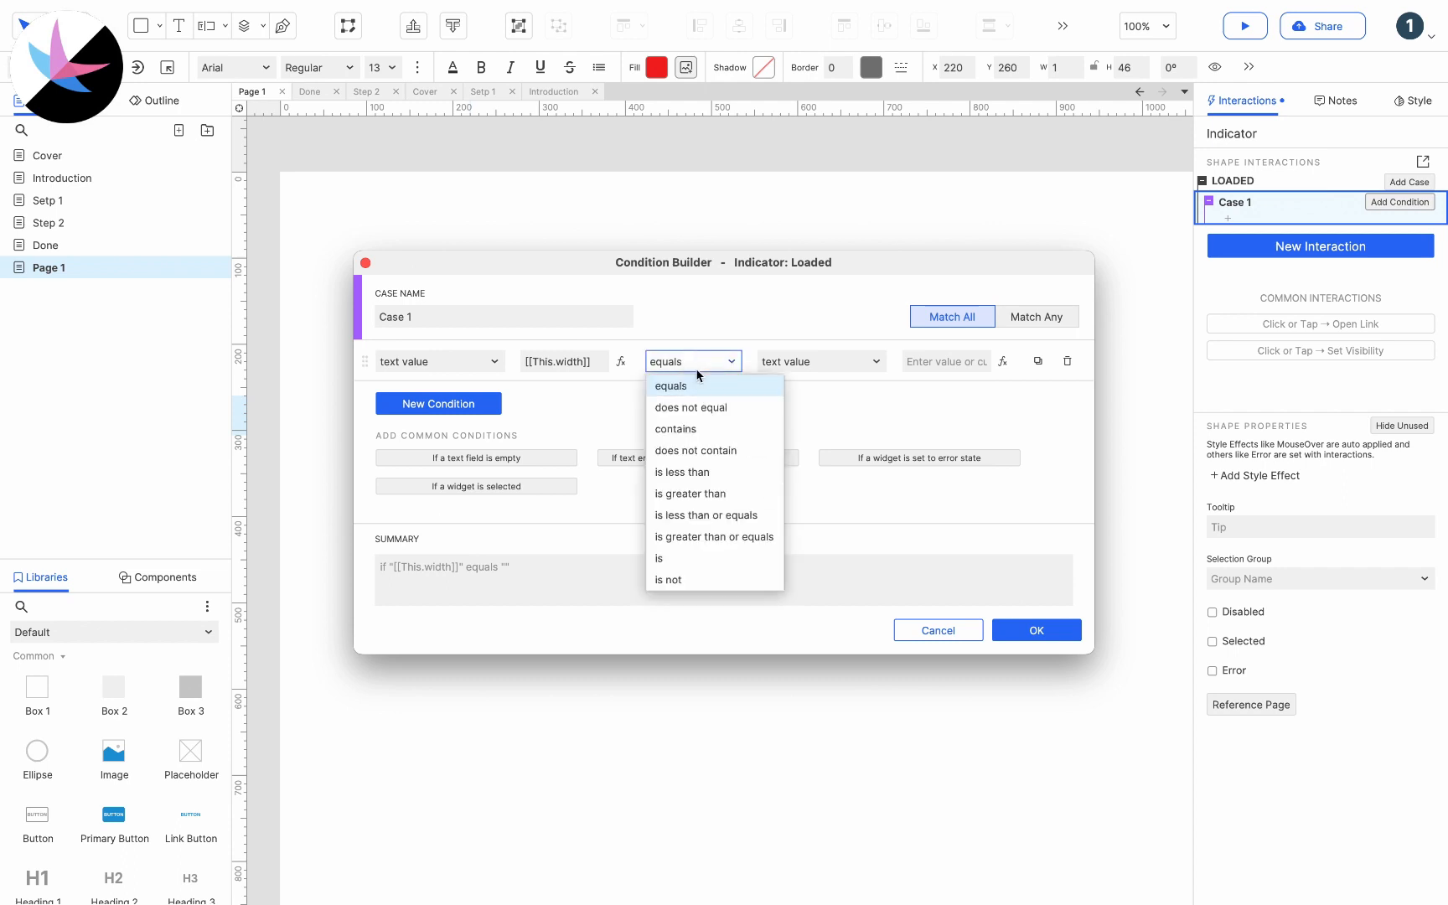
{"action": "left_click", "coordinate": [700, 472]}
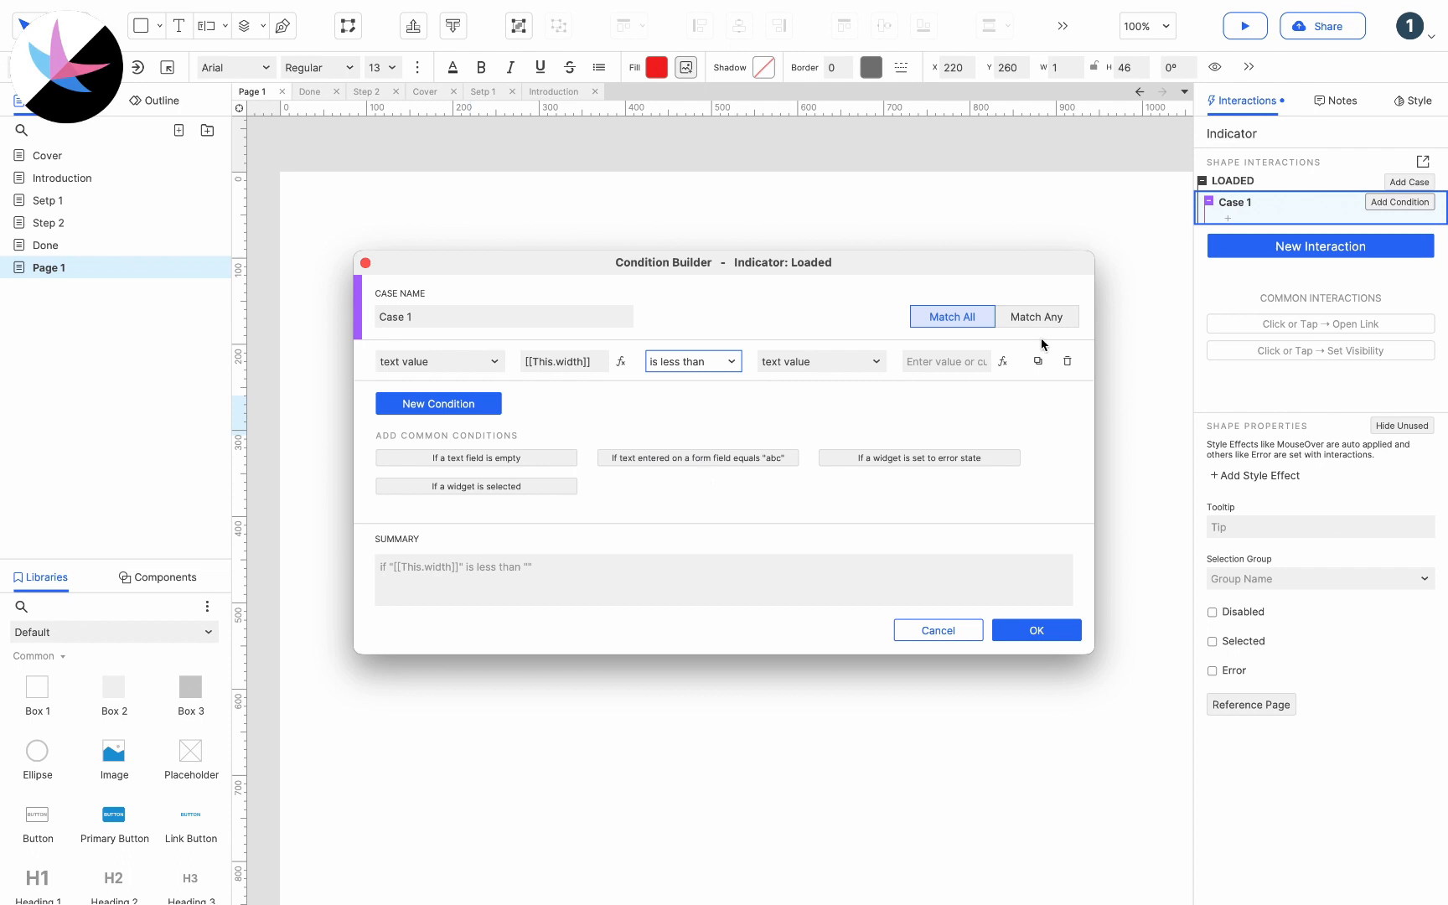
Step: For the condition's second value, add a local variable of type widget that refers to bg
{"action": "left_click", "coordinate": [1002, 361]}
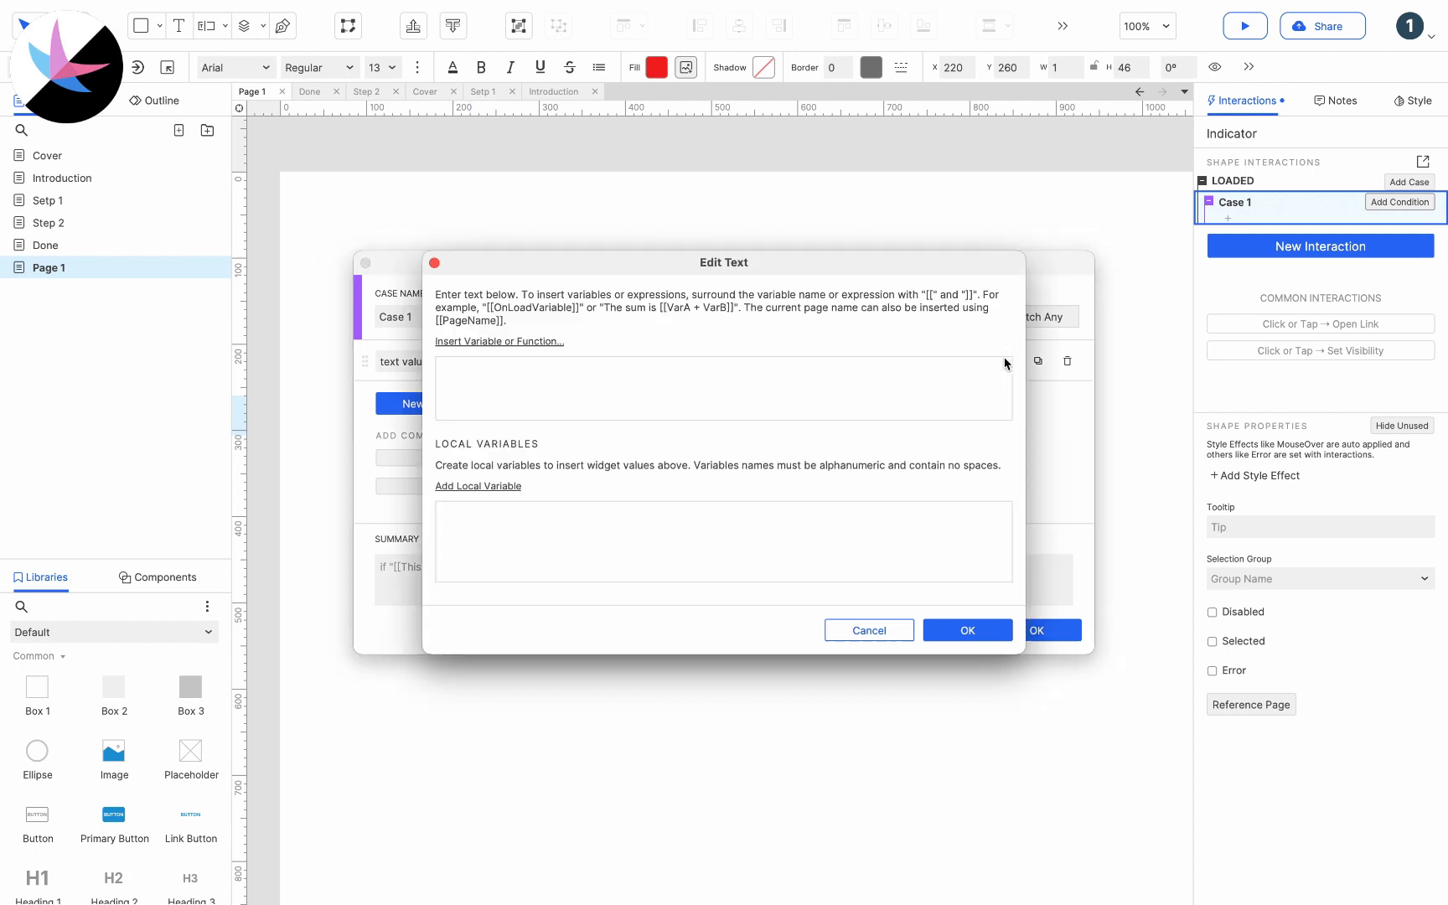
{"action": "left_click", "coordinate": [501, 488]}
{"action": "left_click", "coordinate": [711, 520]}
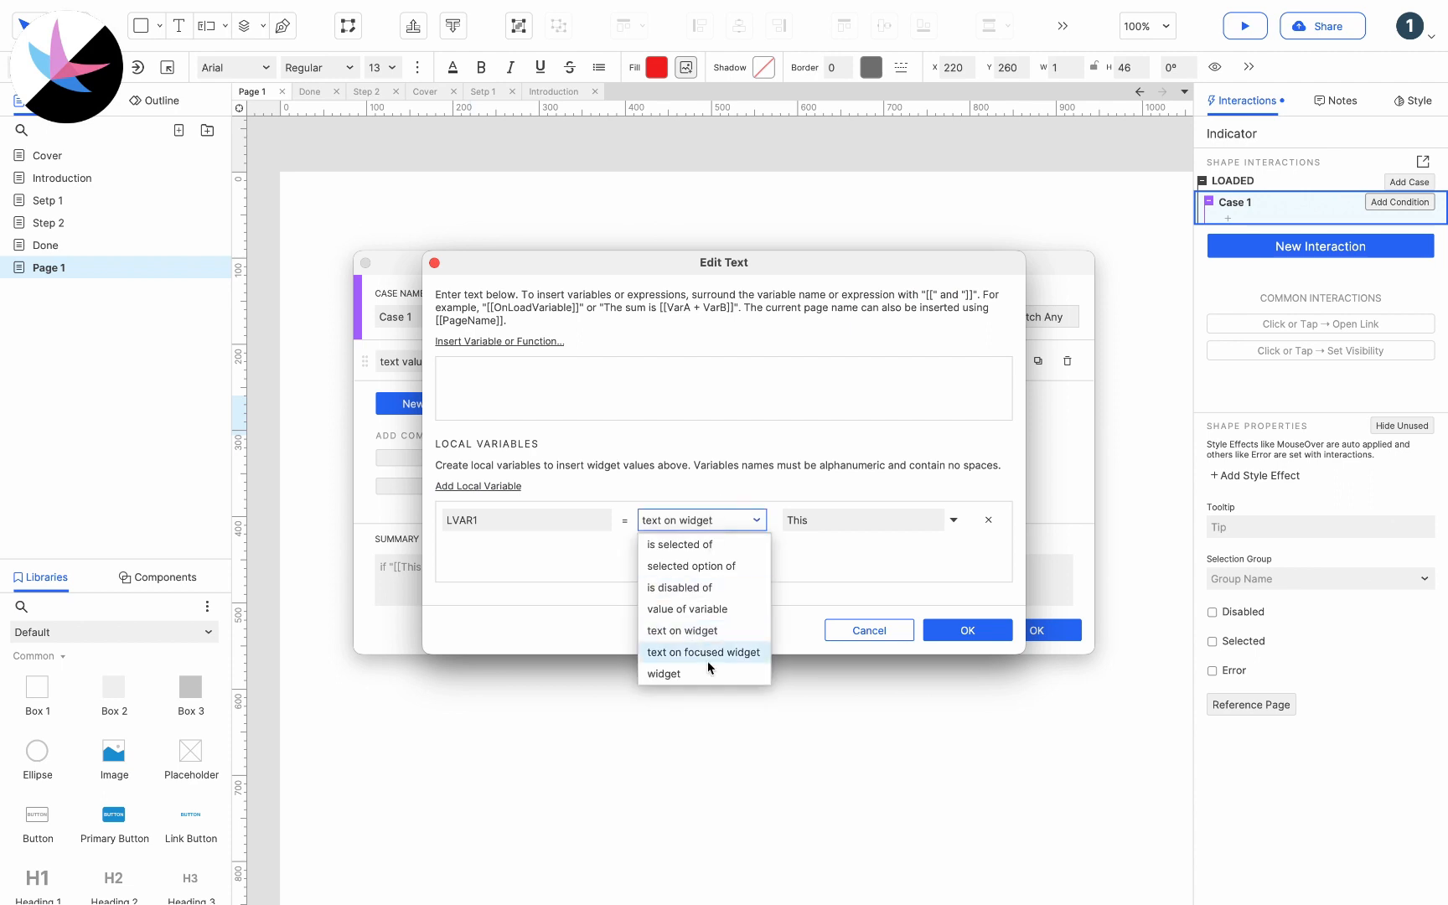
{"action": "left_click", "coordinate": [706, 676]}
{"action": "left_click", "coordinate": [827, 521]}
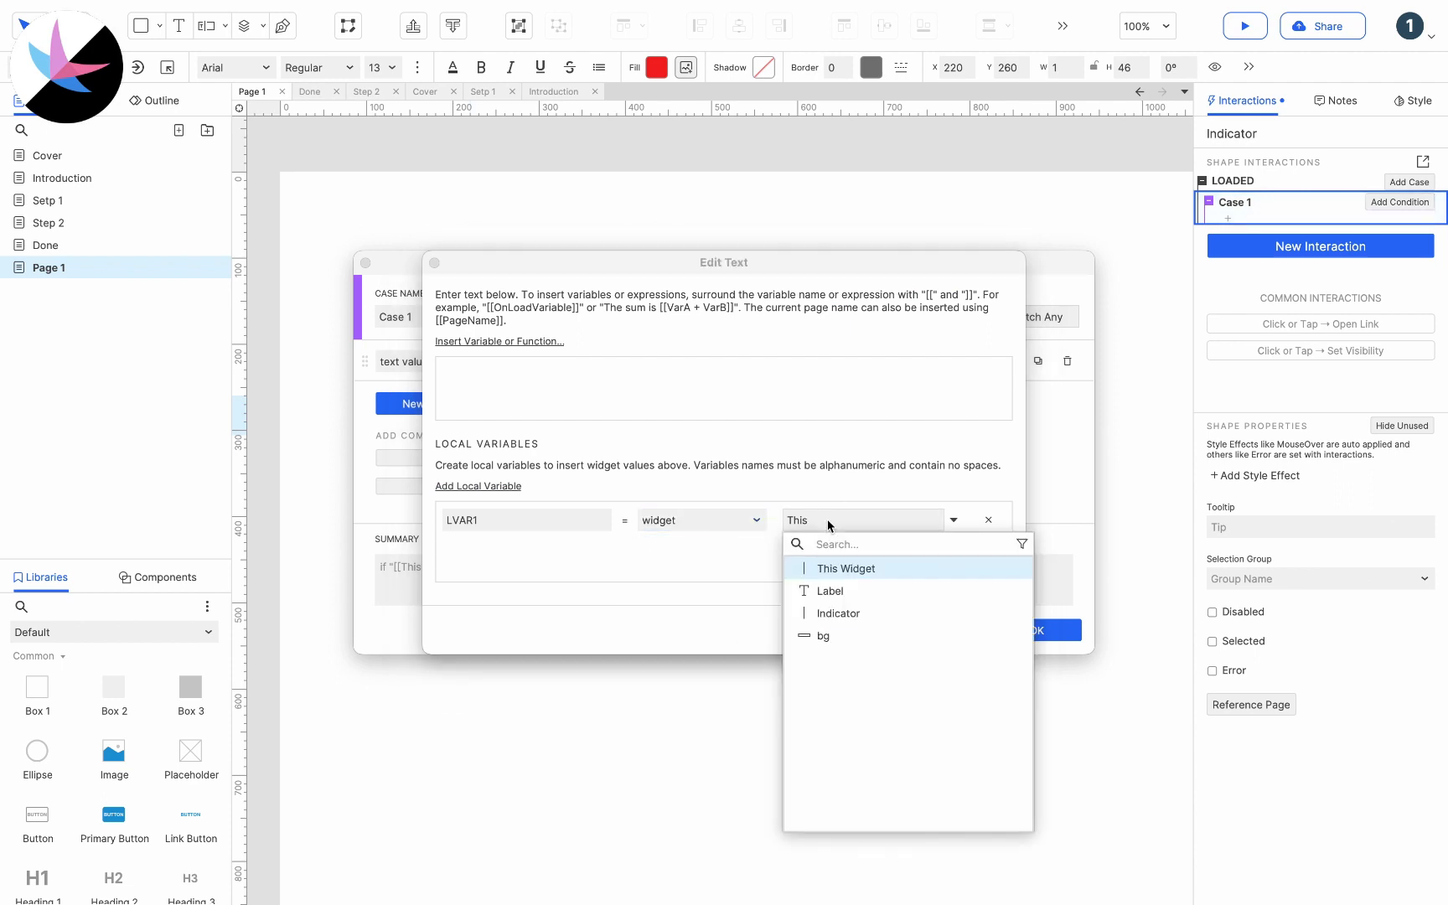
{"action": "left_click", "coordinate": [827, 636]}
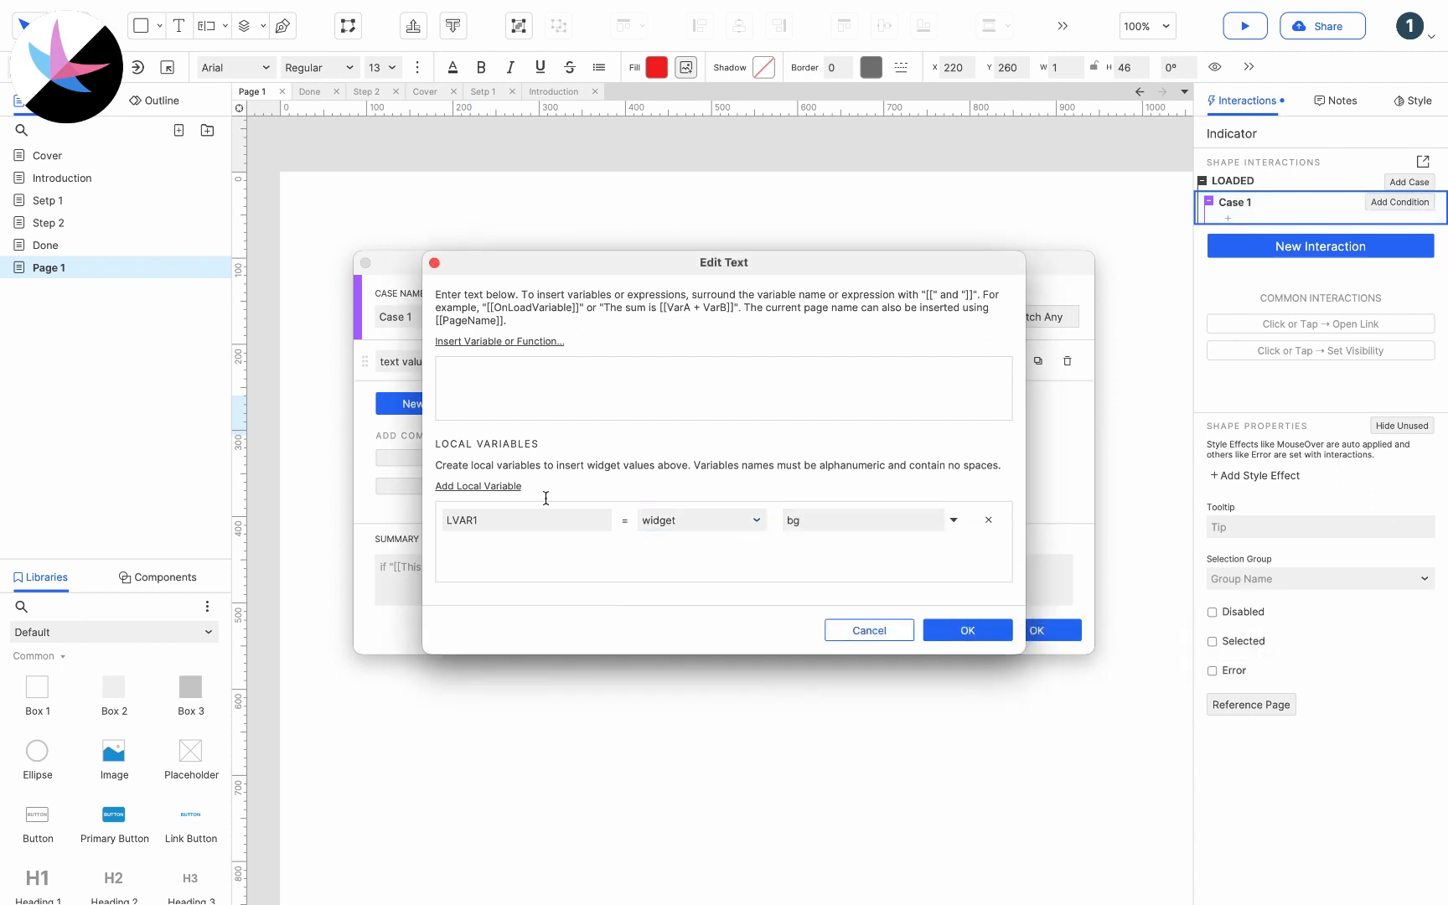
Step: Set the condition's second value to [[LVAR1.width]] and accept the condition for Case 1
{"action": "left_click", "coordinate": [507, 343]}
{"action": "type", "text": "wi"}
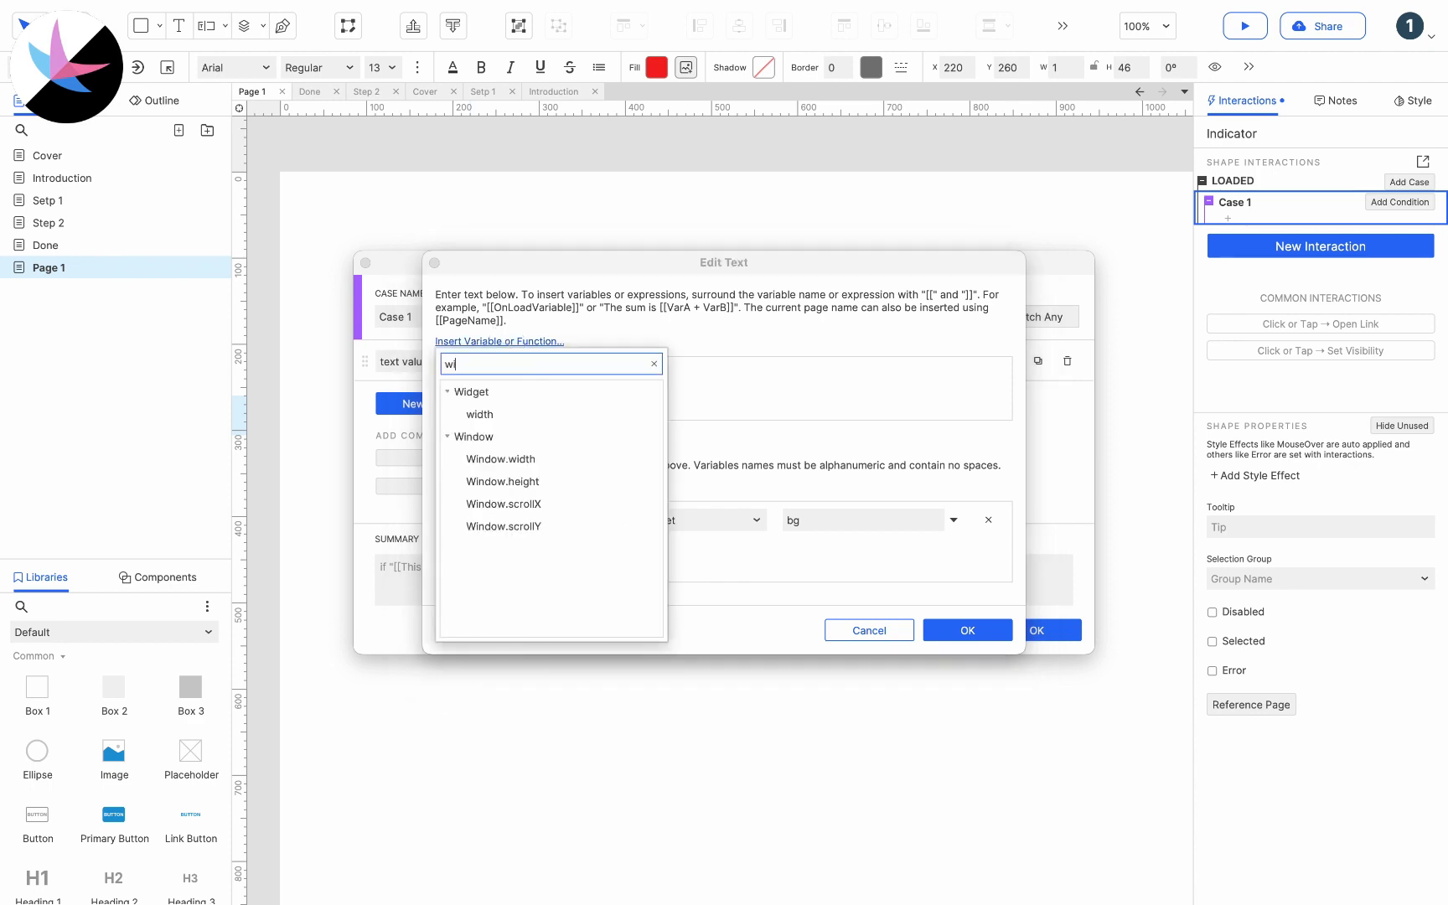
{"action": "left_click", "coordinate": [491, 417]}
{"action": "double_click", "coordinate": [479, 518]}
{"action": "key", "text": "ctrl+c"}
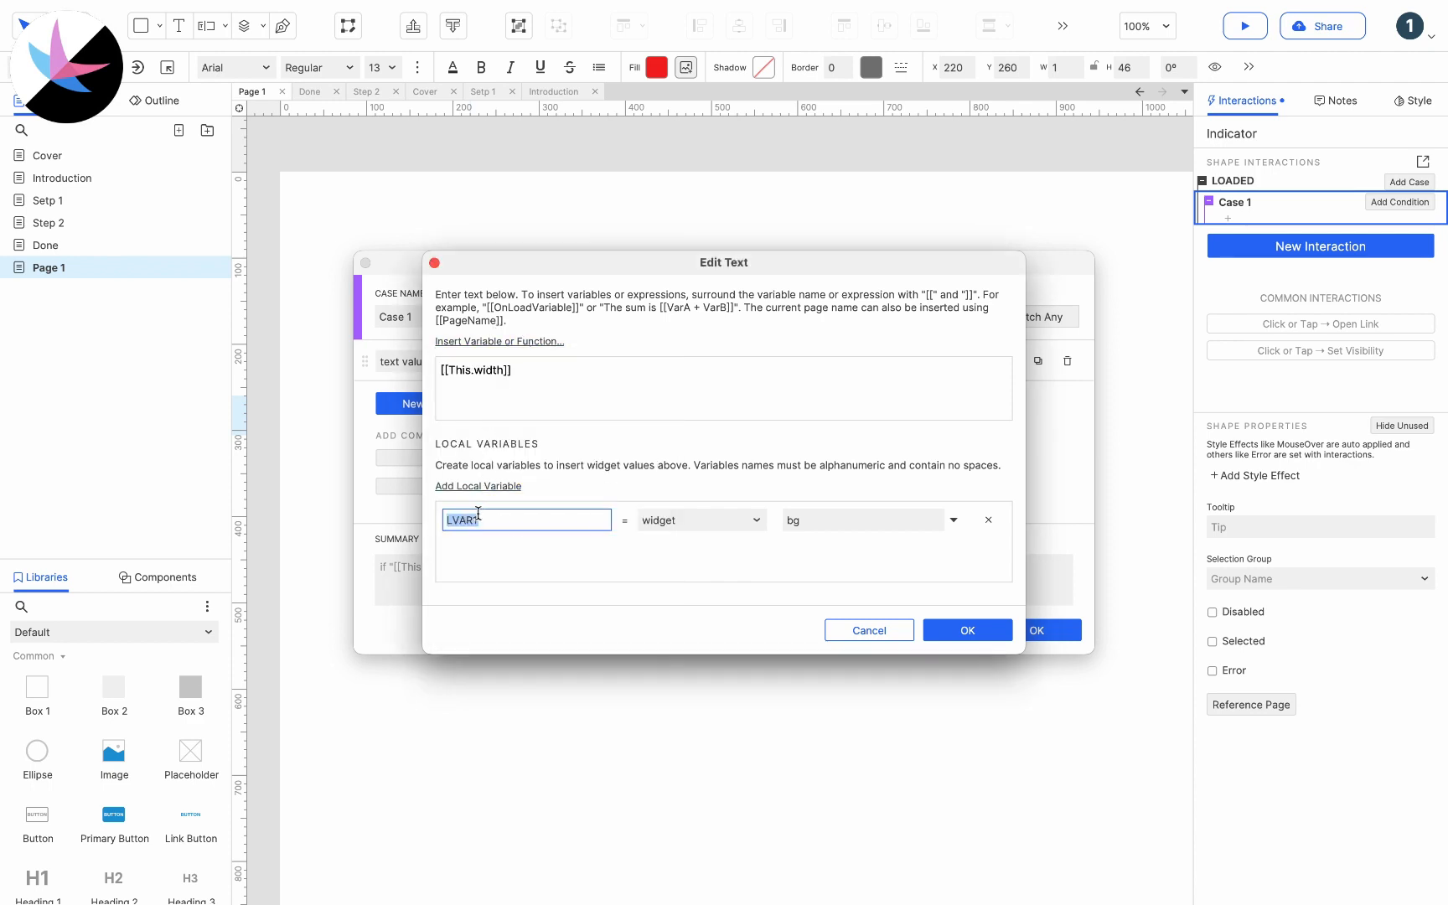
{"action": "double_click", "coordinate": [454, 369]}
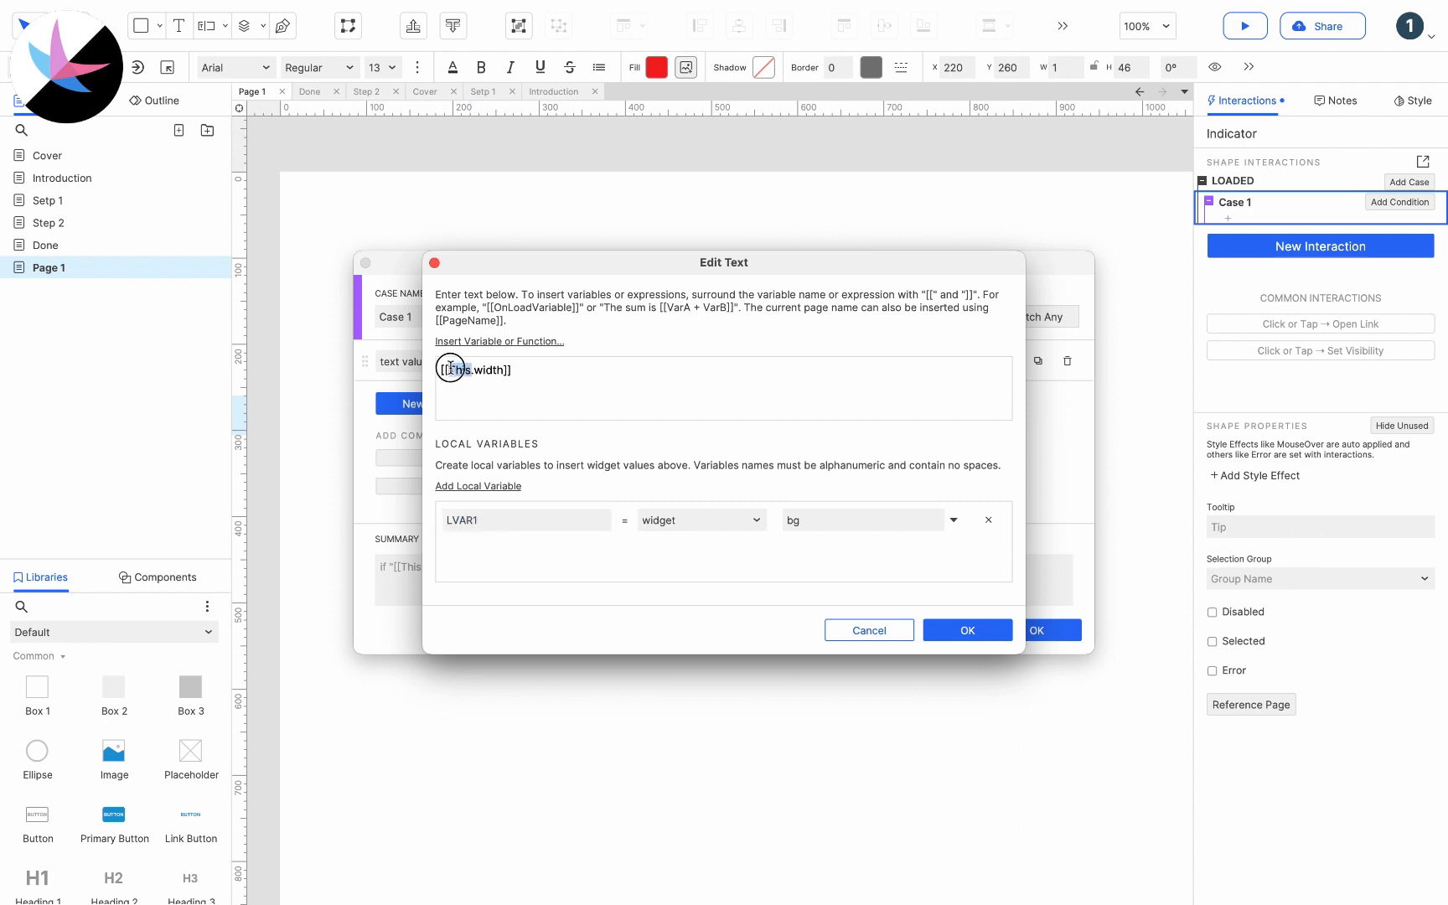
{"action": "key", "text": "ctrl+v"}
{"action": "left_click", "coordinate": [964, 630]}
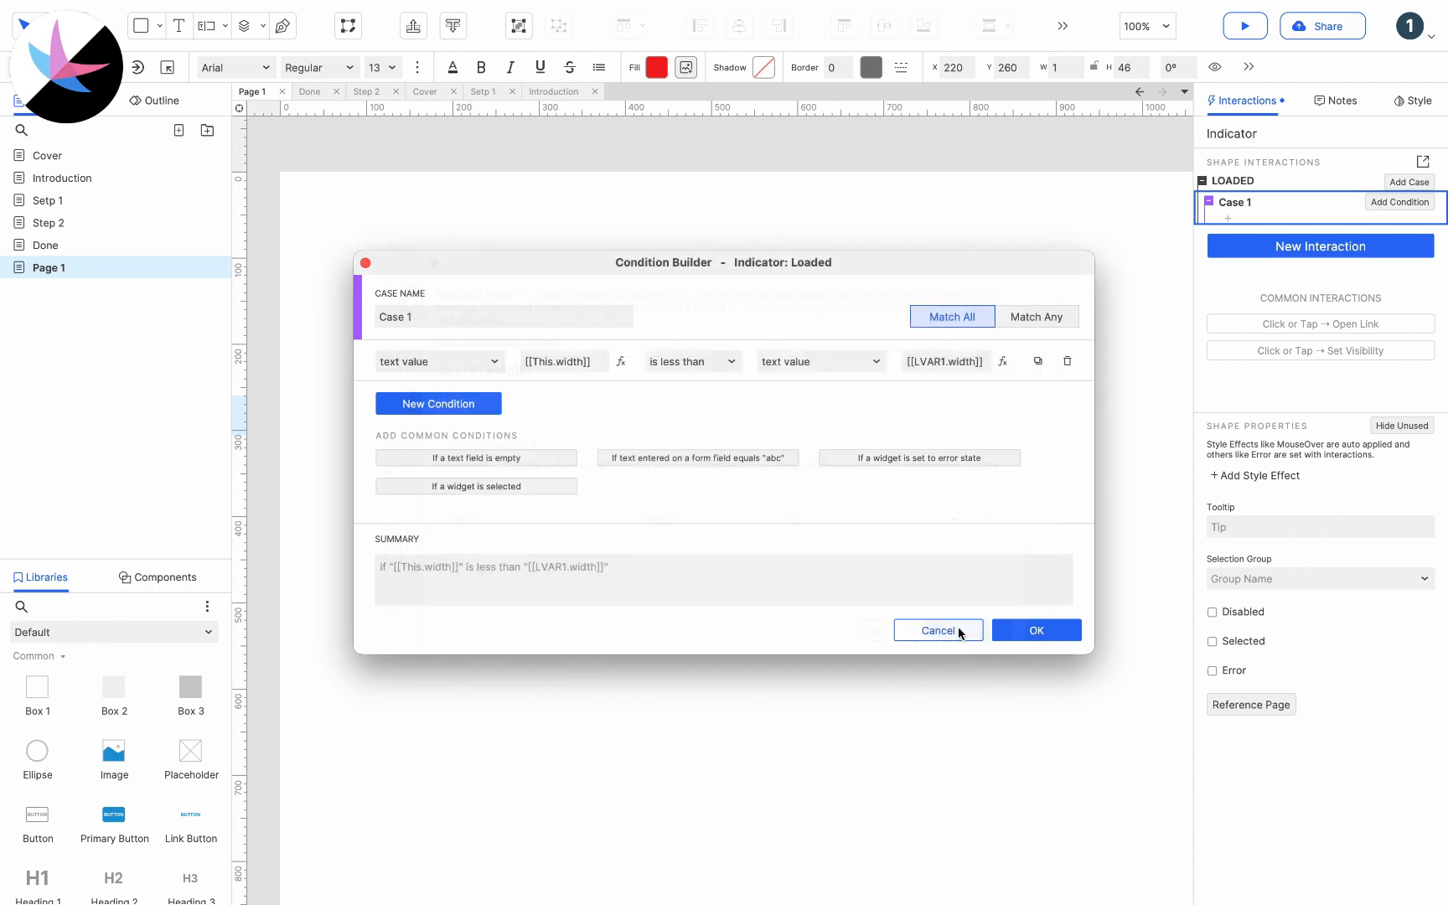
{"action": "left_click", "coordinate": [1015, 635]}
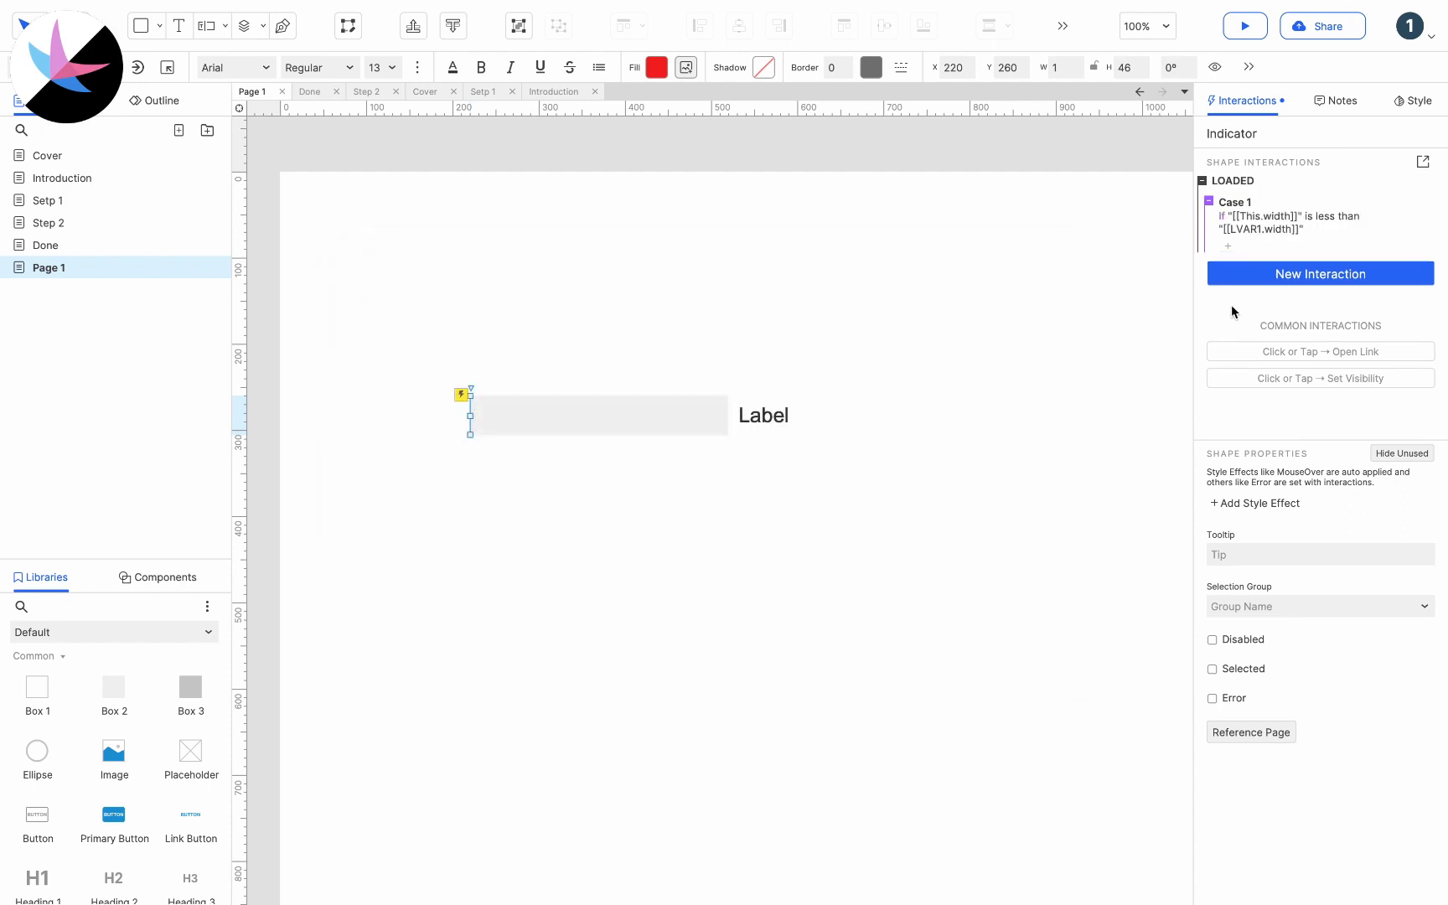
Step: Add a Set Size action to Case 1 that targets This Widget, and clear its height value
{"action": "left_click", "coordinate": [1231, 245]}
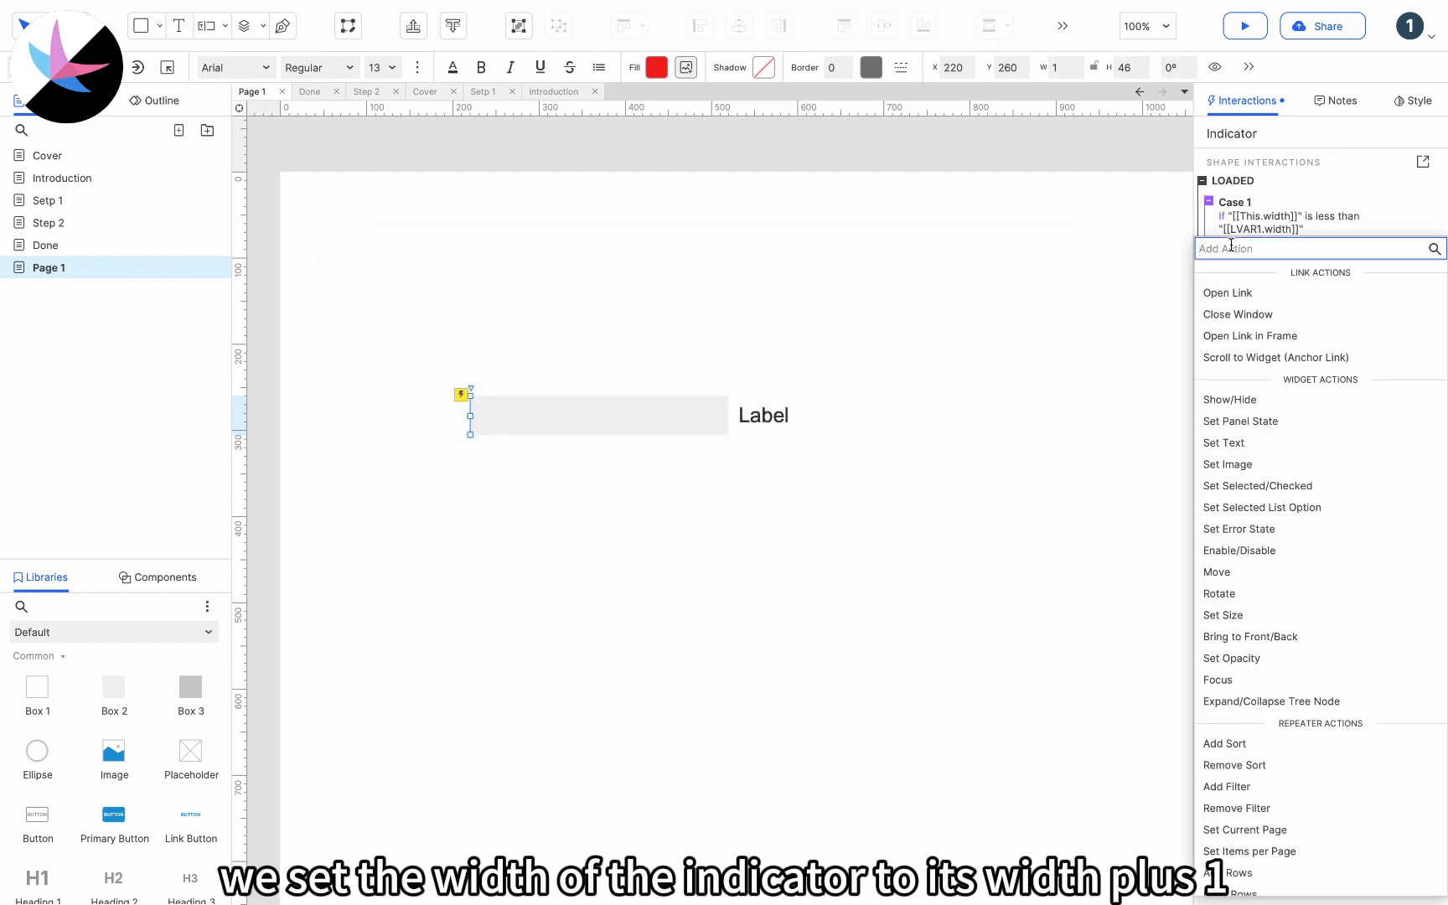
{"action": "left_click", "coordinate": [1267, 614]}
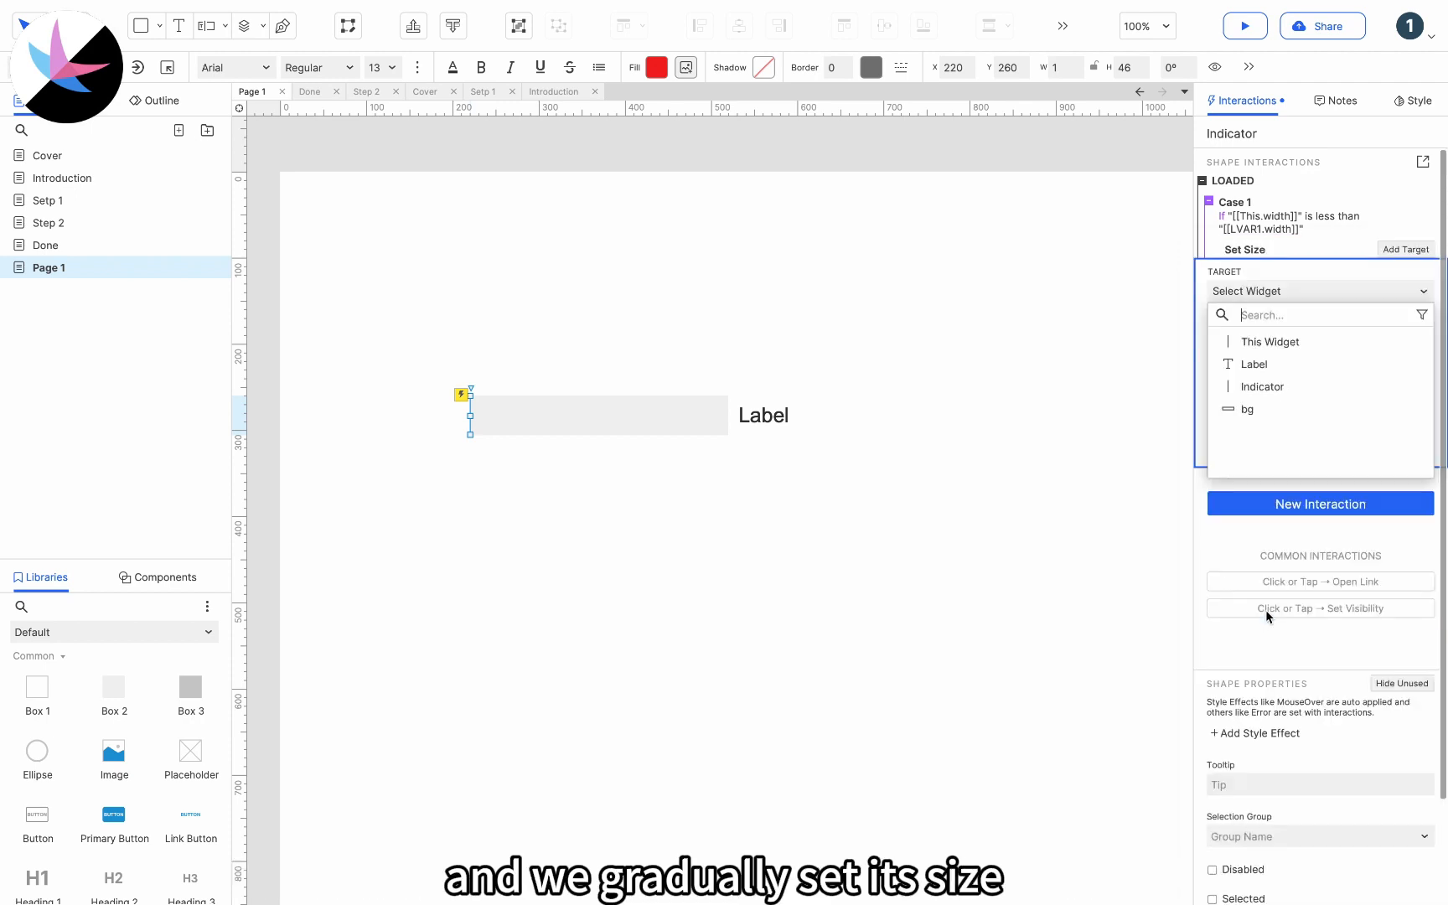
{"action": "left_click", "coordinate": [1273, 340]}
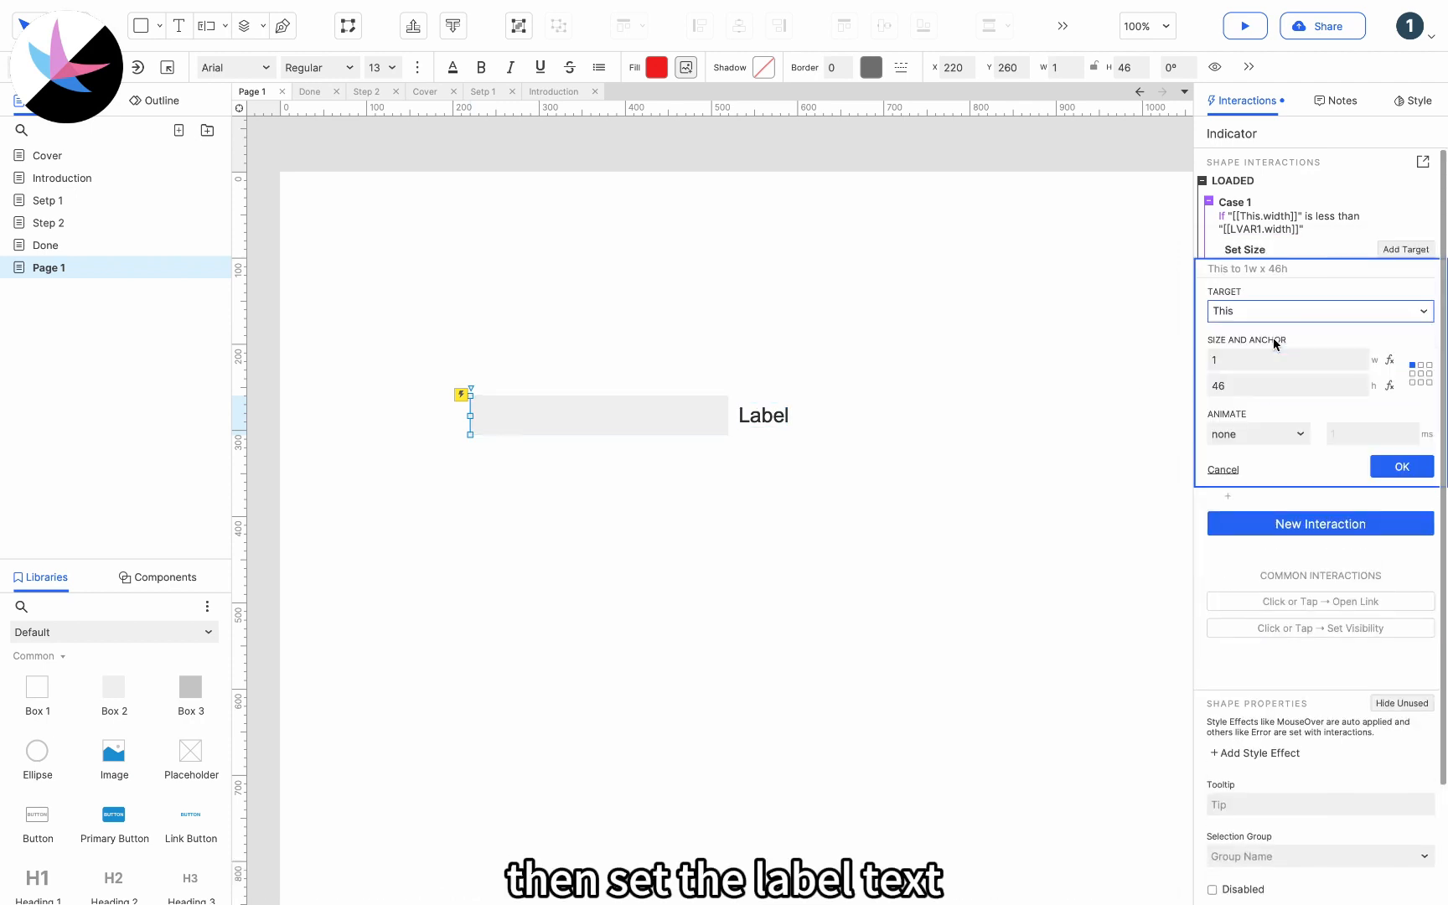
{"action": "left_click", "coordinate": [1248, 385]}
{"action": "key", "text": "ctrl+a"}
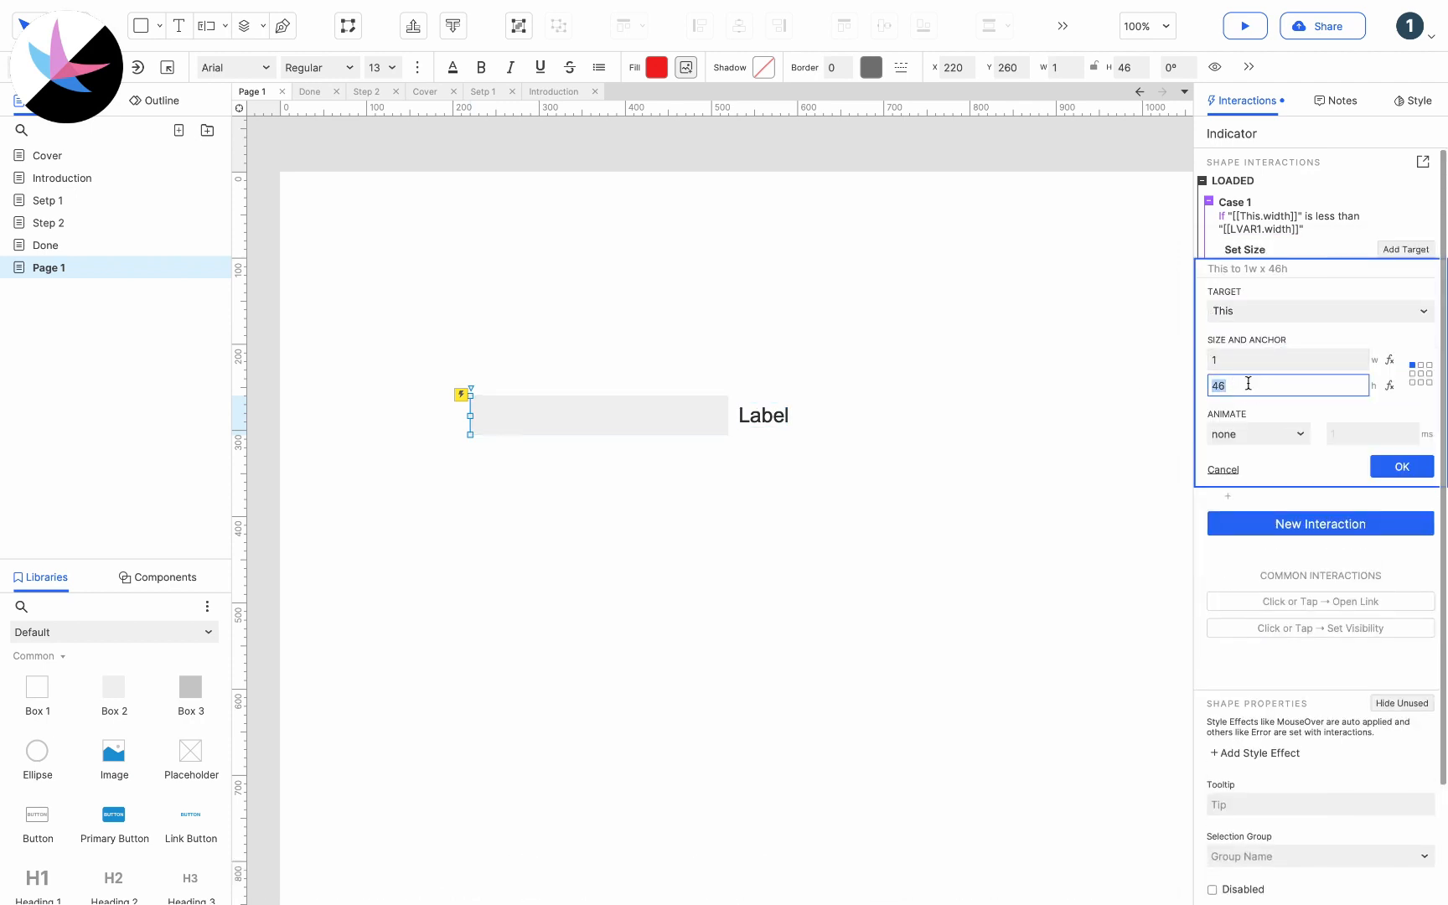
{"action": "key", "text": "BackSpace"}
Step: Set the Set Size action's width to [[This.width+1]] and accept the action
{"action": "double_click", "coordinate": [1222, 360]}
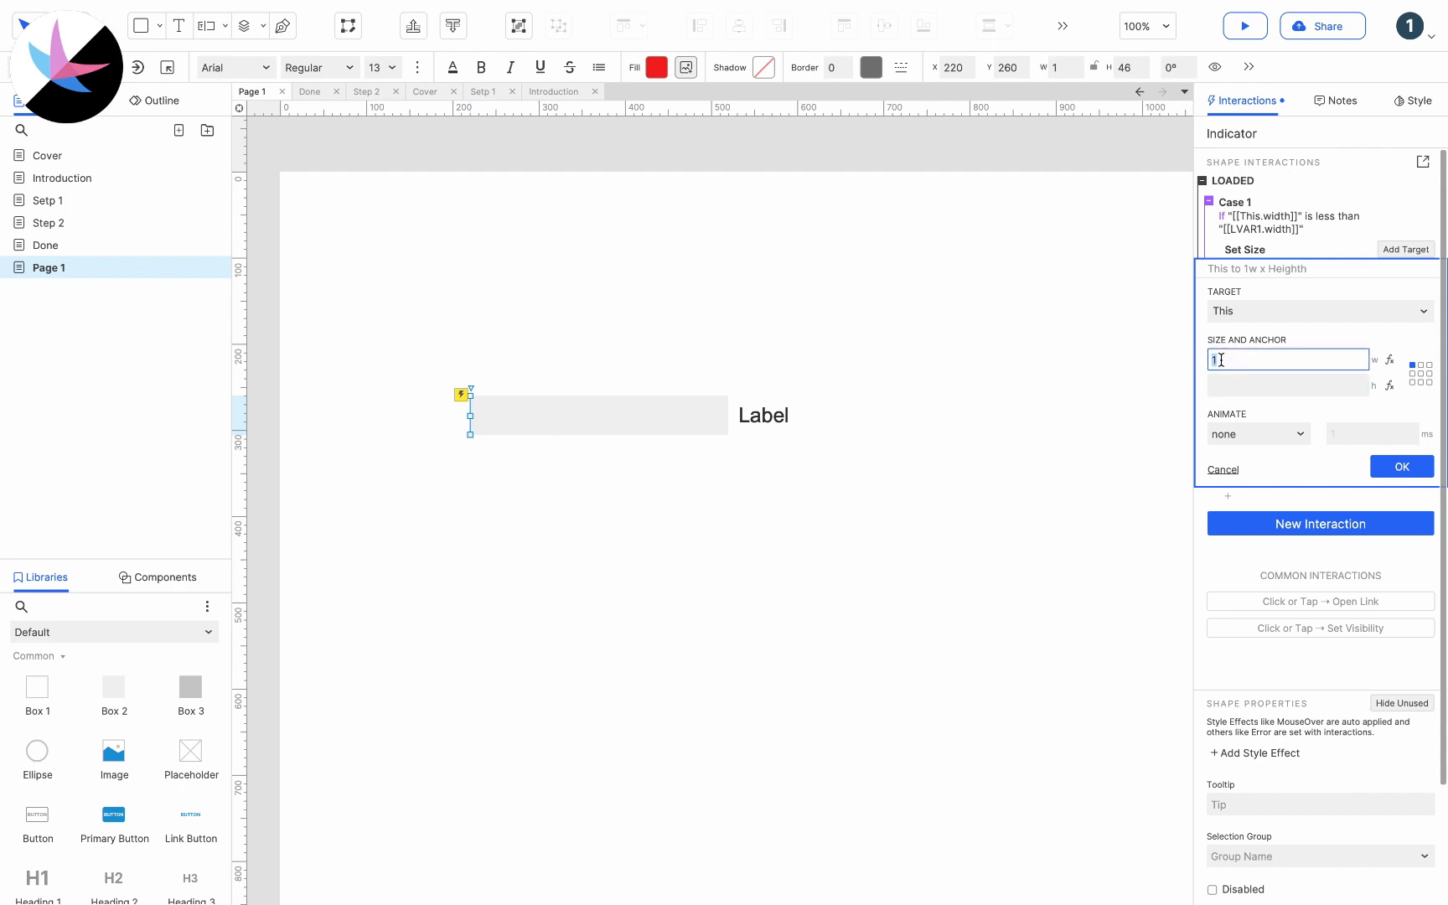
{"action": "type", "text": "[[]]"}
{"action": "type", "text": "This."}
{"action": "type", "text": "width"}
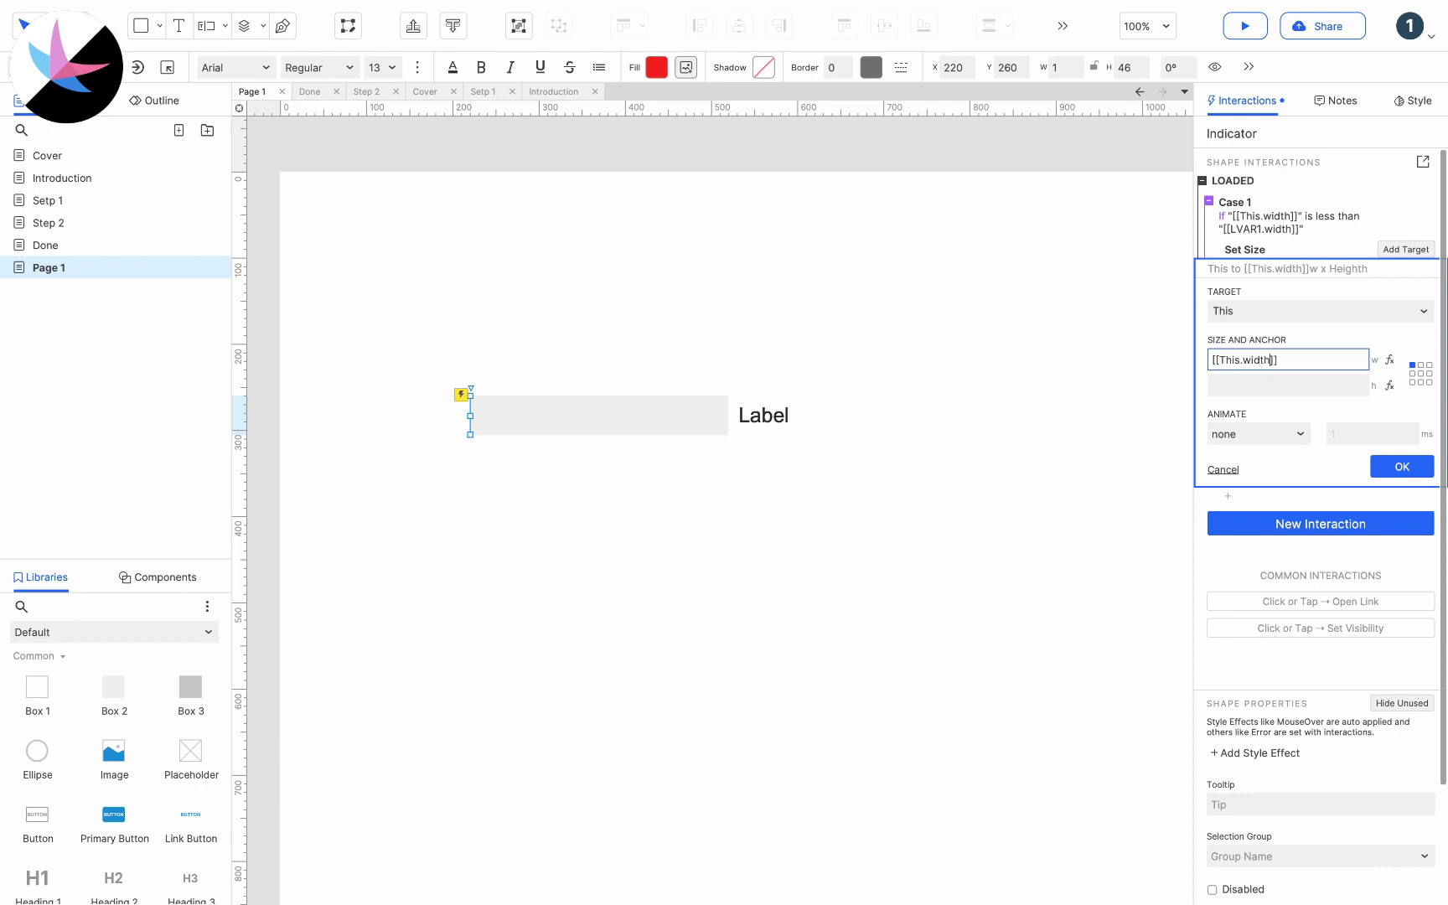
{"action": "type", "text": "+1"}
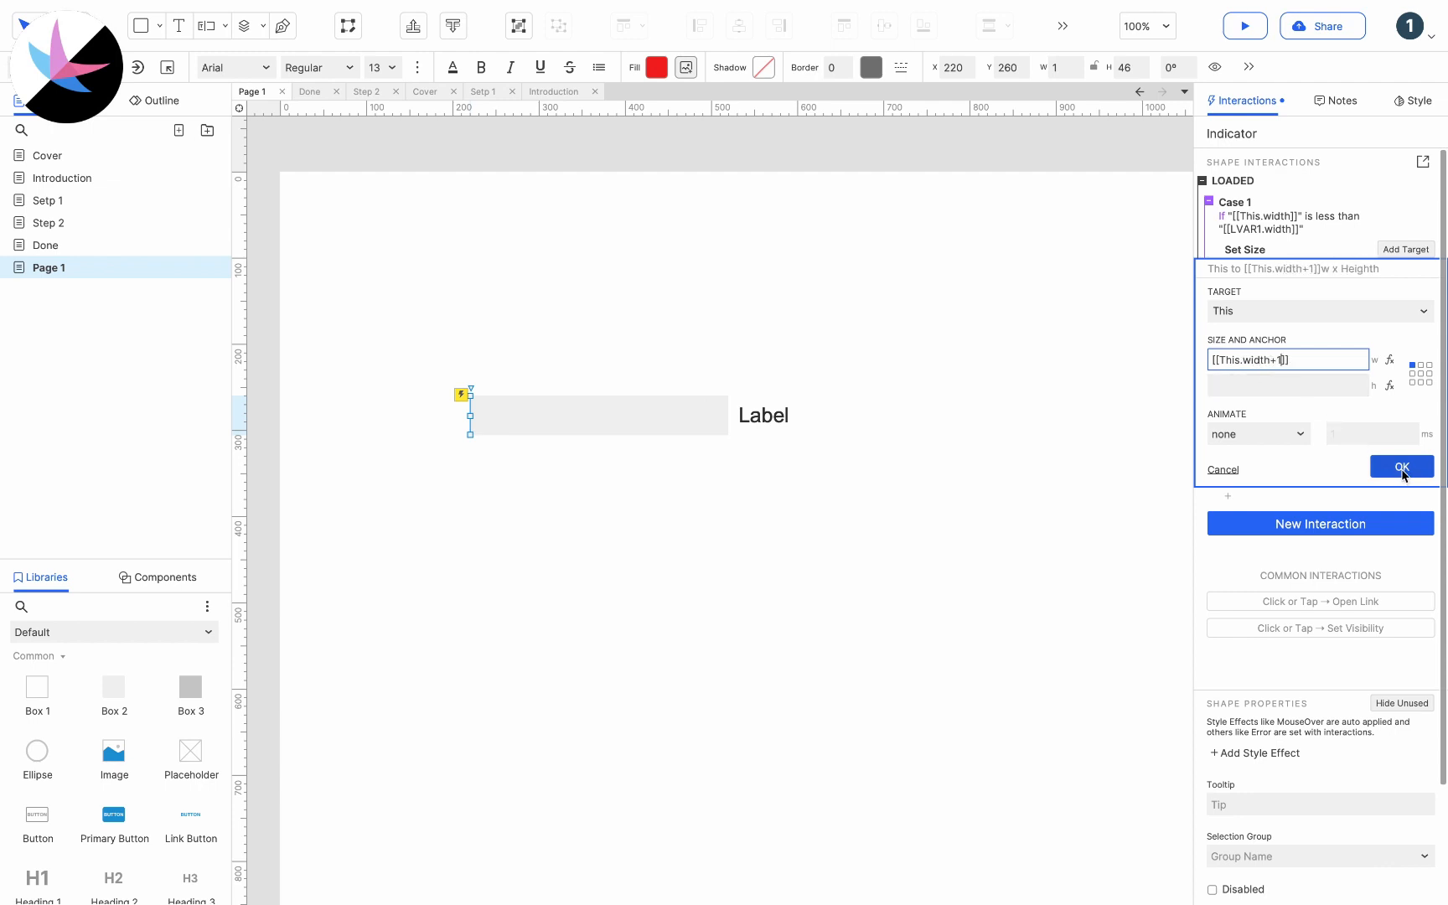
{"action": "left_click", "coordinate": [1403, 468]}
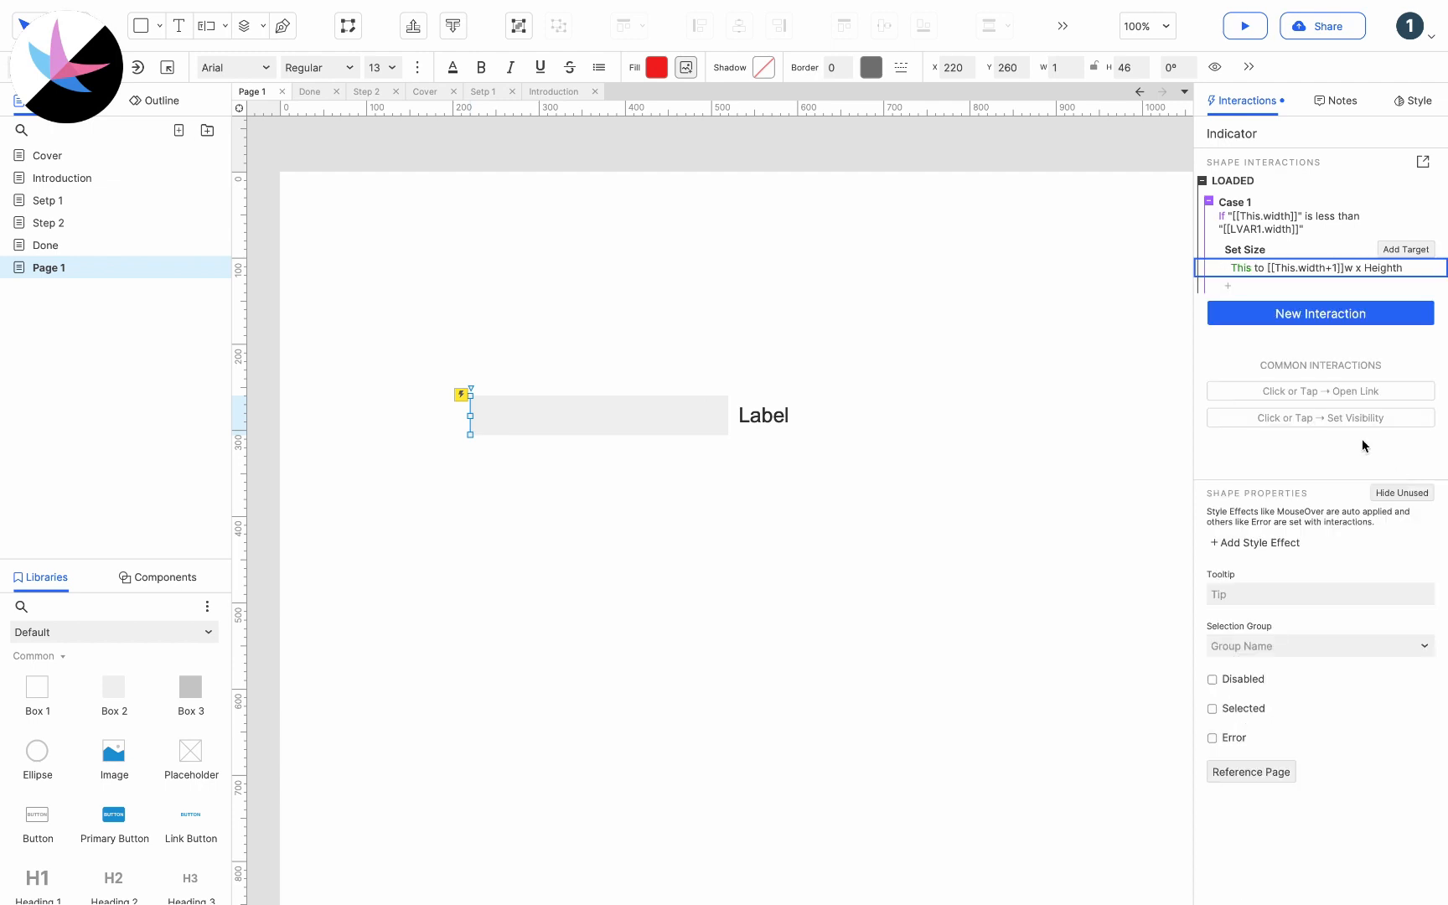
Step: Add a Set Text action to Case 1 targeting Label, and empty the default text in its value expression editor
{"action": "left_click", "coordinate": [1231, 287]}
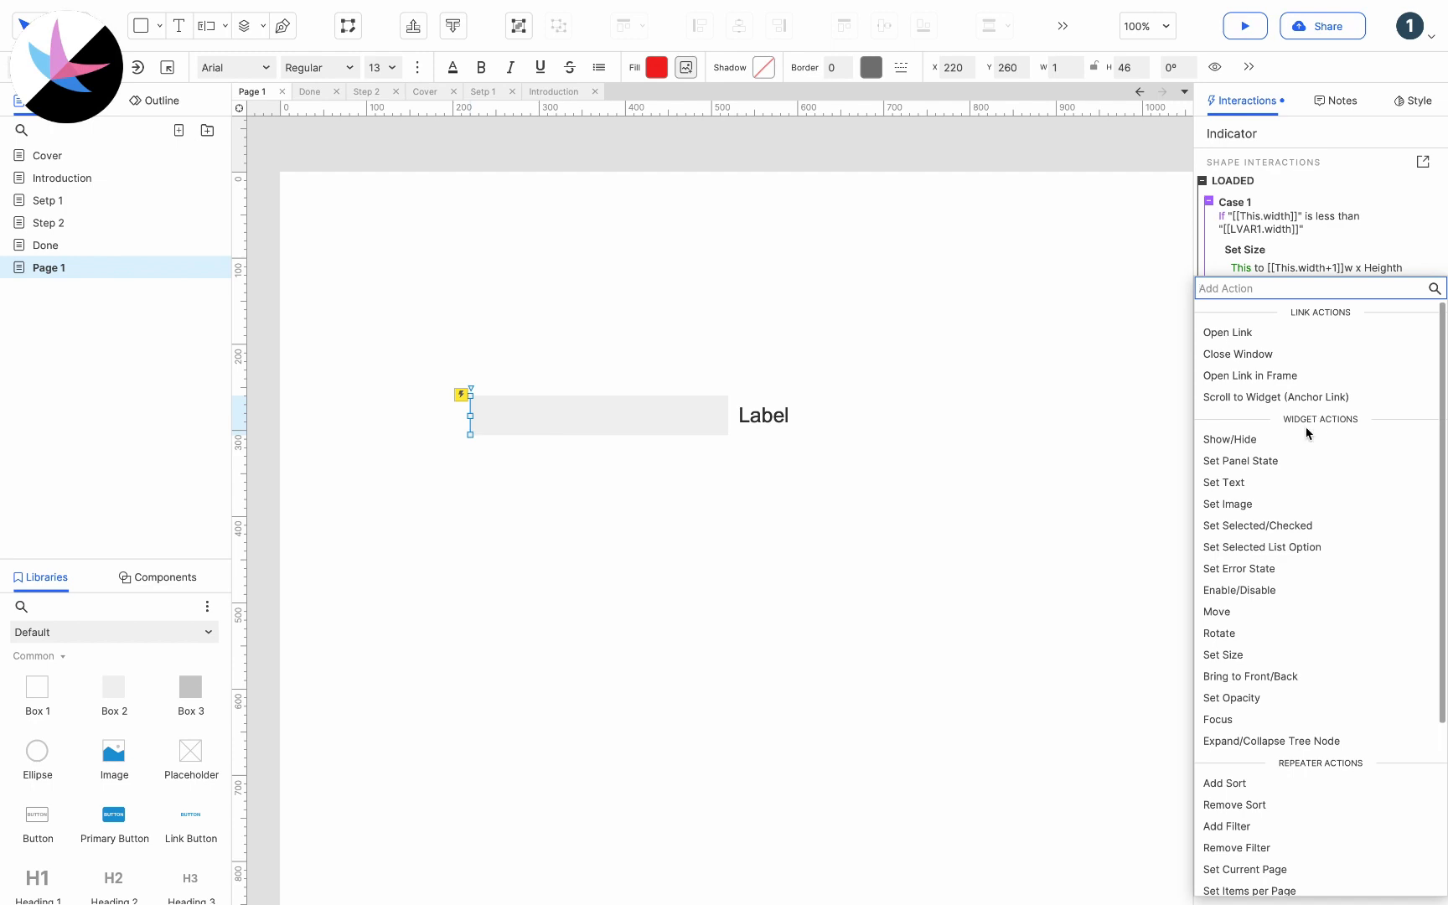
{"action": "left_click", "coordinate": [1254, 482]}
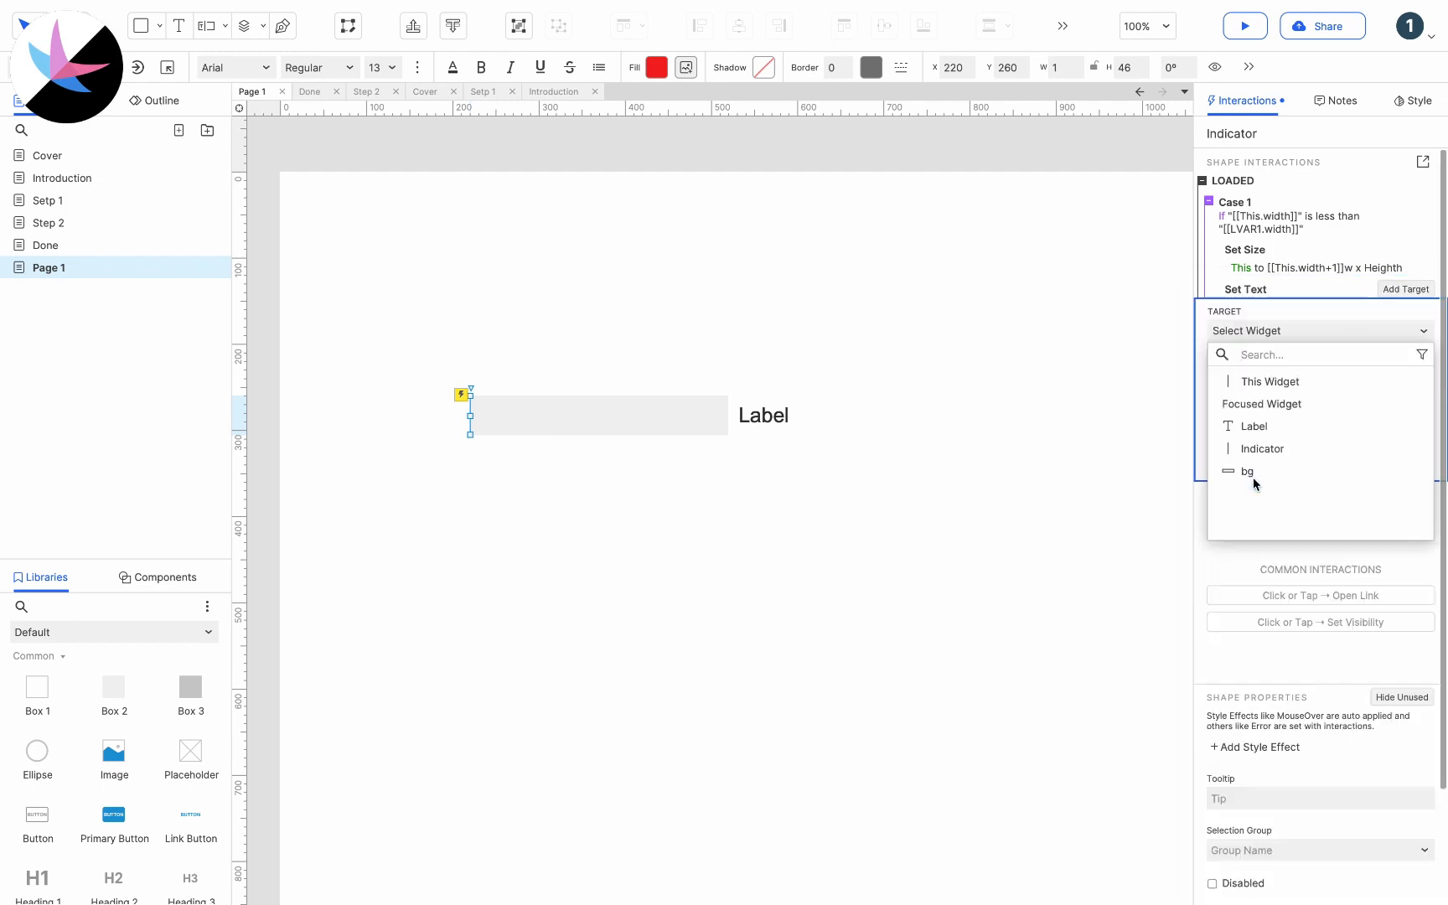
{"action": "left_click", "coordinate": [1255, 427]}
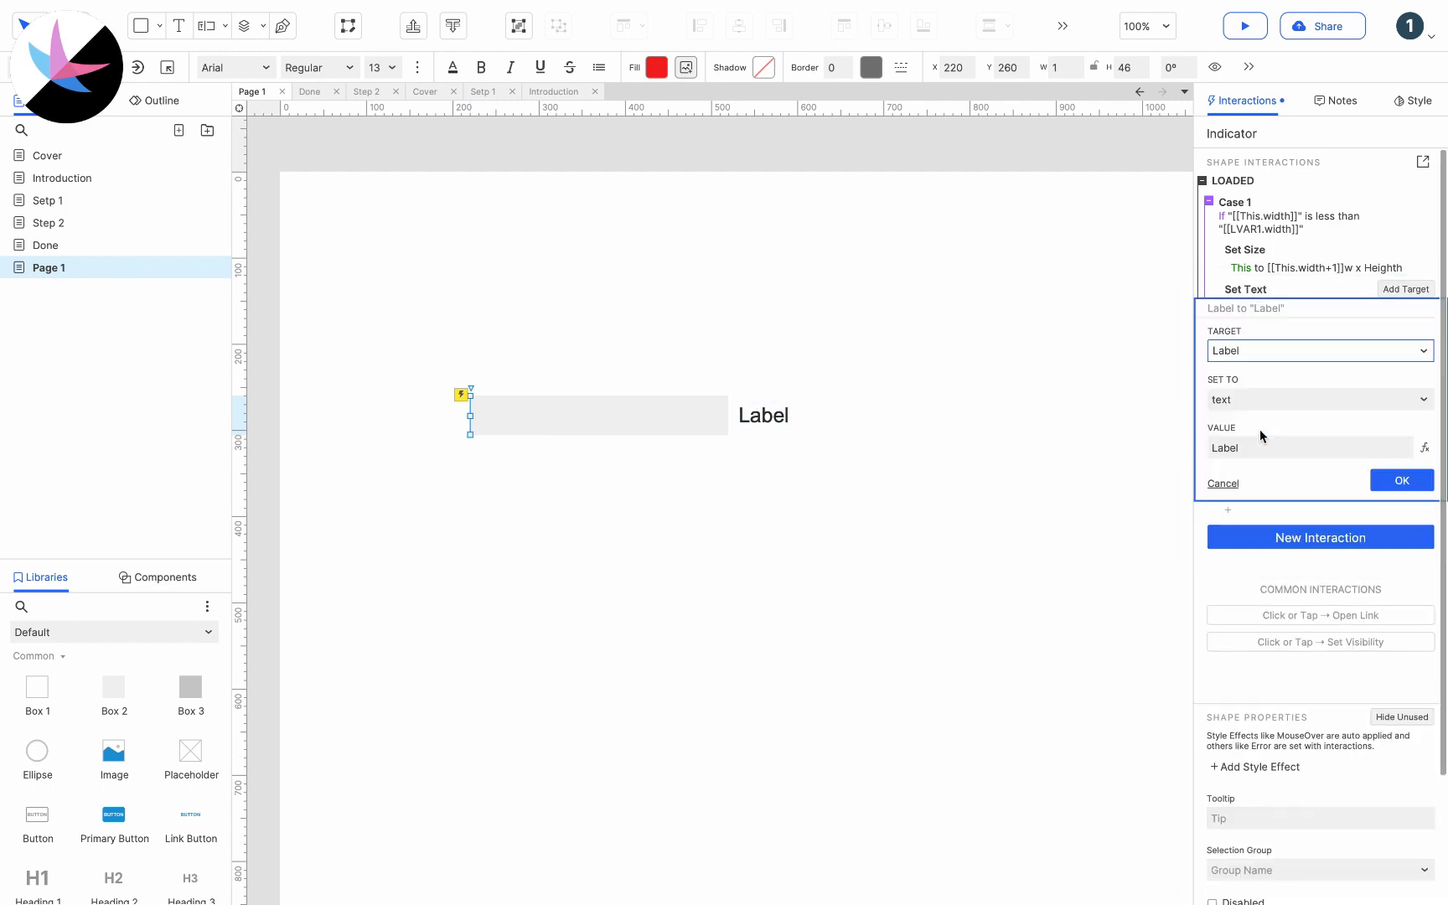
{"action": "left_click", "coordinate": [1425, 448]}
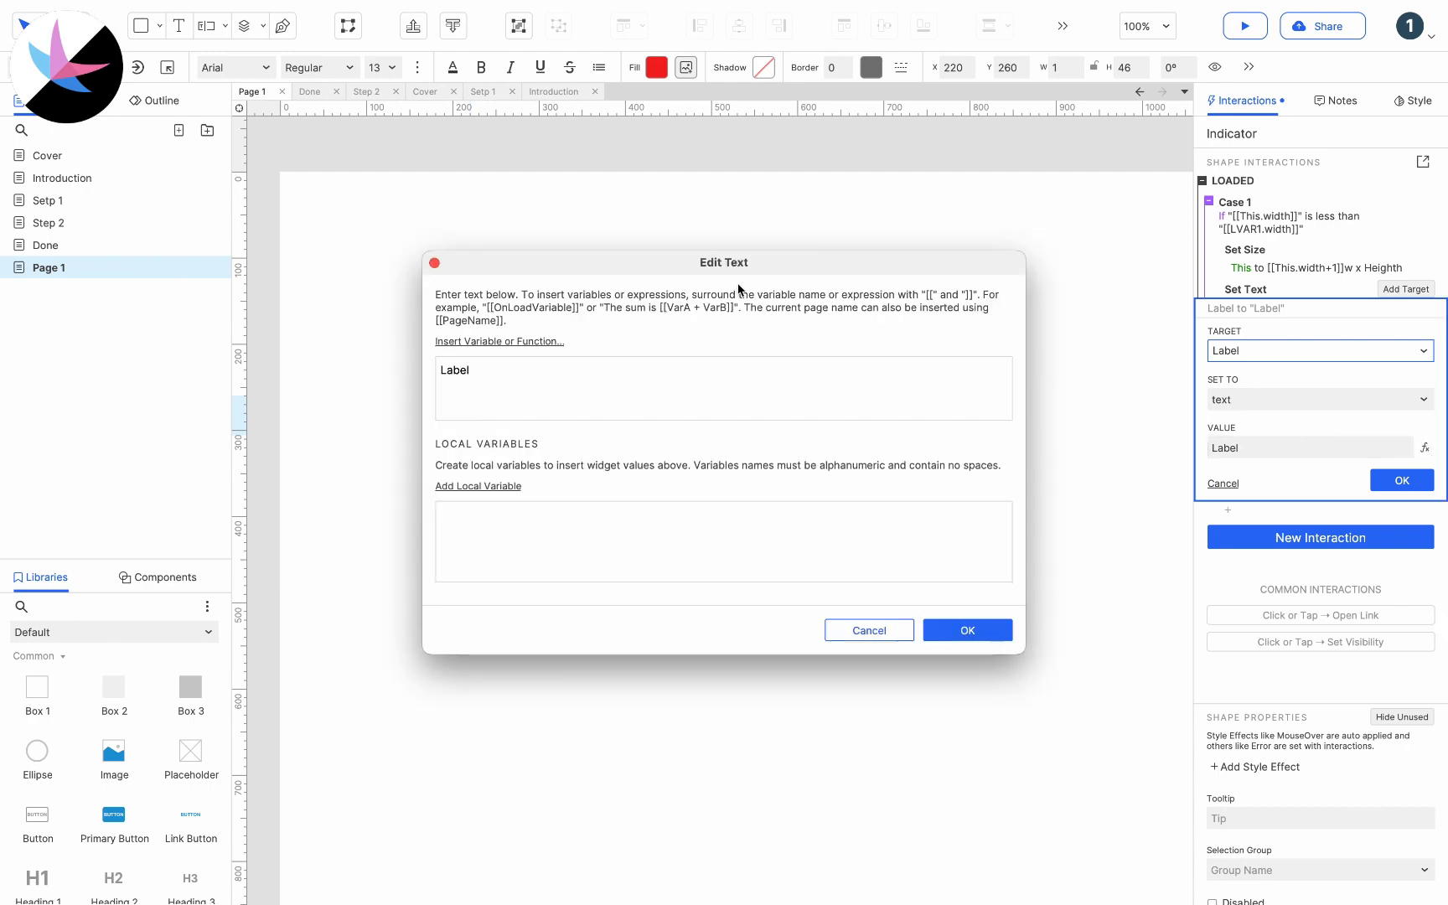
{"action": "left_click_drag", "start_coordinate": [732, 267], "coordinate": [760, 487]}
{"action": "left_click", "coordinate": [597, 586]}
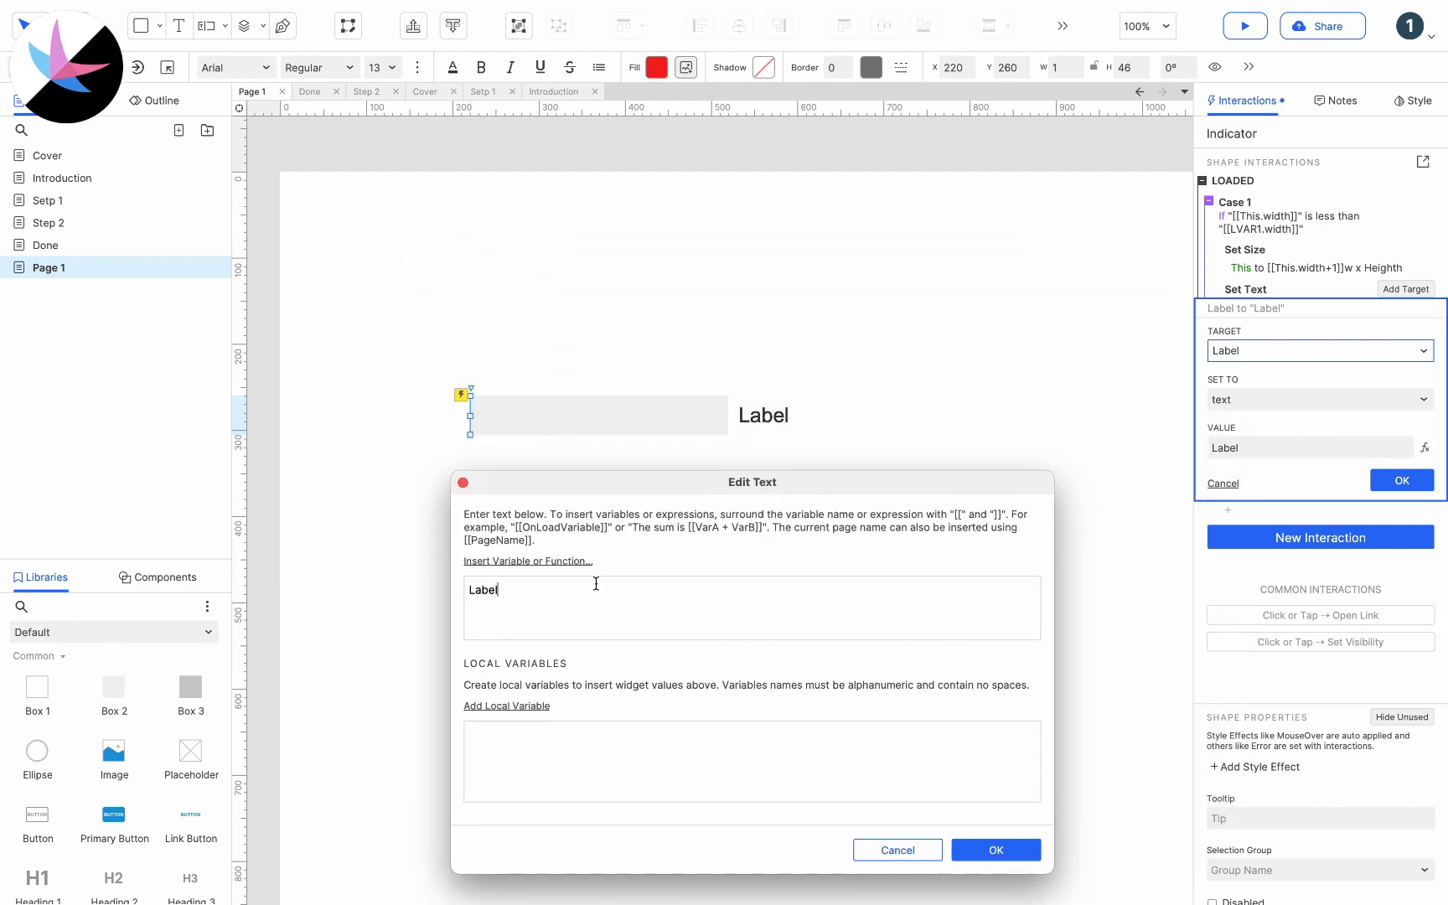
{"action": "key", "text": "super+a"}
{"action": "key", "text": "BackSpace"}
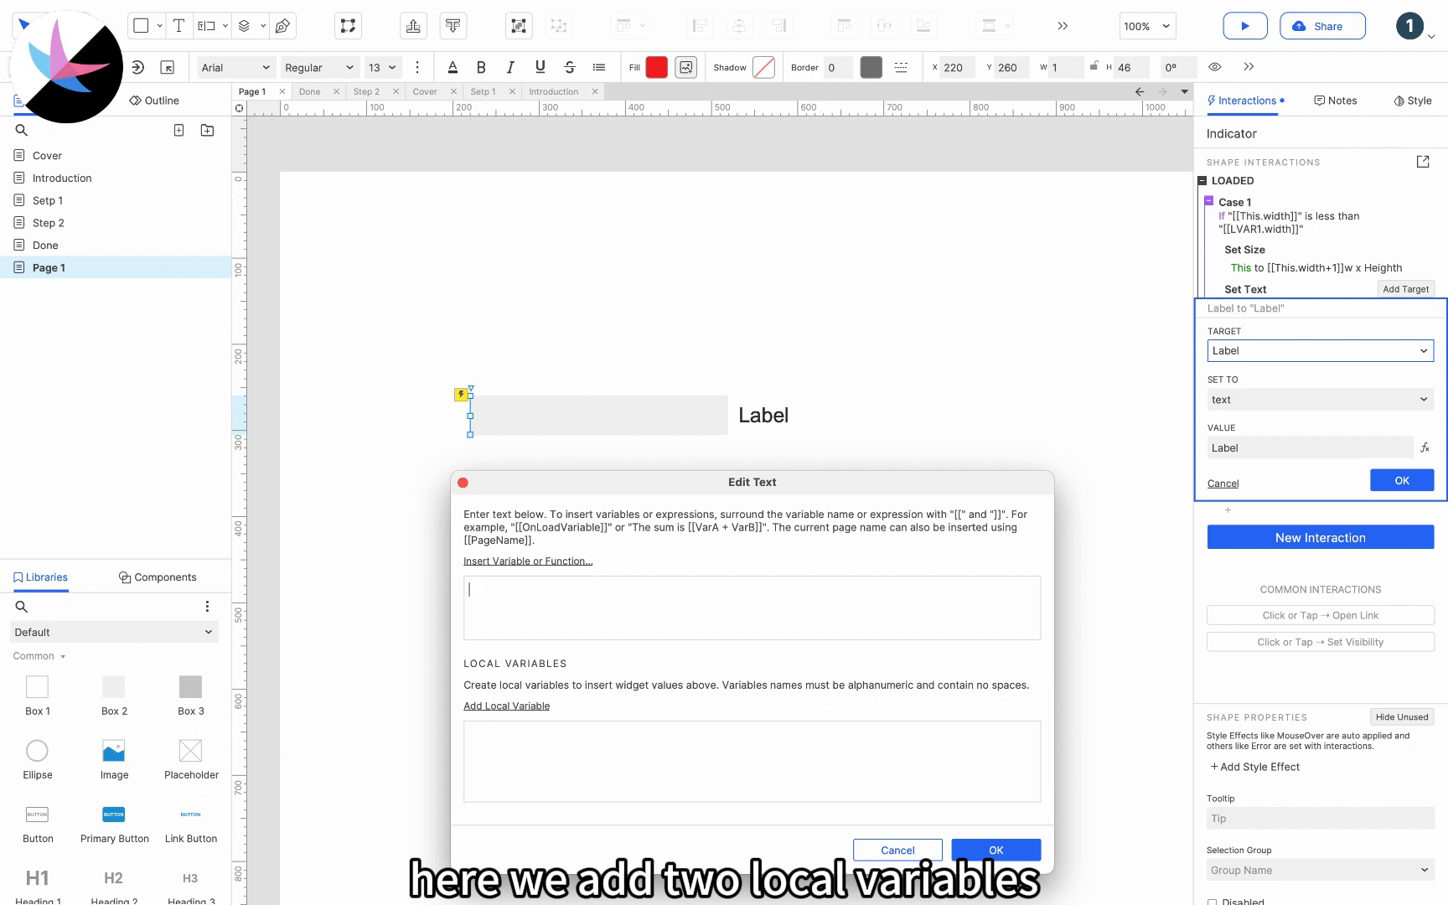
Step: Add two local variables to the text expression and make LVAR1 a widget variable referring to This Widget
{"action": "left_click", "coordinate": [531, 707]}
{"action": "left_click", "coordinate": [530, 704]}
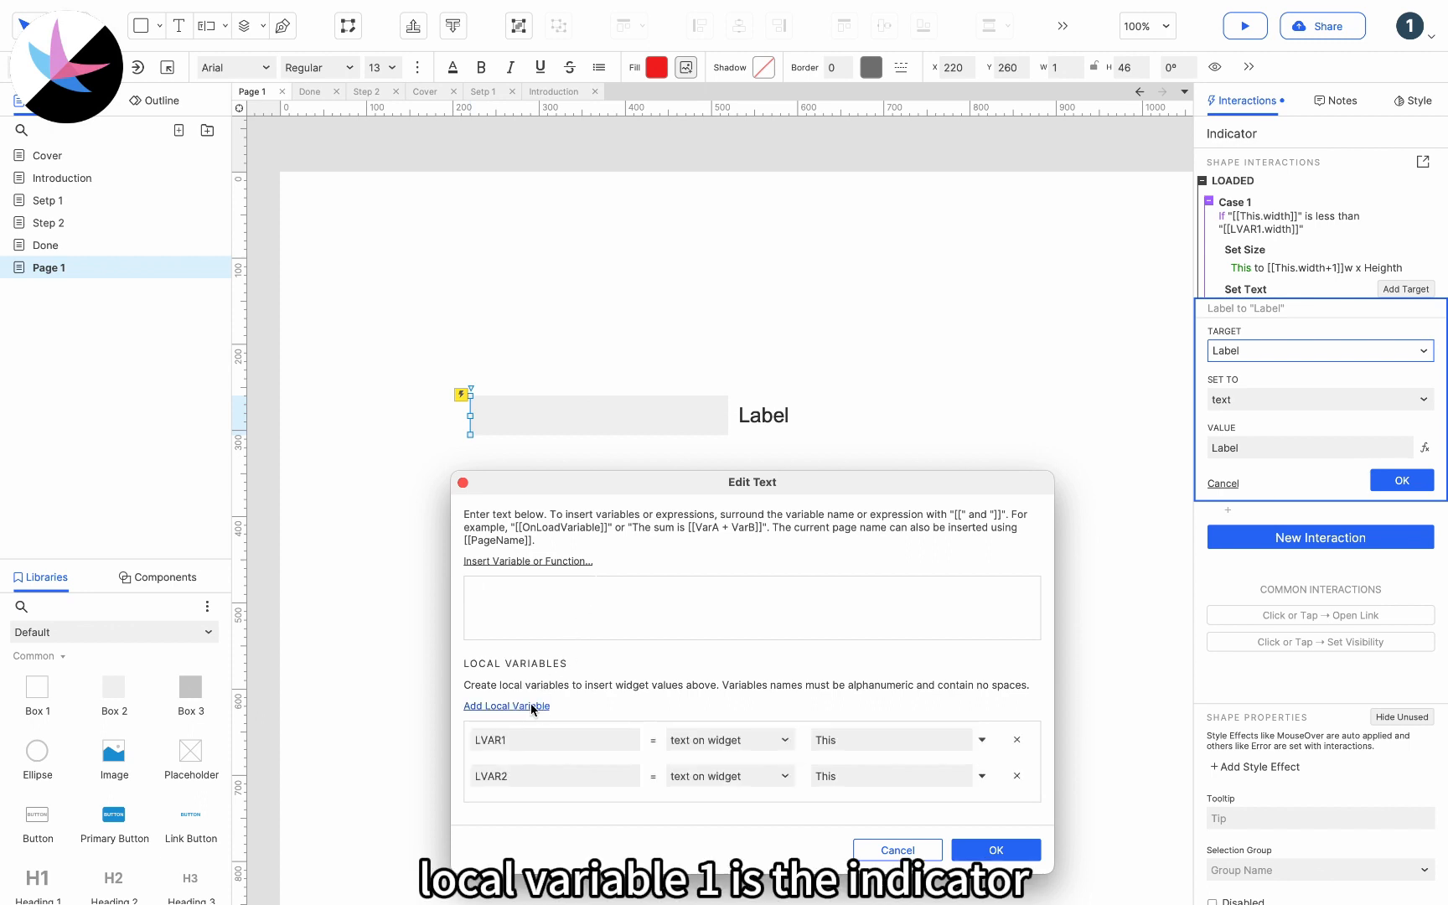
{"action": "left_click", "coordinate": [705, 738]}
{"action": "left_click", "coordinate": [713, 885]}
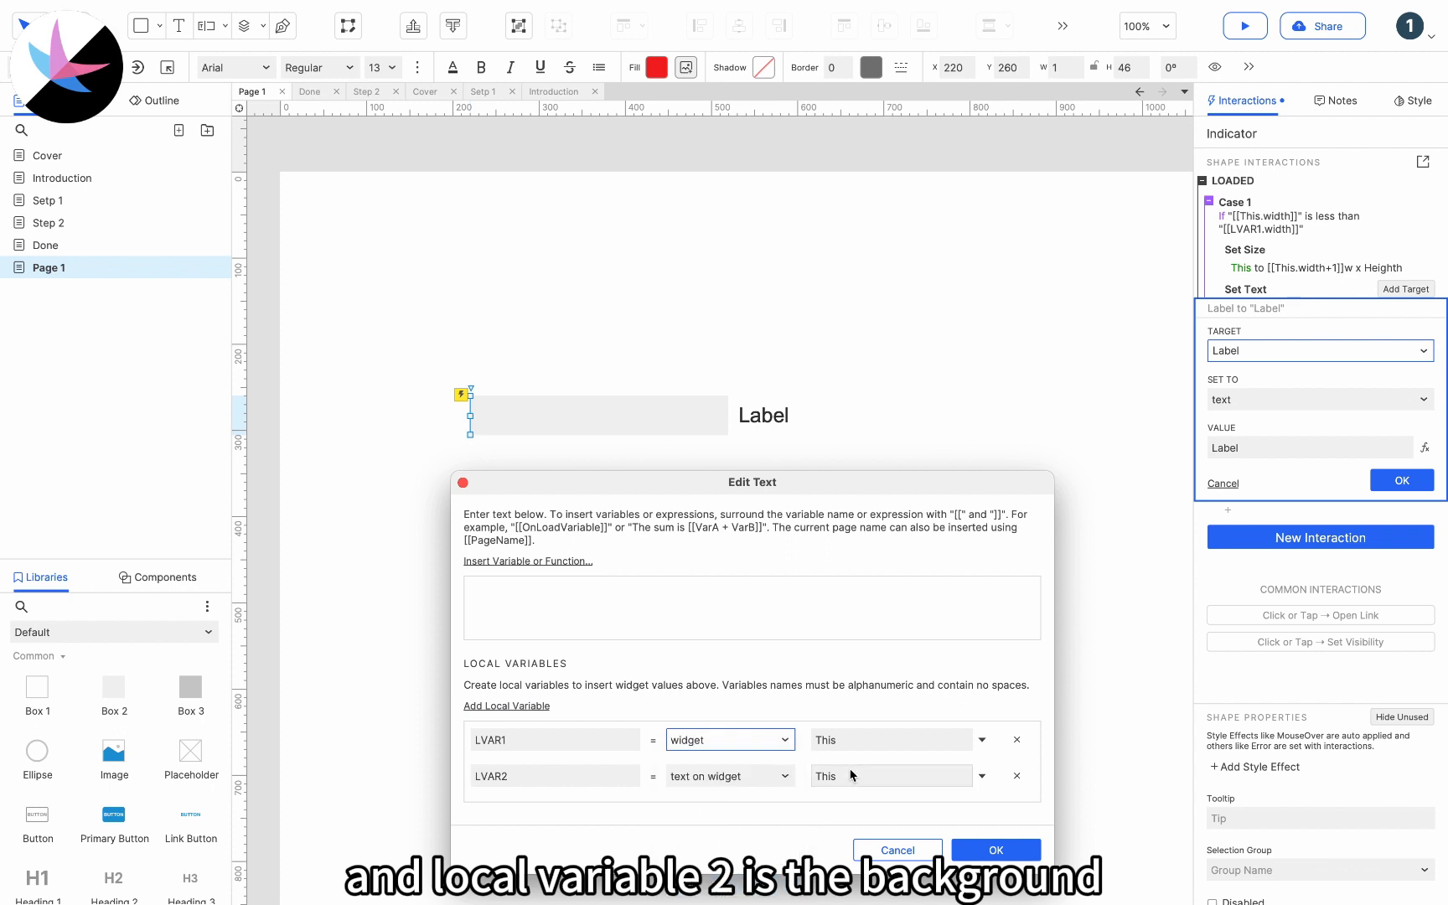
{"action": "left_click", "coordinate": [845, 739]}
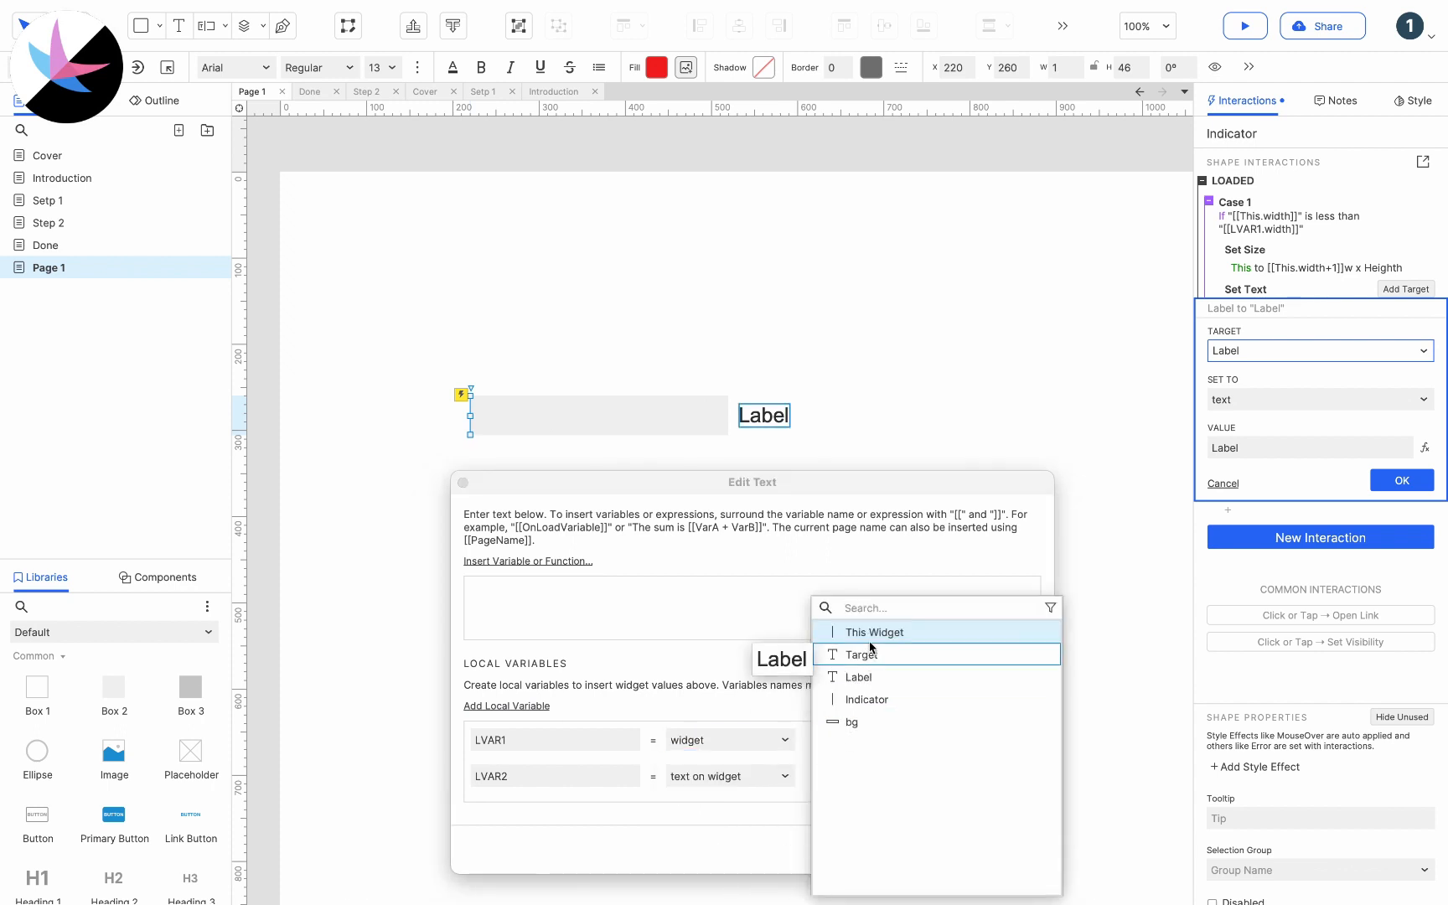
{"action": "left_click", "coordinate": [870, 634]}
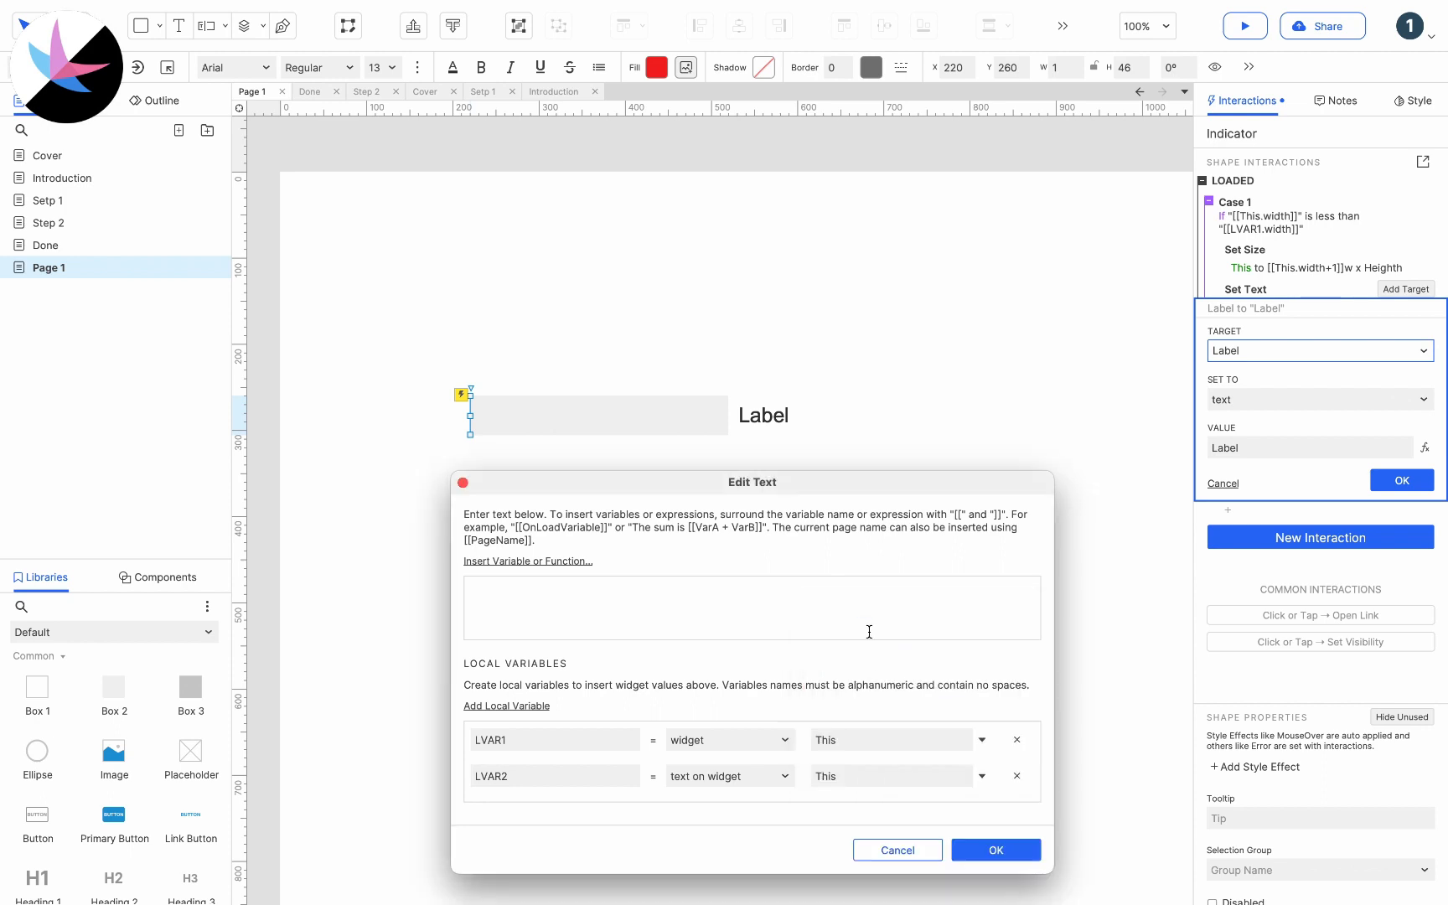
Step: Make local variable LVAR2 a widget variable that refers to bg
{"action": "left_click", "coordinate": [752, 774]}
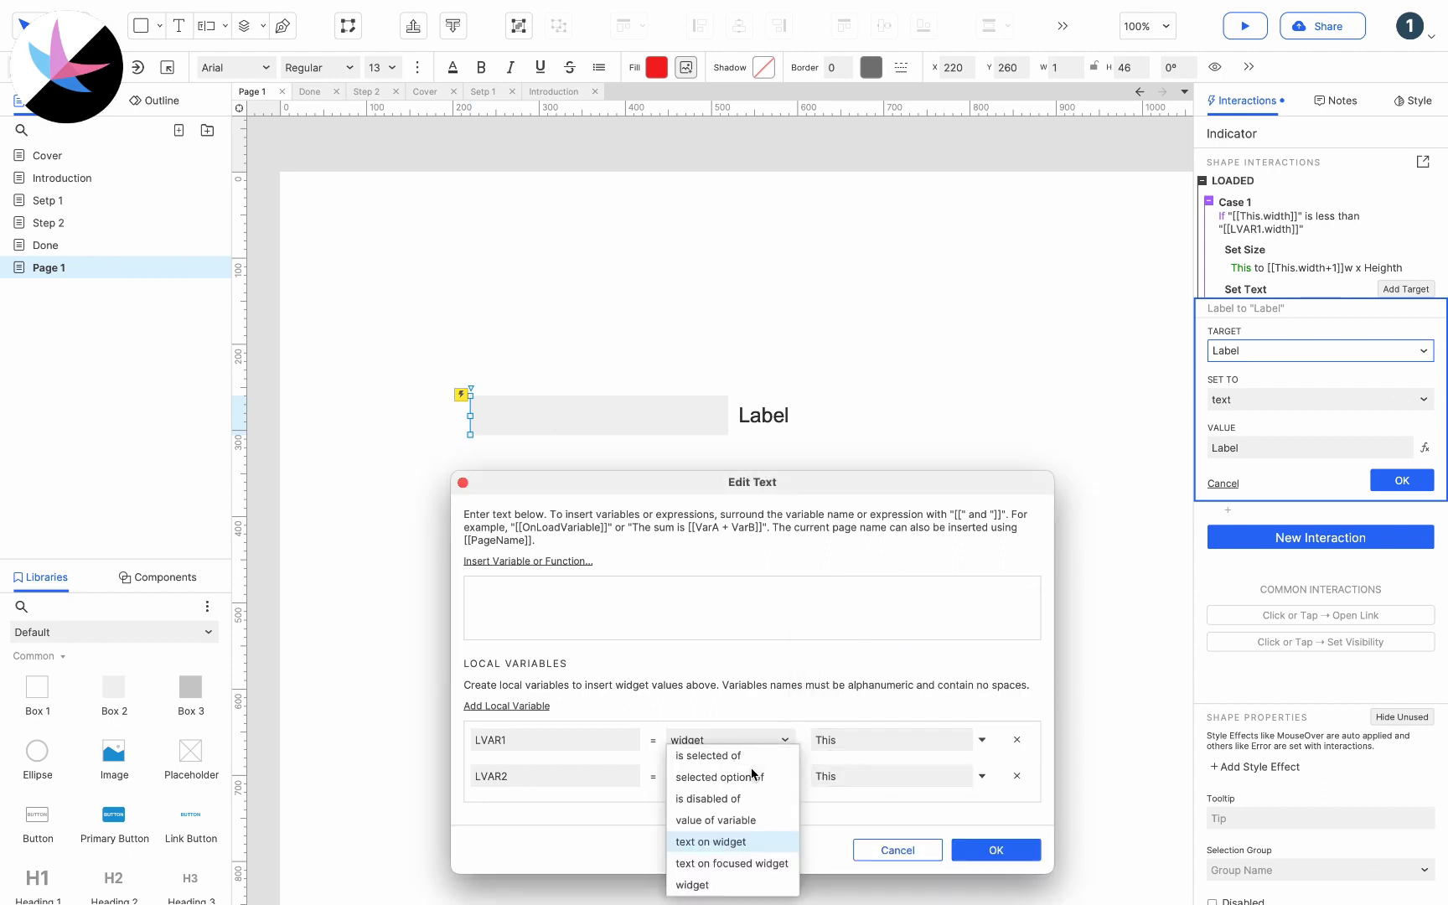
{"action": "left_click", "coordinate": [712, 885]}
{"action": "left_click", "coordinate": [846, 776]}
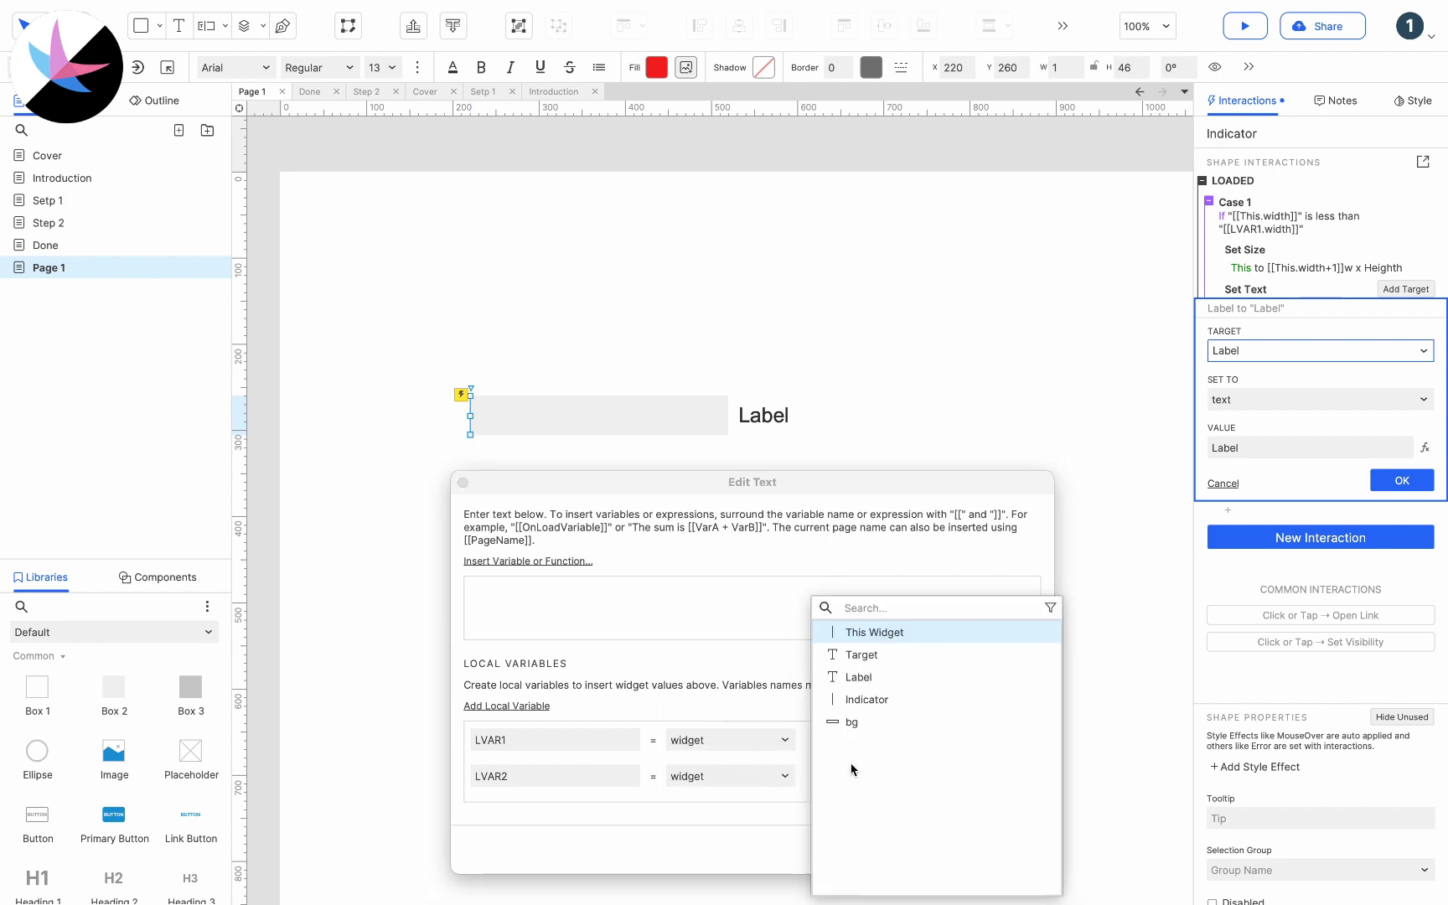
{"action": "left_click", "coordinate": [853, 722]}
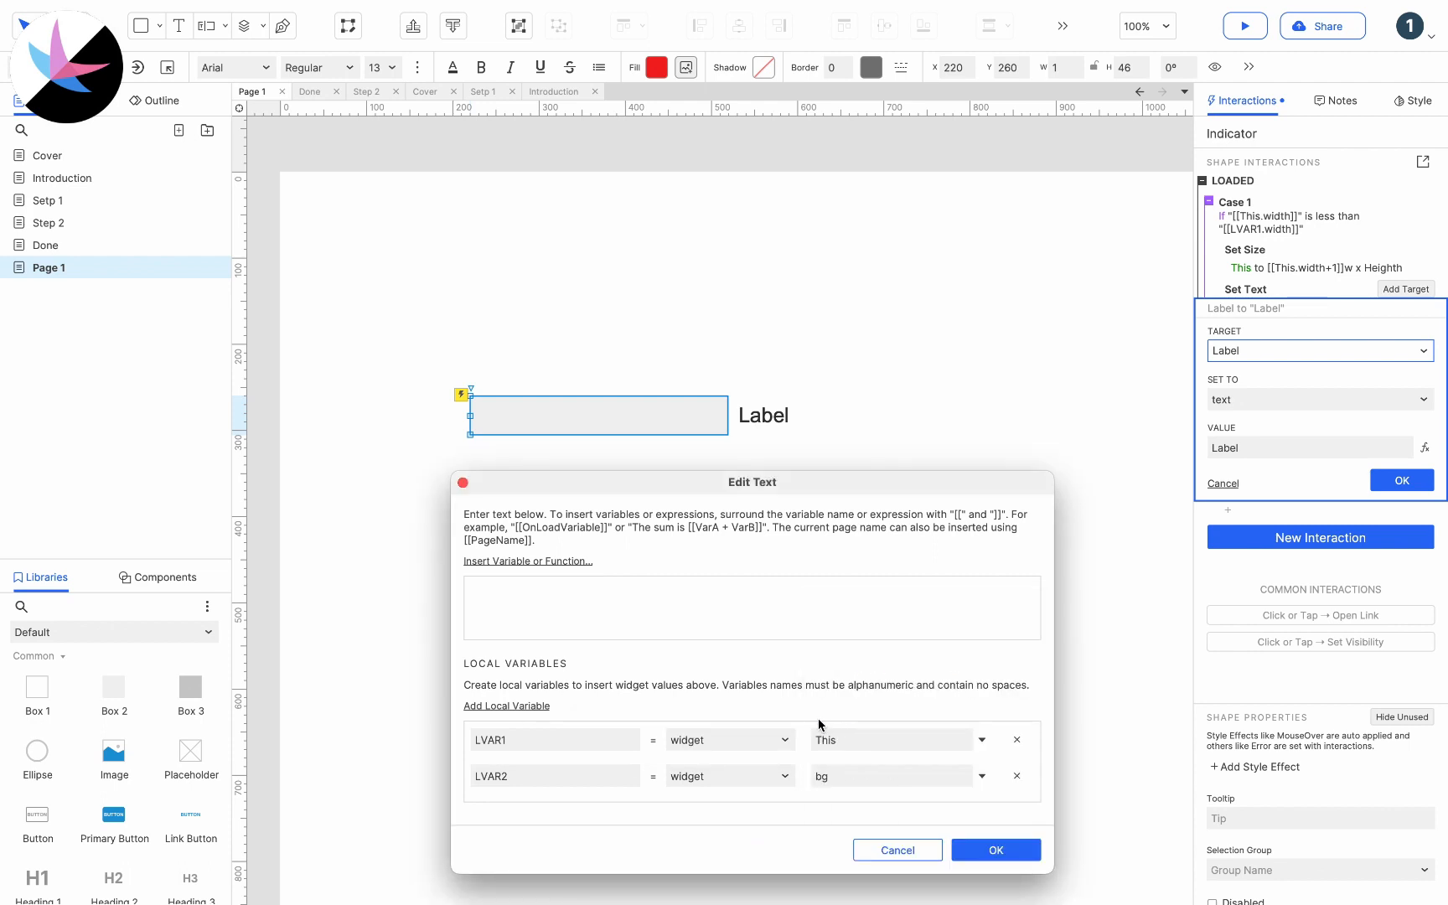
Step: Insert the widget width function into the expression and replace This with LVAR1, giving [[LVAR1.width]]
{"action": "left_click", "coordinate": [567, 562]}
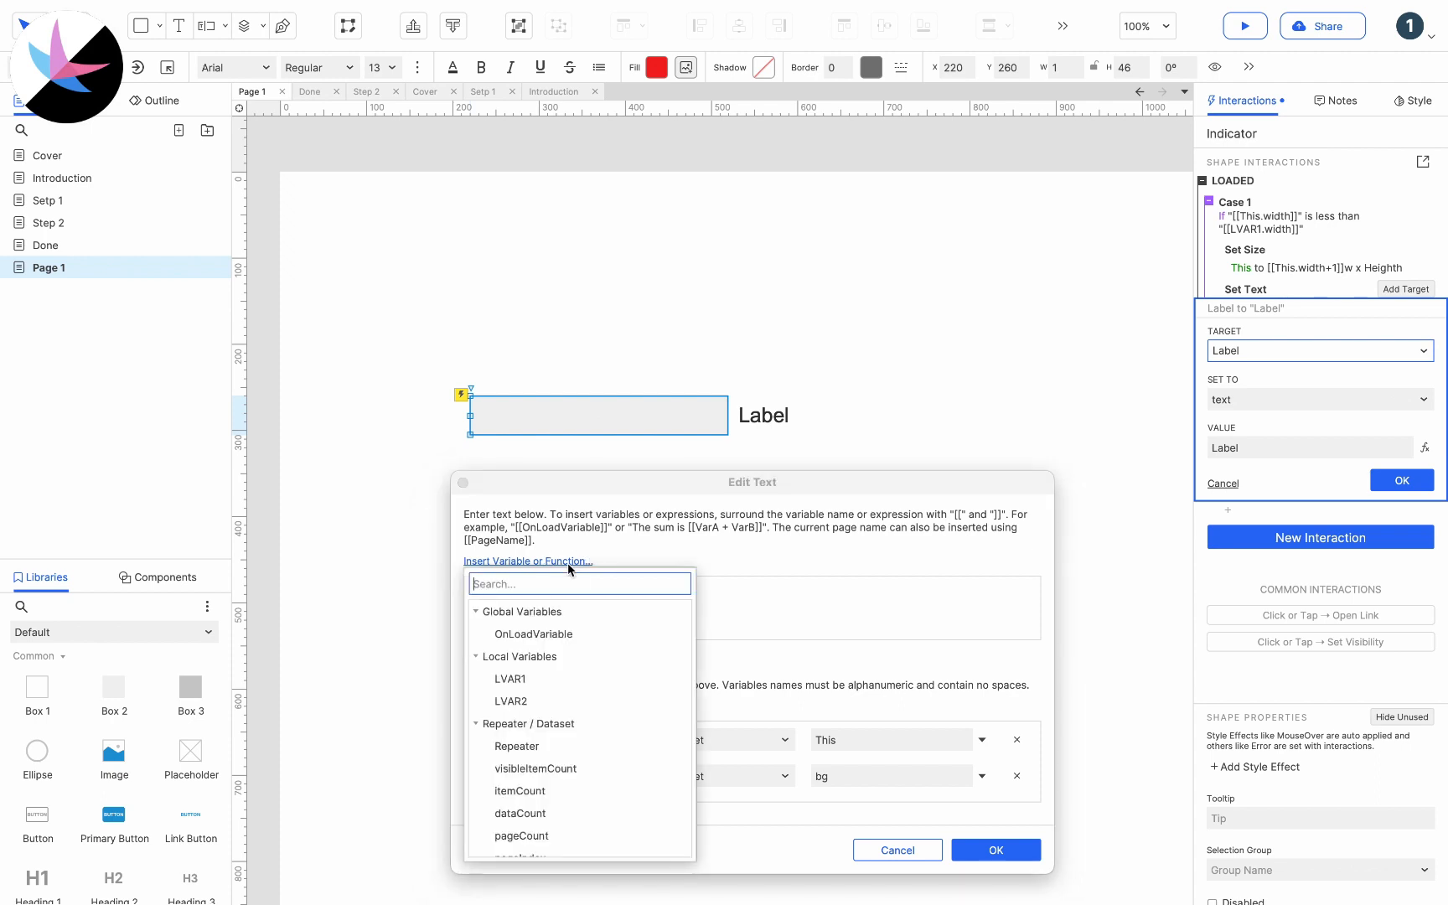
{"action": "type", "text": "width"}
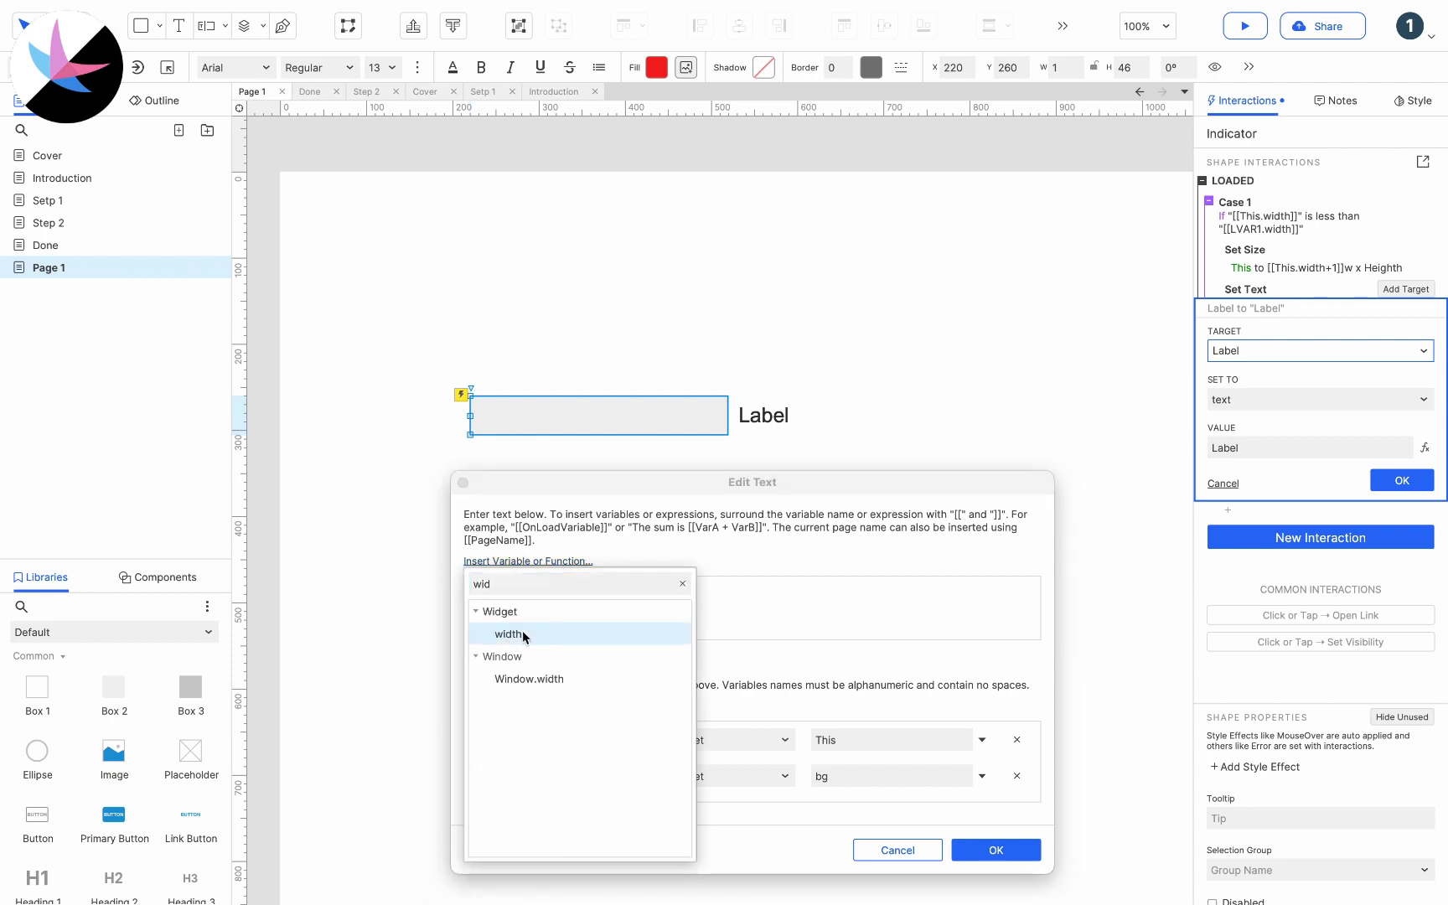
{"action": "left_click", "coordinate": [521, 630]}
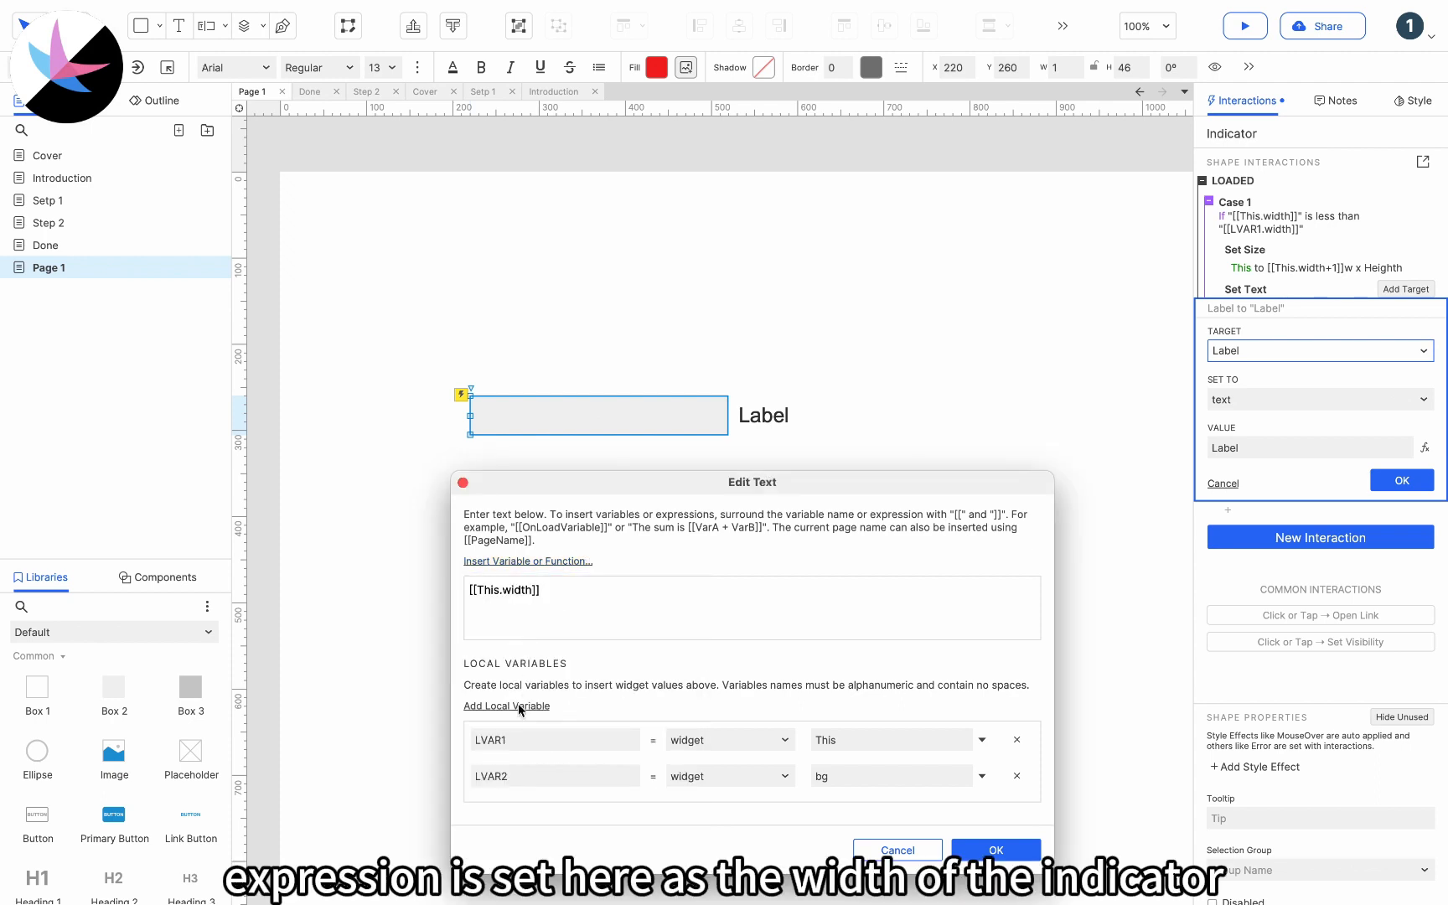
{"action": "double_click", "coordinate": [504, 739]}
{"action": "key", "text": "ctrl+c"}
{"action": "double_click", "coordinate": [500, 591]}
{"action": "key", "text": "ctrl+v"}
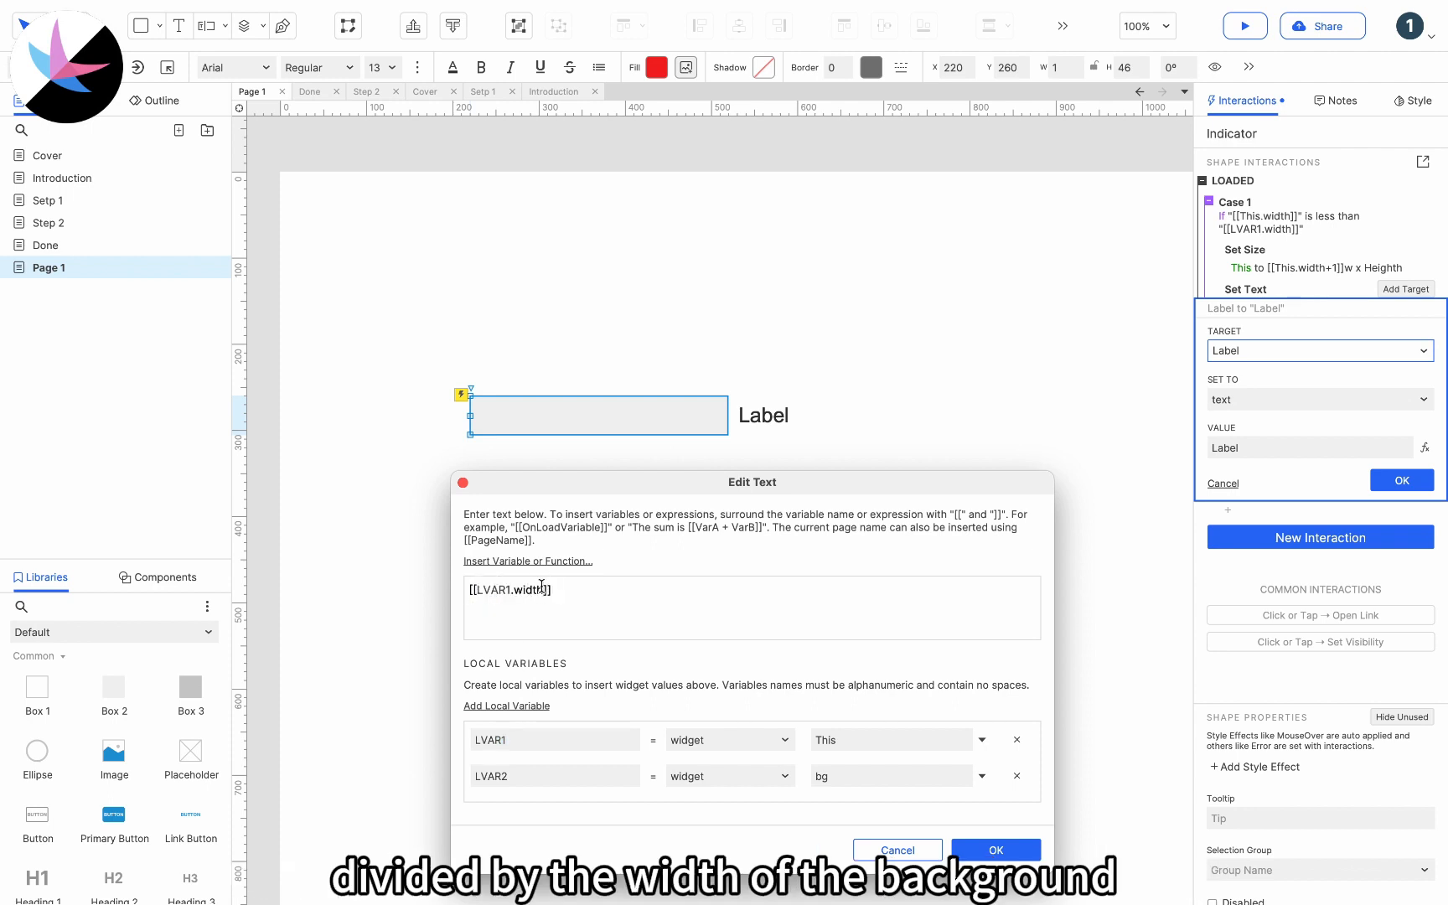
Step: Extend the expression to [[LVAR1.width/LVAR2.width*100]]
{"action": "type", "text": "/"}
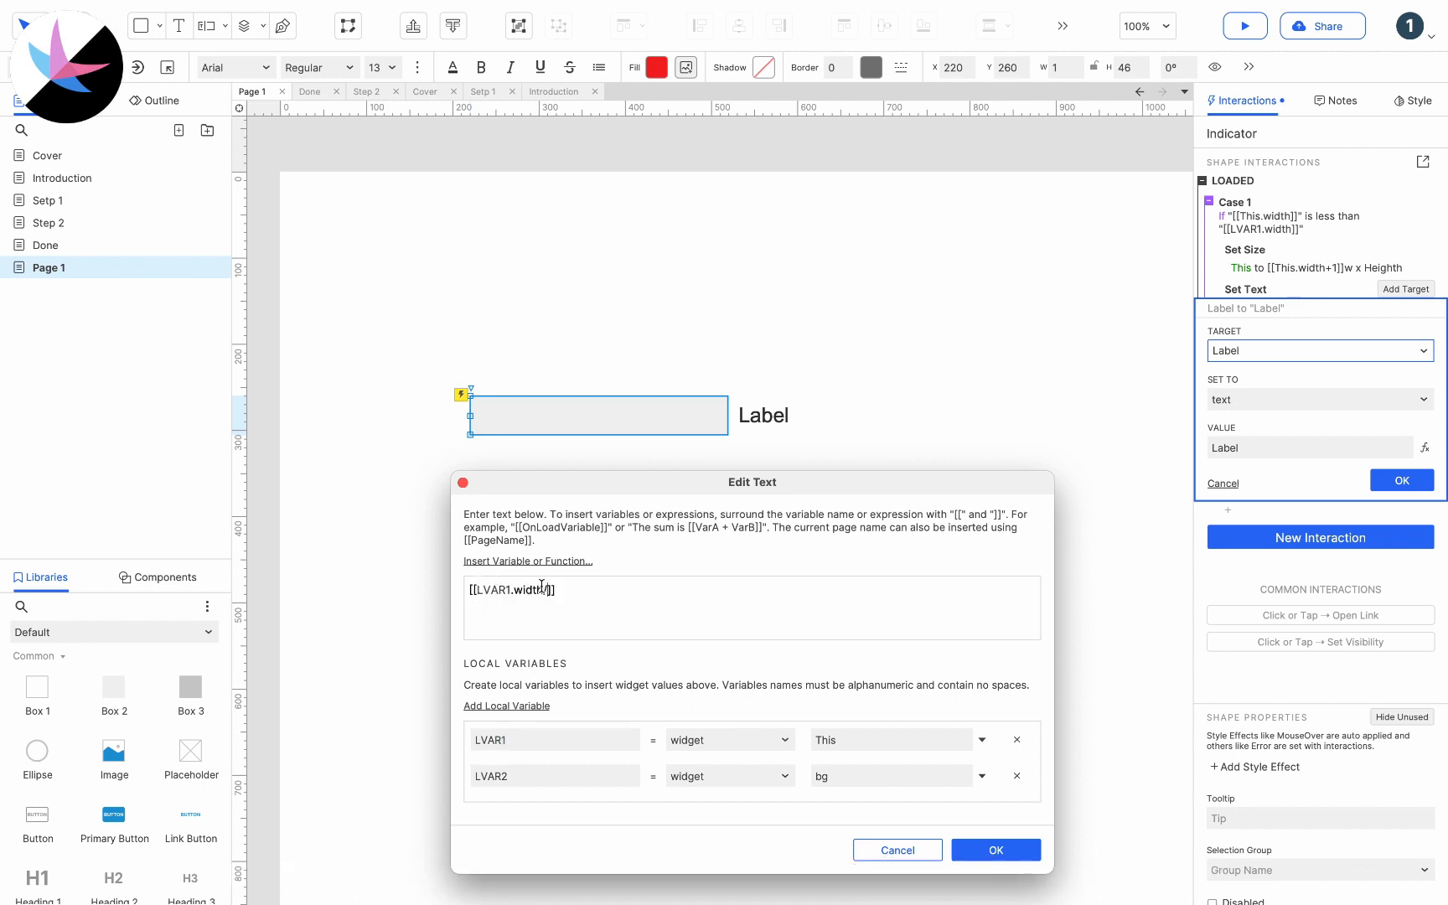
{"action": "mouse_move", "coordinate": [545, 590]}
{"action": "left_mouse_down"}
{"action": "mouse_move", "coordinate": [479, 590]}
{"action": "mouse_move", "coordinate": [549, 590]}
{"action": "left_mouse_up"}
{"action": "key", "text": "ctrl+c"}
{"action": "left_click", "coordinate": [549, 590]}
{"action": "key", "text": "ctrl+v"}
{"action": "key", "text": "BackSpace"}
{"action": "key", "text": "BackSpace"}
{"action": "type", "text": "2"}
{"action": "left_click", "coordinate": [615, 588]}
{"action": "type", "text": "*100"}
Step: Insert the toFixed(decimalPoints) number function after *100 and remove its LVAR placeholder
{"action": "left_click", "coordinate": [567, 562]}
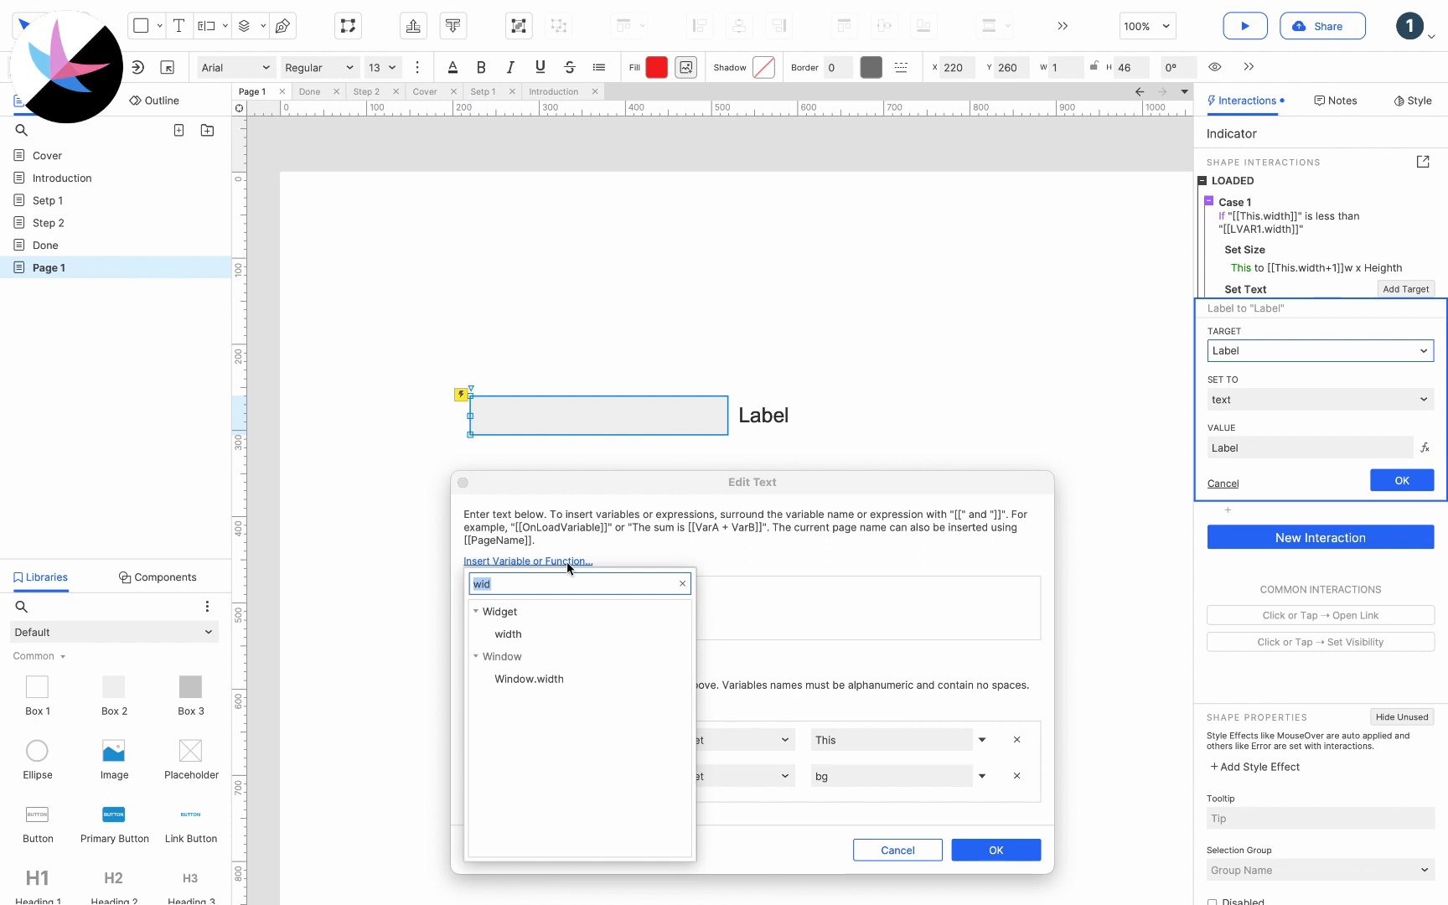
{"action": "type", "text": "to"}
{"action": "type", "text": "F"}
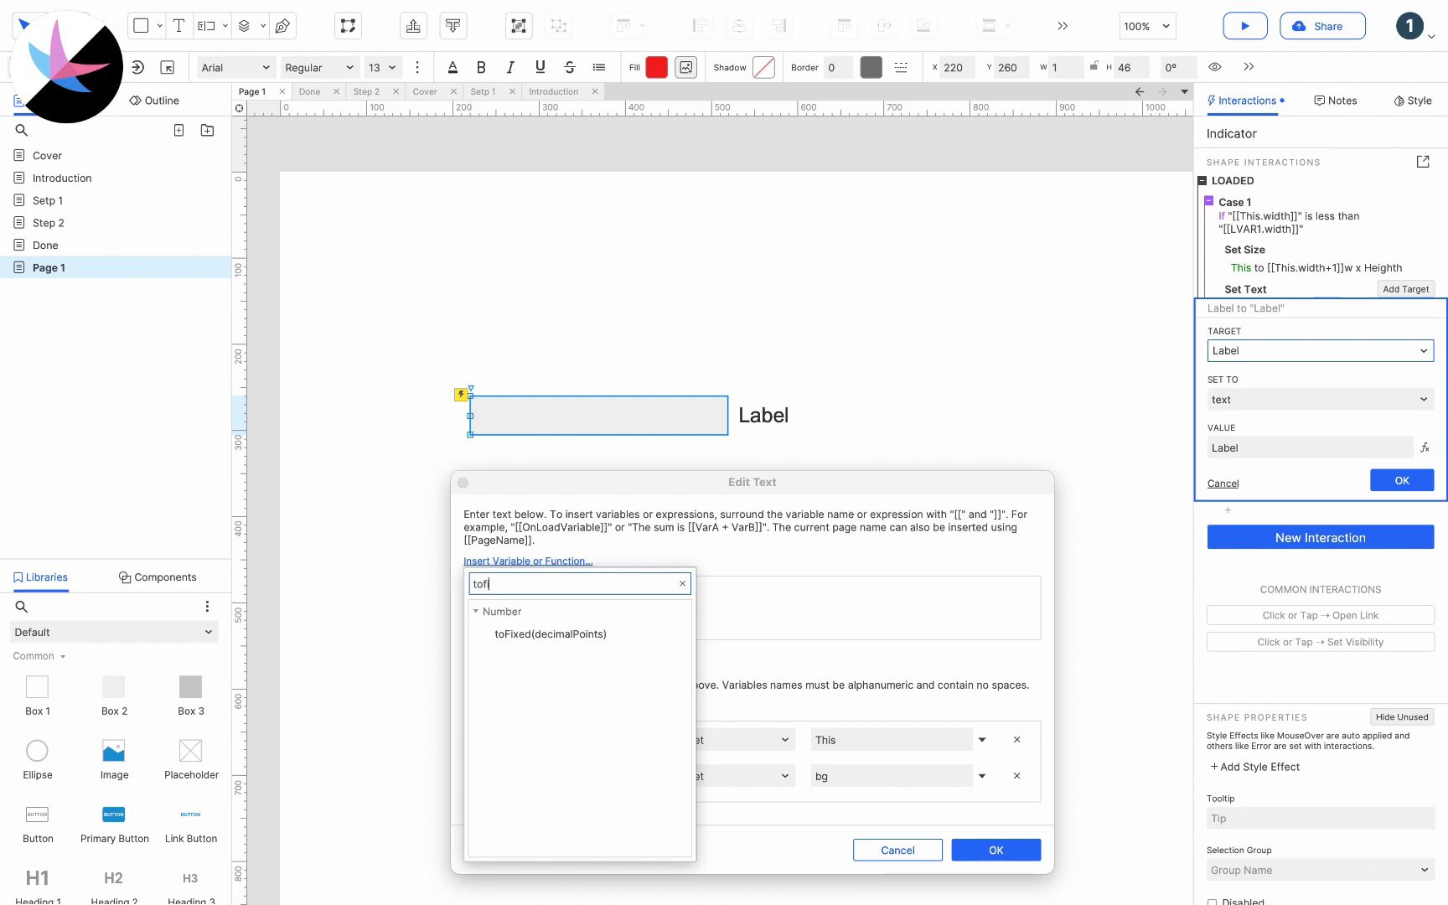
{"action": "left_click", "coordinate": [536, 637]}
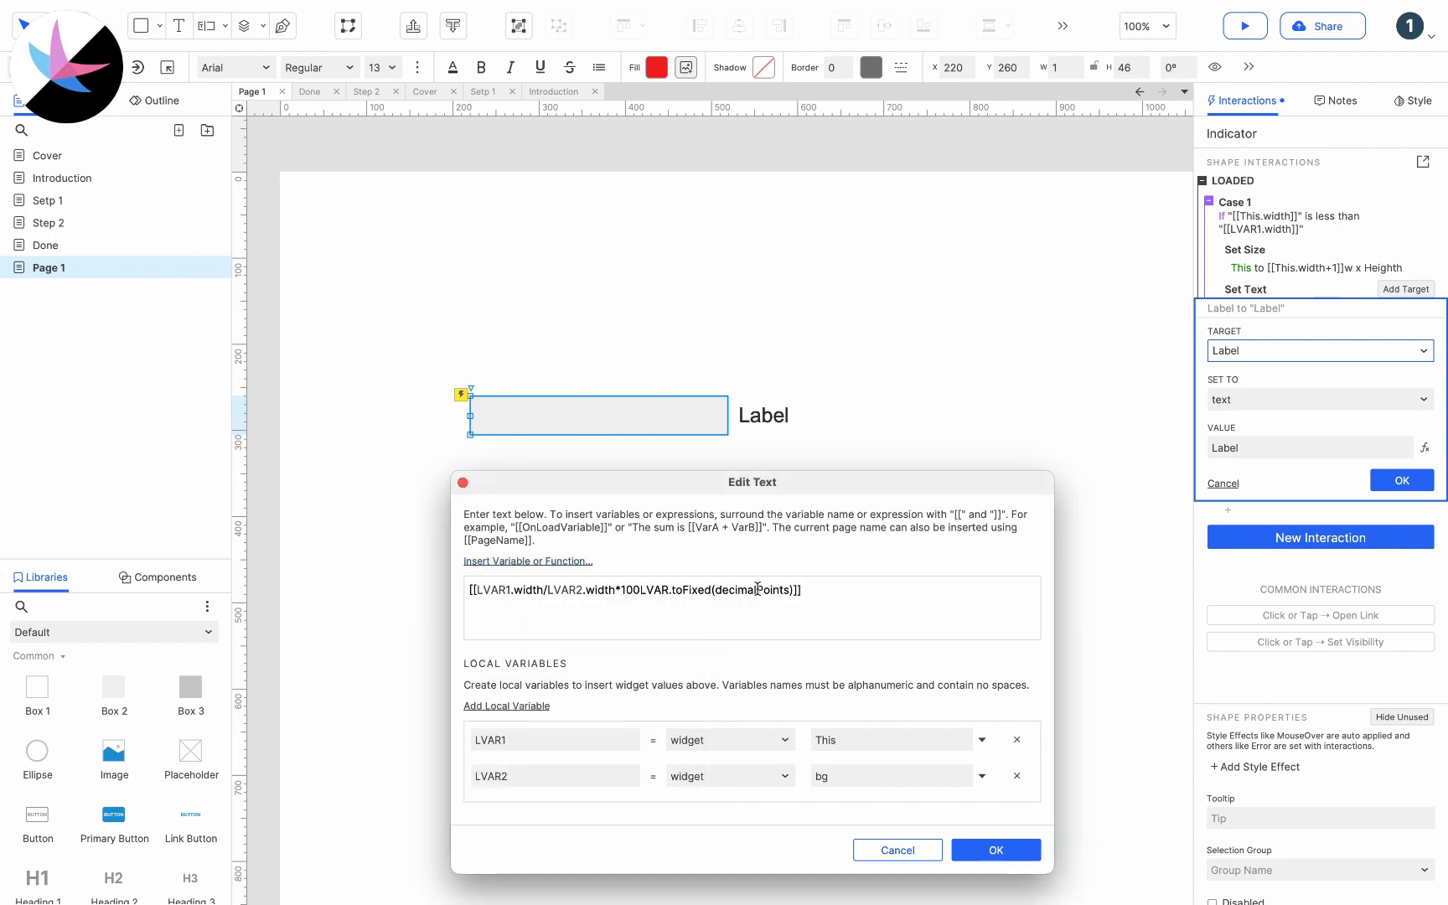
{"action": "left_click_drag", "start_coordinate": [670, 593], "coordinate": [643, 591]}
{"action": "key", "text": "BackSpace"}
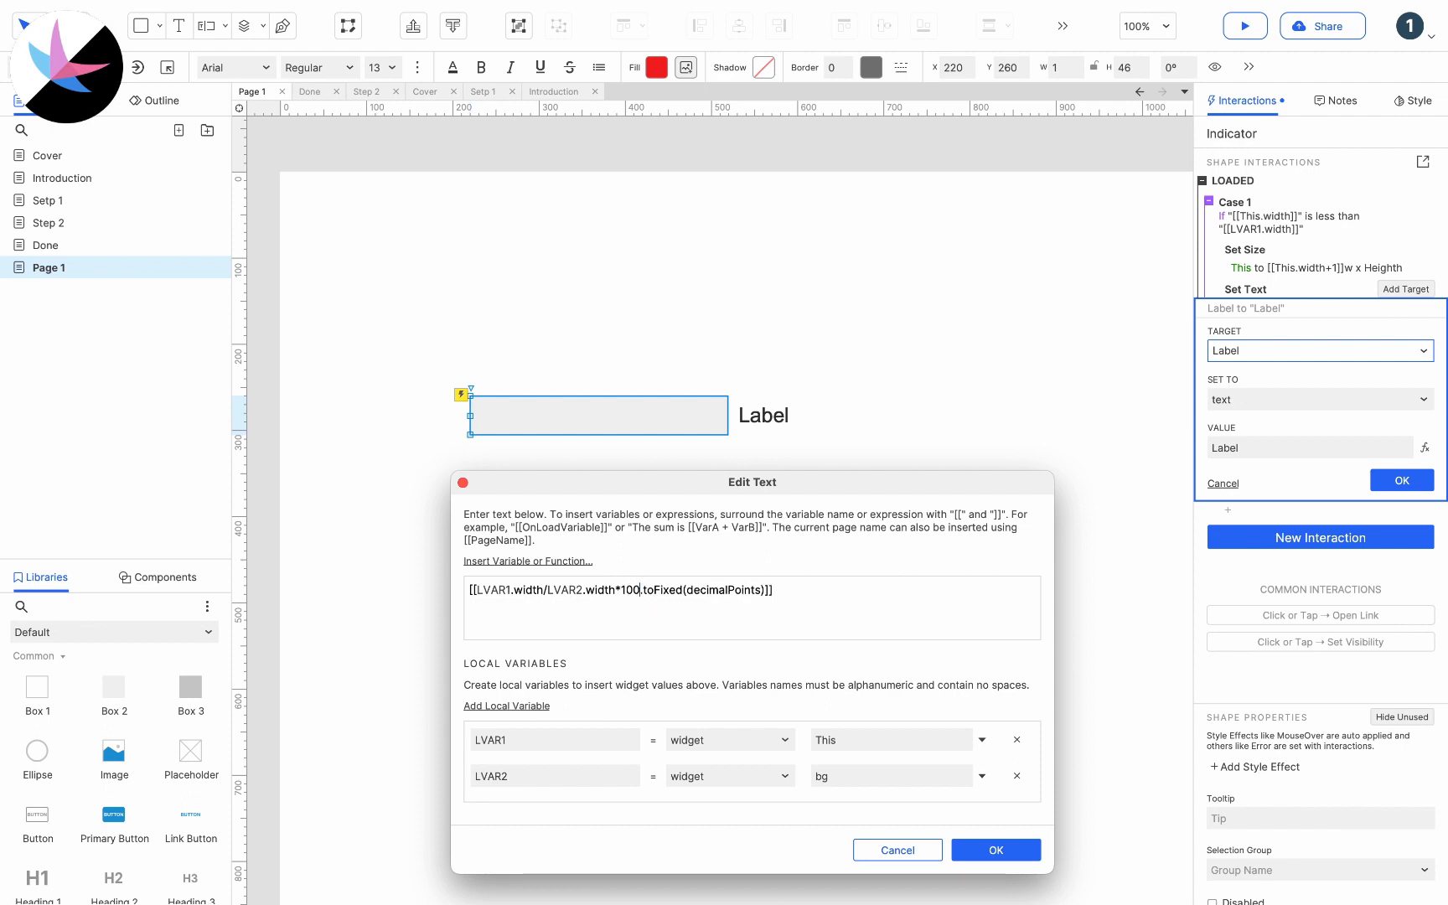
Step: Enclose LVAR1.width/LVAR2.width*100 in parentheses and set the toFixed argument to 0
{"action": "left_click", "coordinate": [476, 592]}
{"action": "type", "text": "("}
{"action": "left_click", "coordinate": [644, 591]}
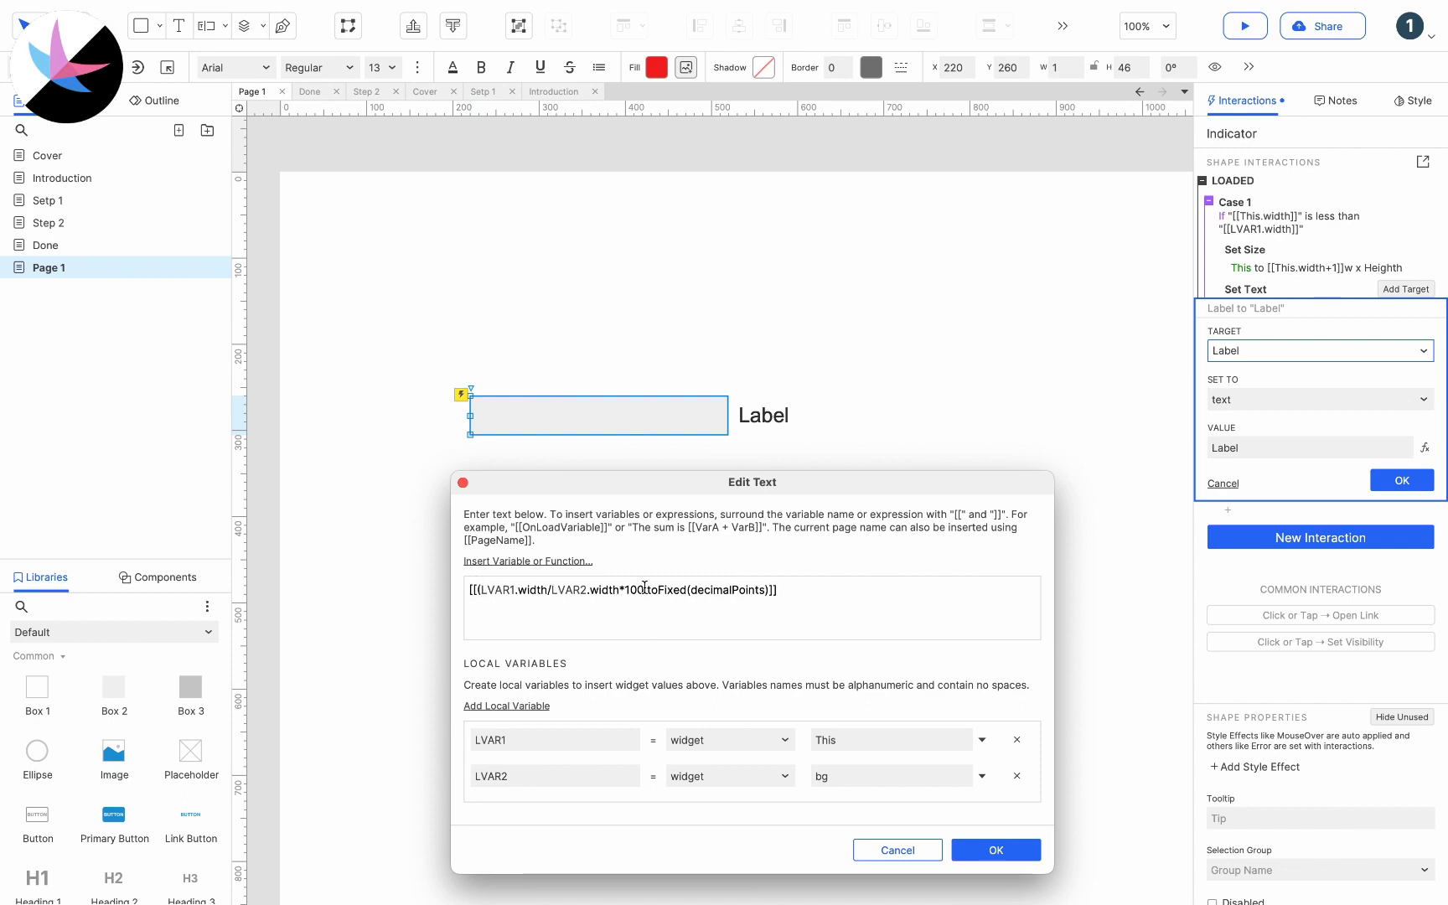
{"action": "type", "text": ")"}
{"action": "double_click", "coordinate": [718, 591]}
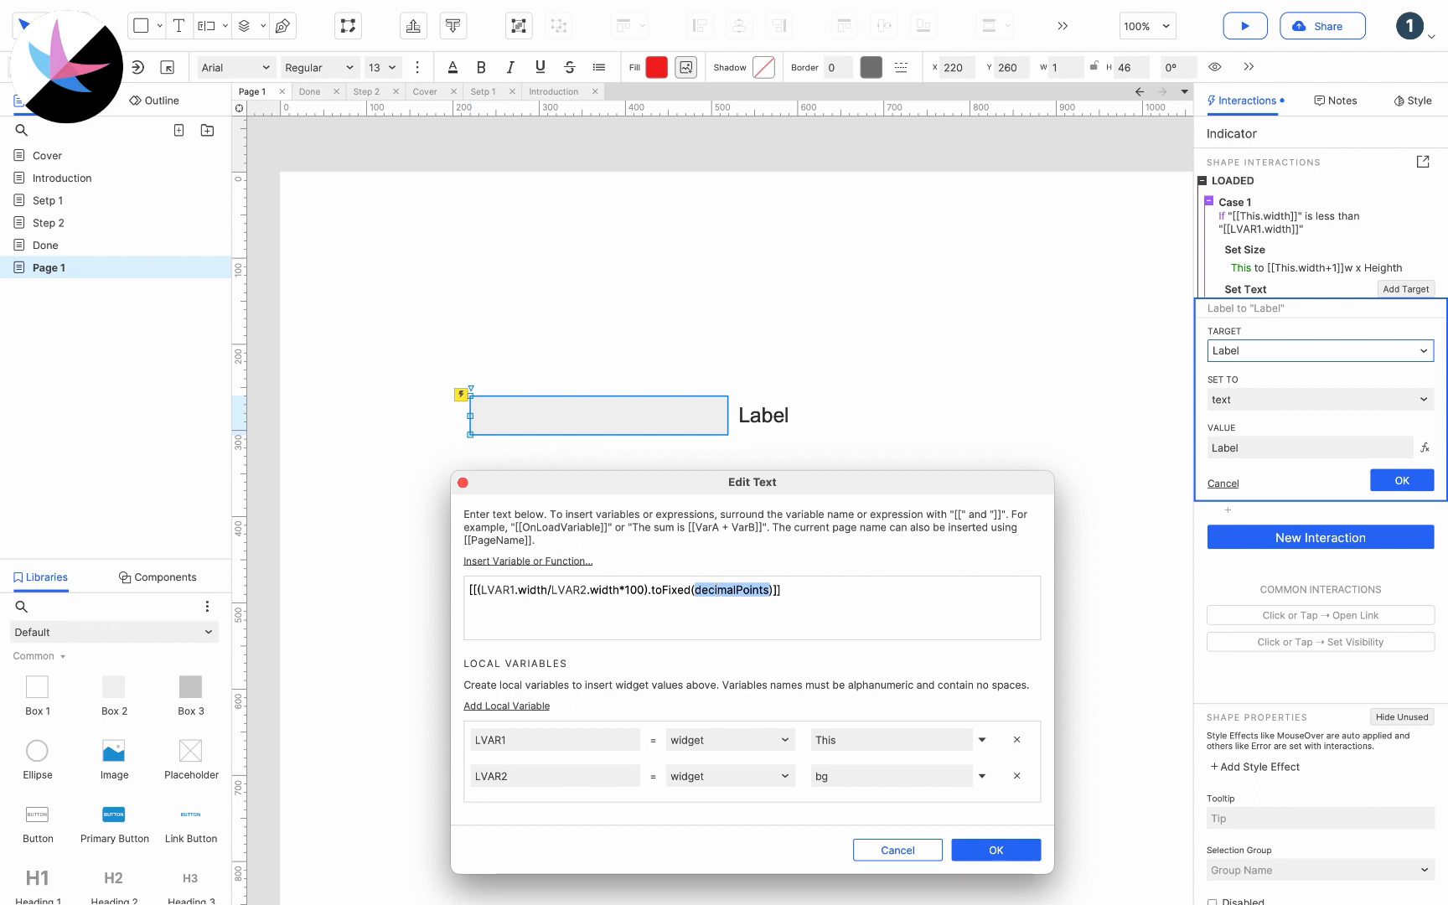
{"action": "type", "text": "0"}
Step: Append a % sign after the closing brackets of the expression and accept the edited text
{"action": "left_click", "coordinate": [724, 587]}
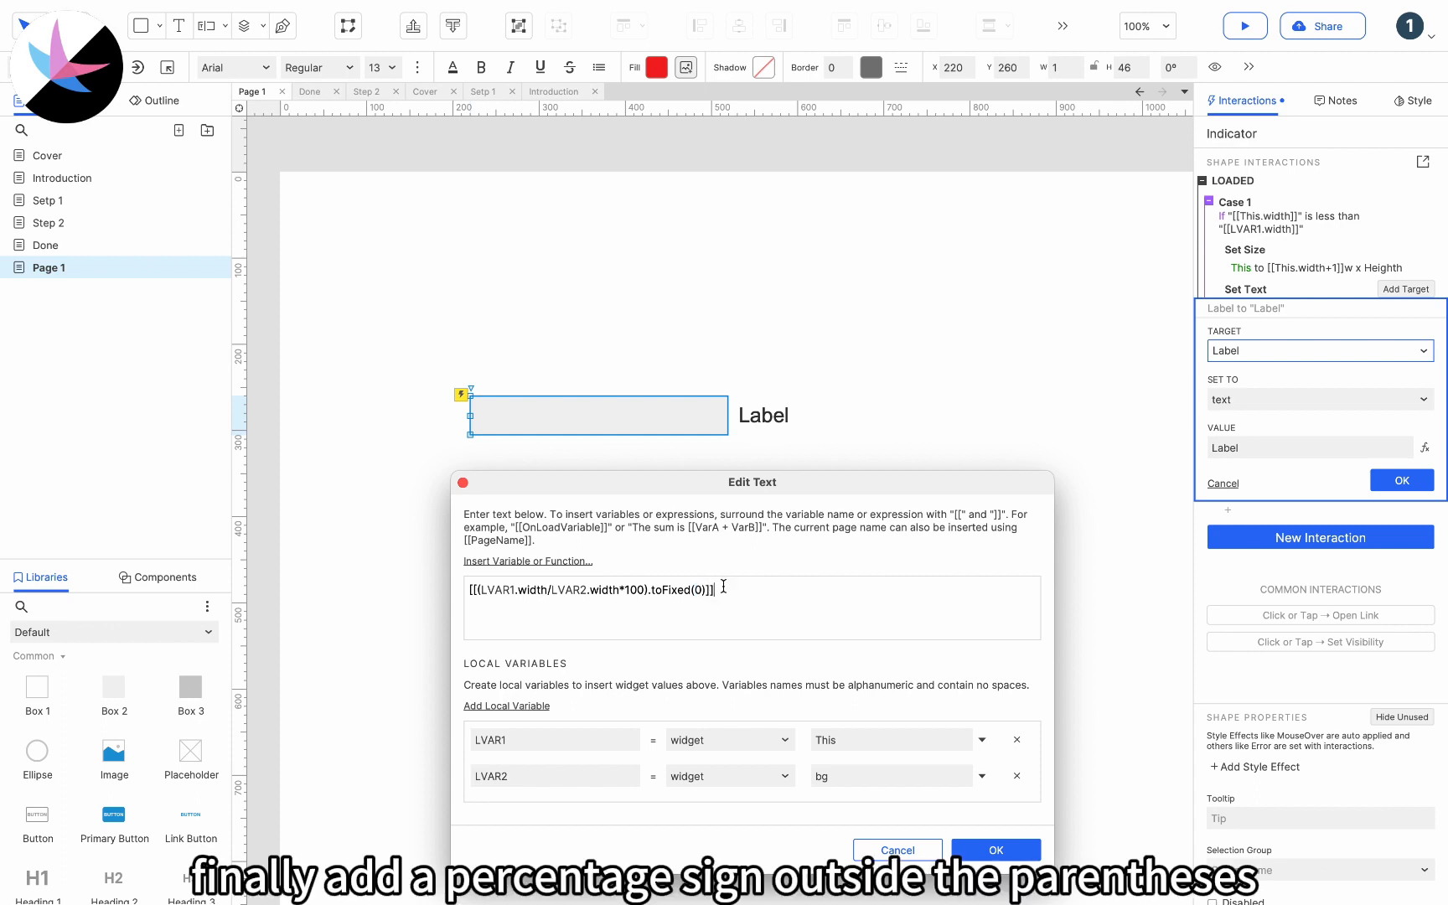
{"action": "type", "text": "%"}
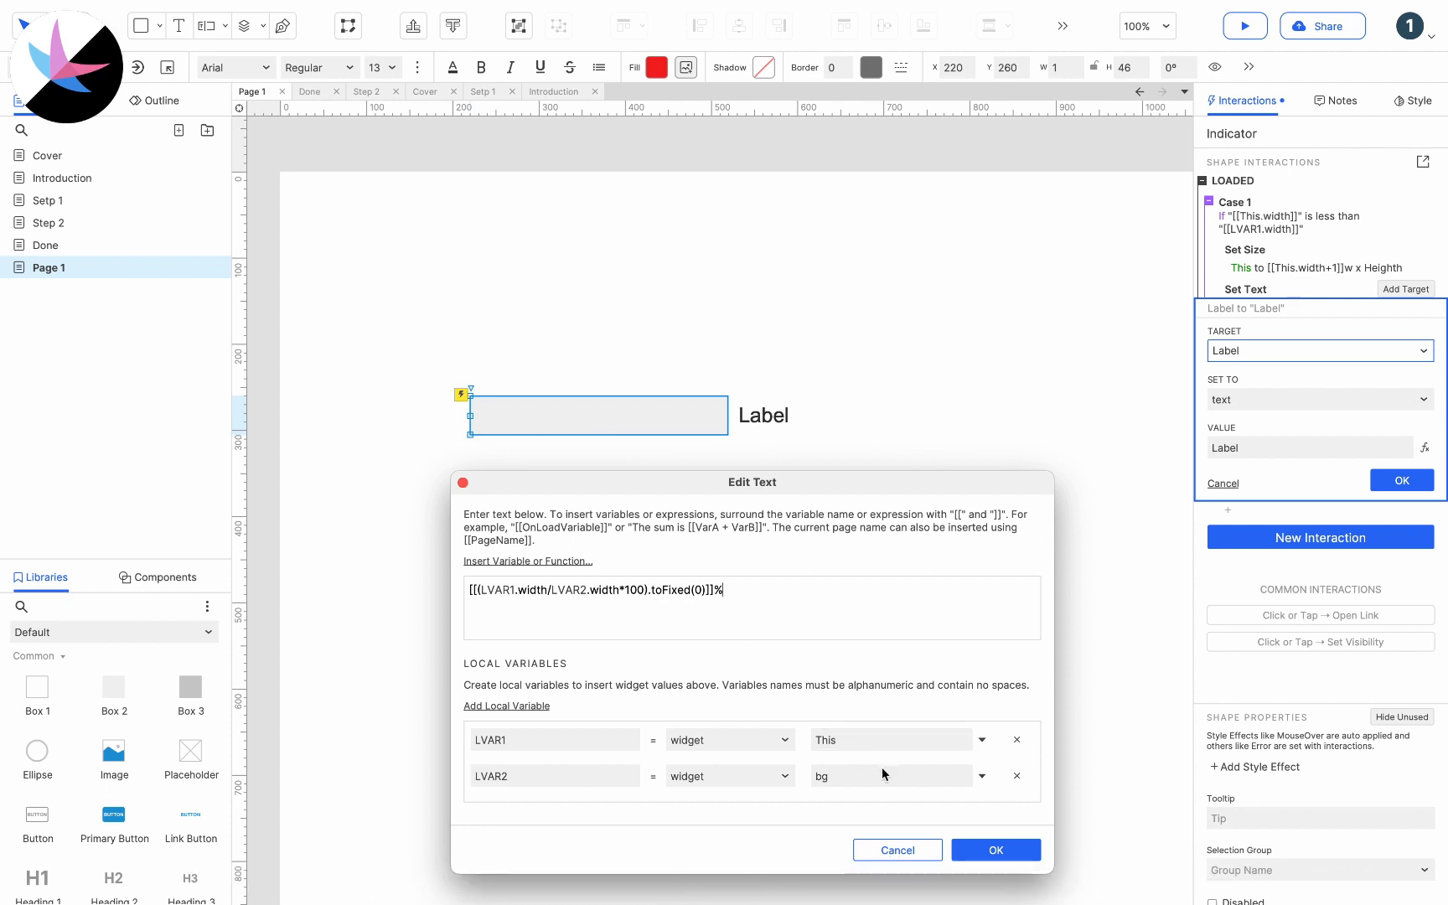
{"action": "left_click", "coordinate": [991, 850]}
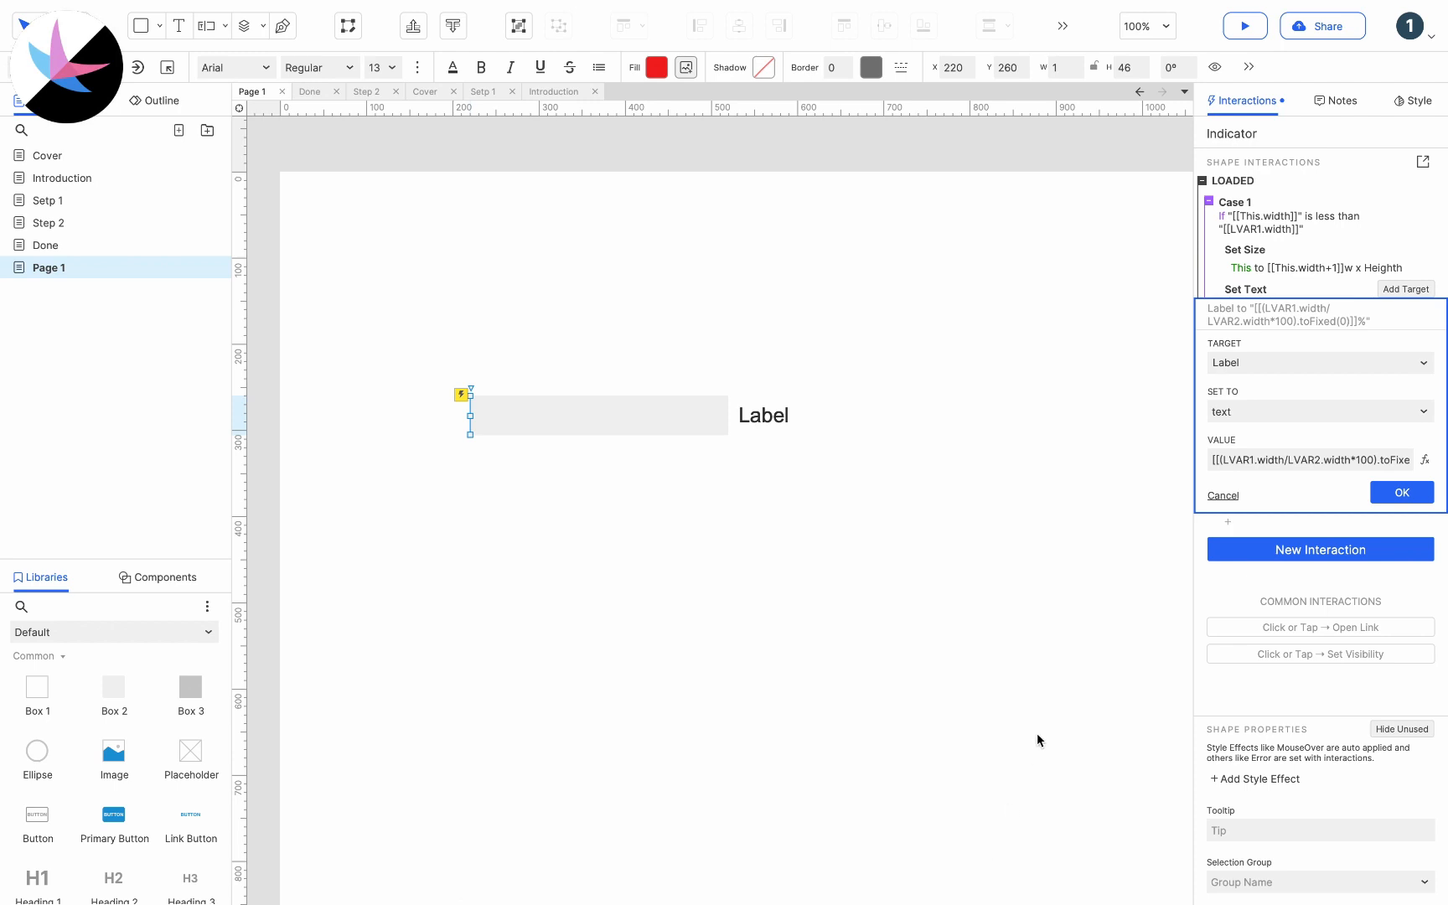
Step: Confirm the Label's Set Text action and add a Wait action of 1 ms after it
{"action": "left_click", "coordinate": [1402, 492]}
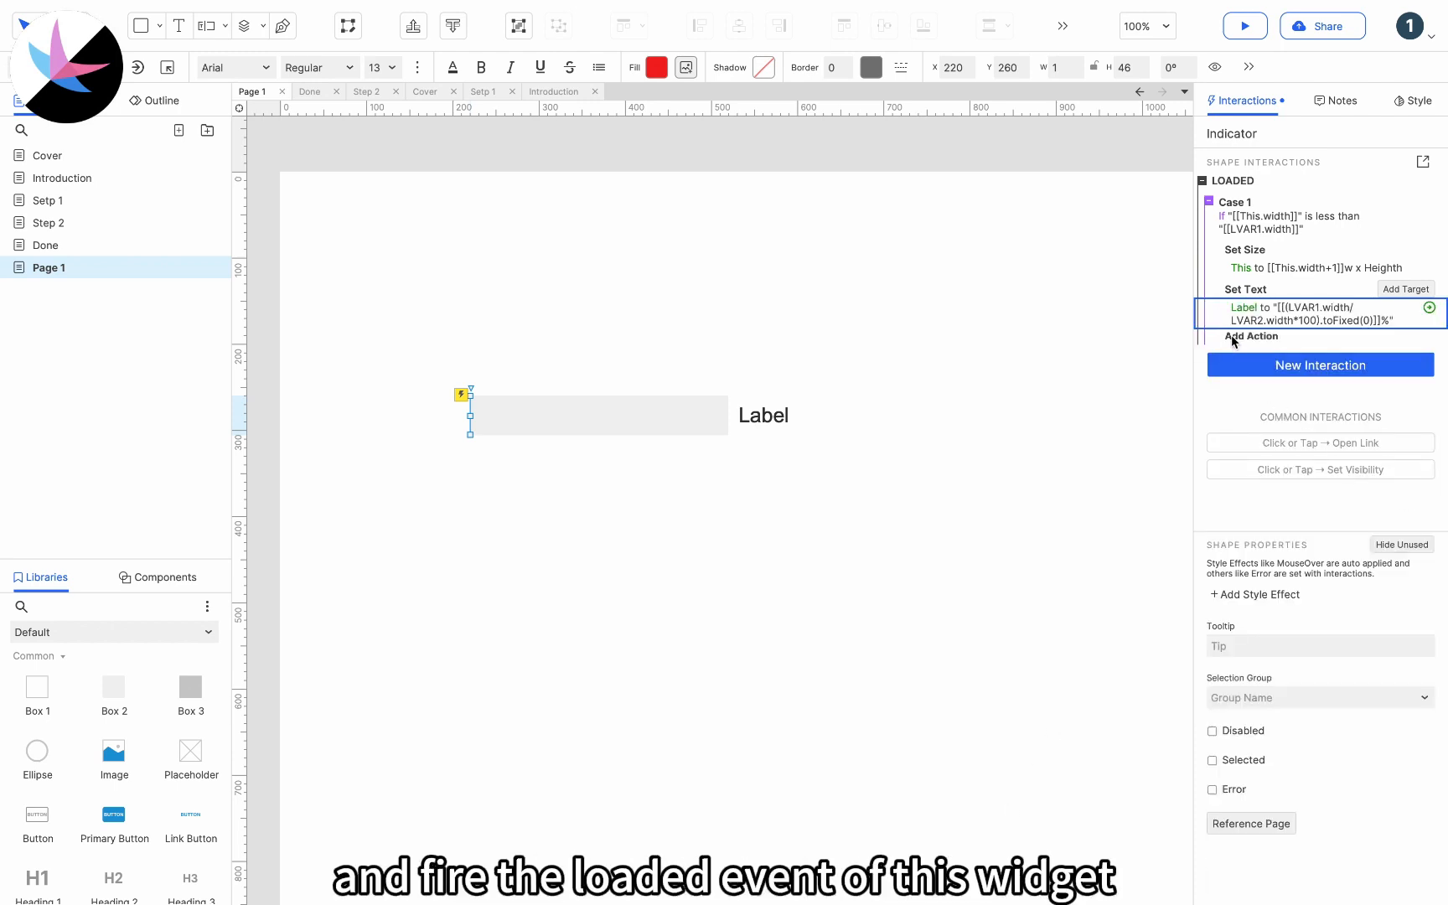
{"action": "left_click", "coordinate": [1231, 335]}
{"action": "scroll", "coordinate": [1279, 528], "scroll_direction": "down", "scroll_amount": 4}
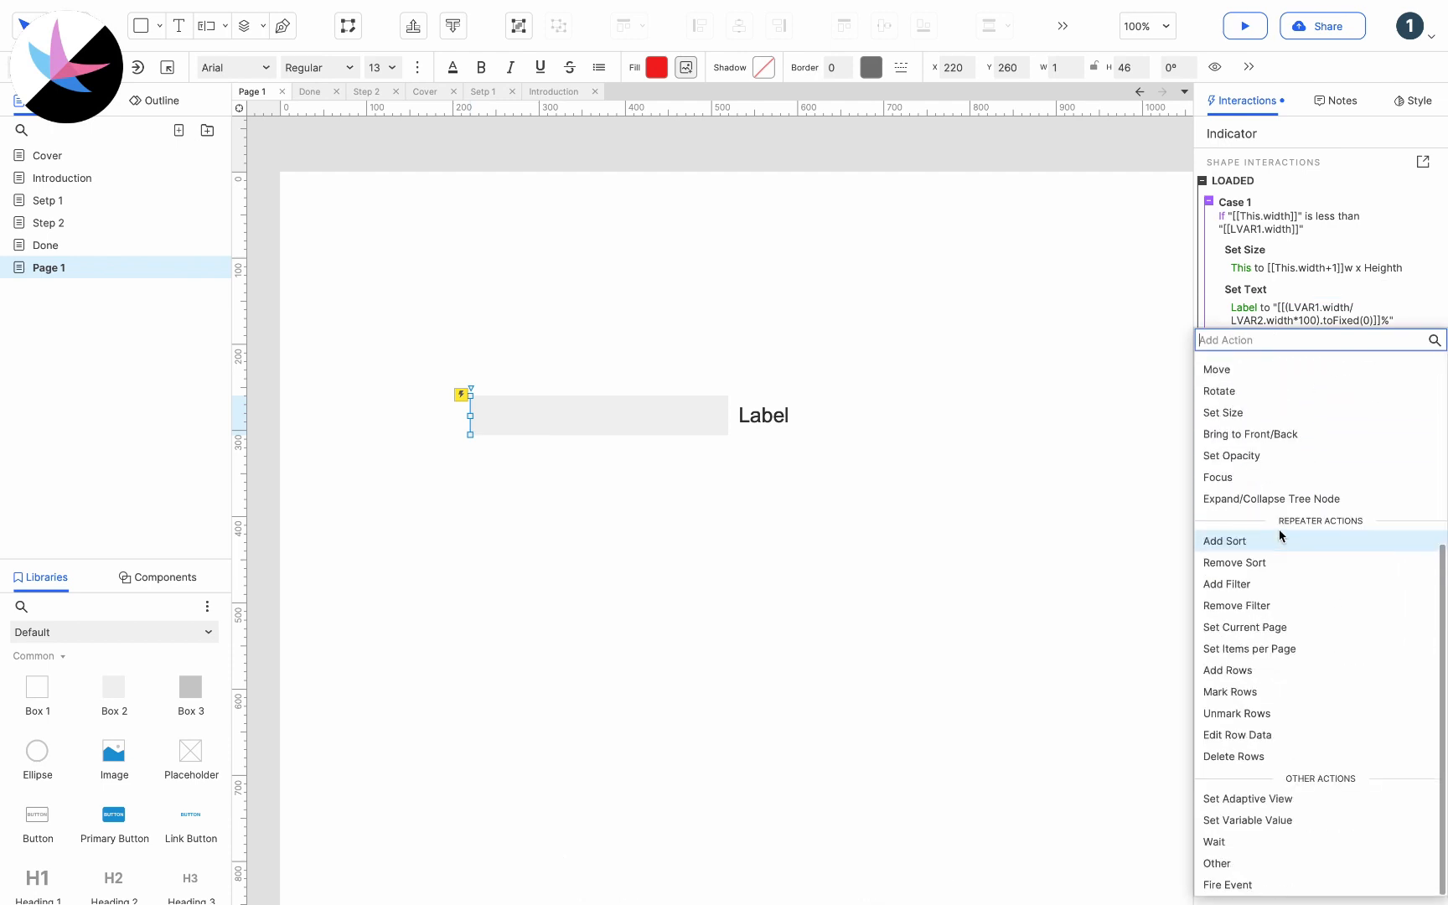
{"action": "left_click", "coordinate": [1244, 840]}
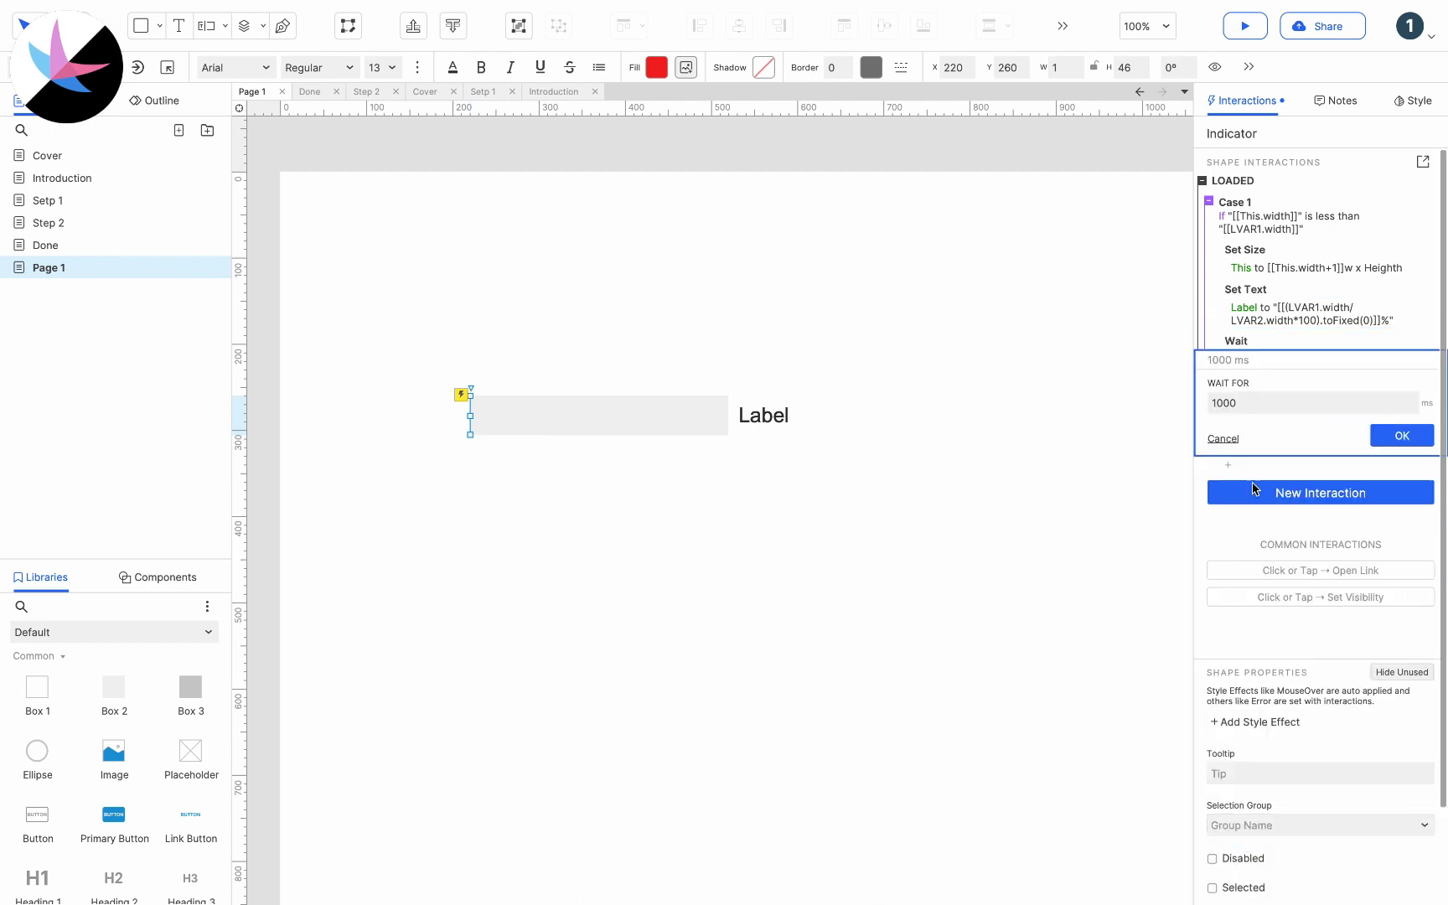
{"action": "double_click", "coordinate": [1241, 404]}
{"action": "type", "text": "1"}
{"action": "left_click", "coordinate": [1402, 435]}
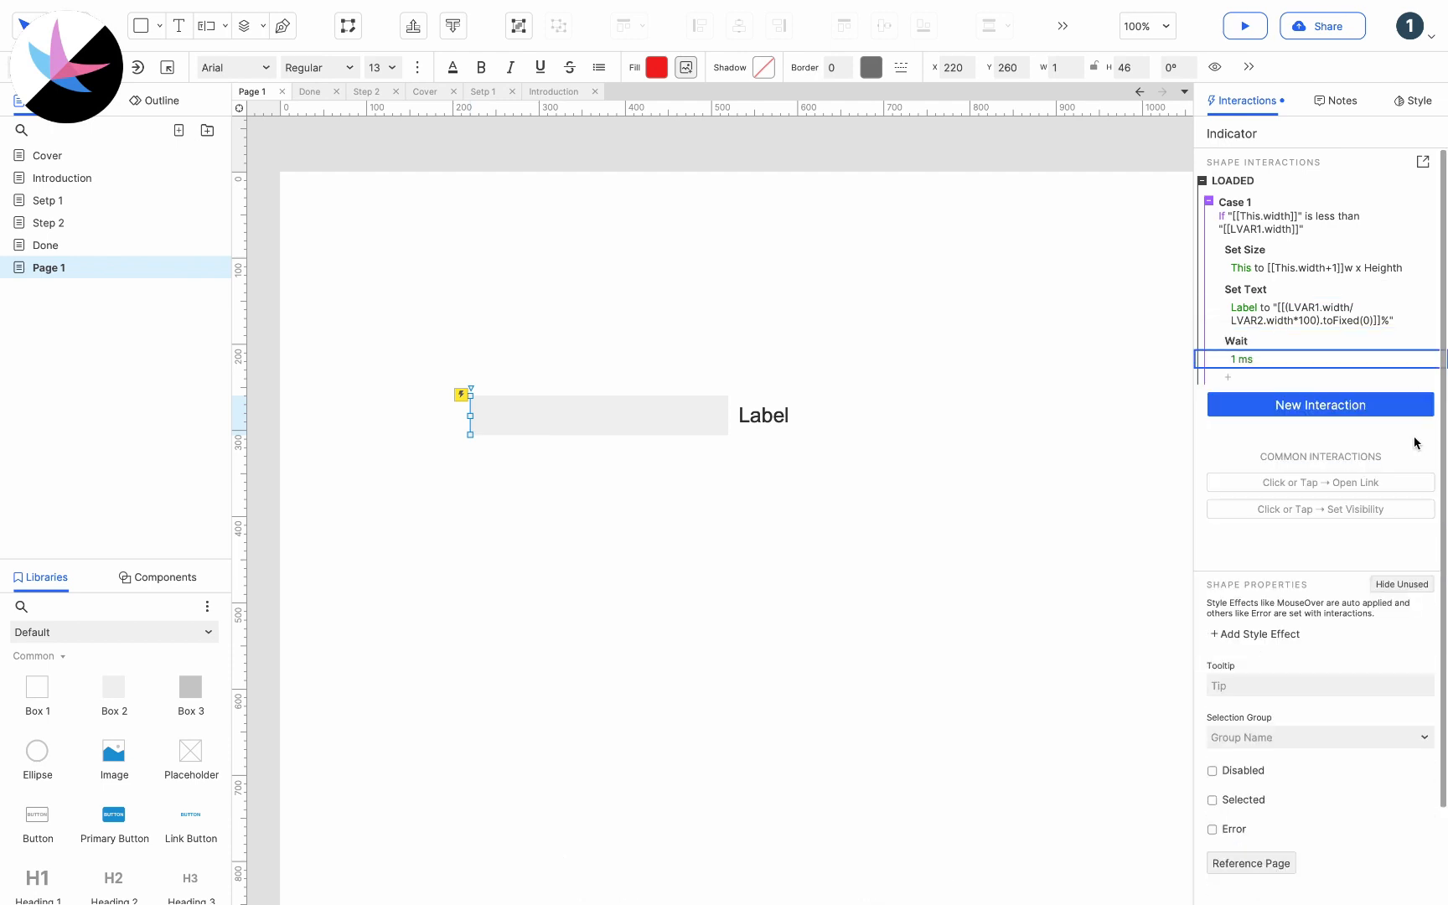
Step: Add a Fire Event action after the wait that fires the Loaded event on This Widget, and preview the page
{"action": "left_click", "coordinate": [1229, 377]}
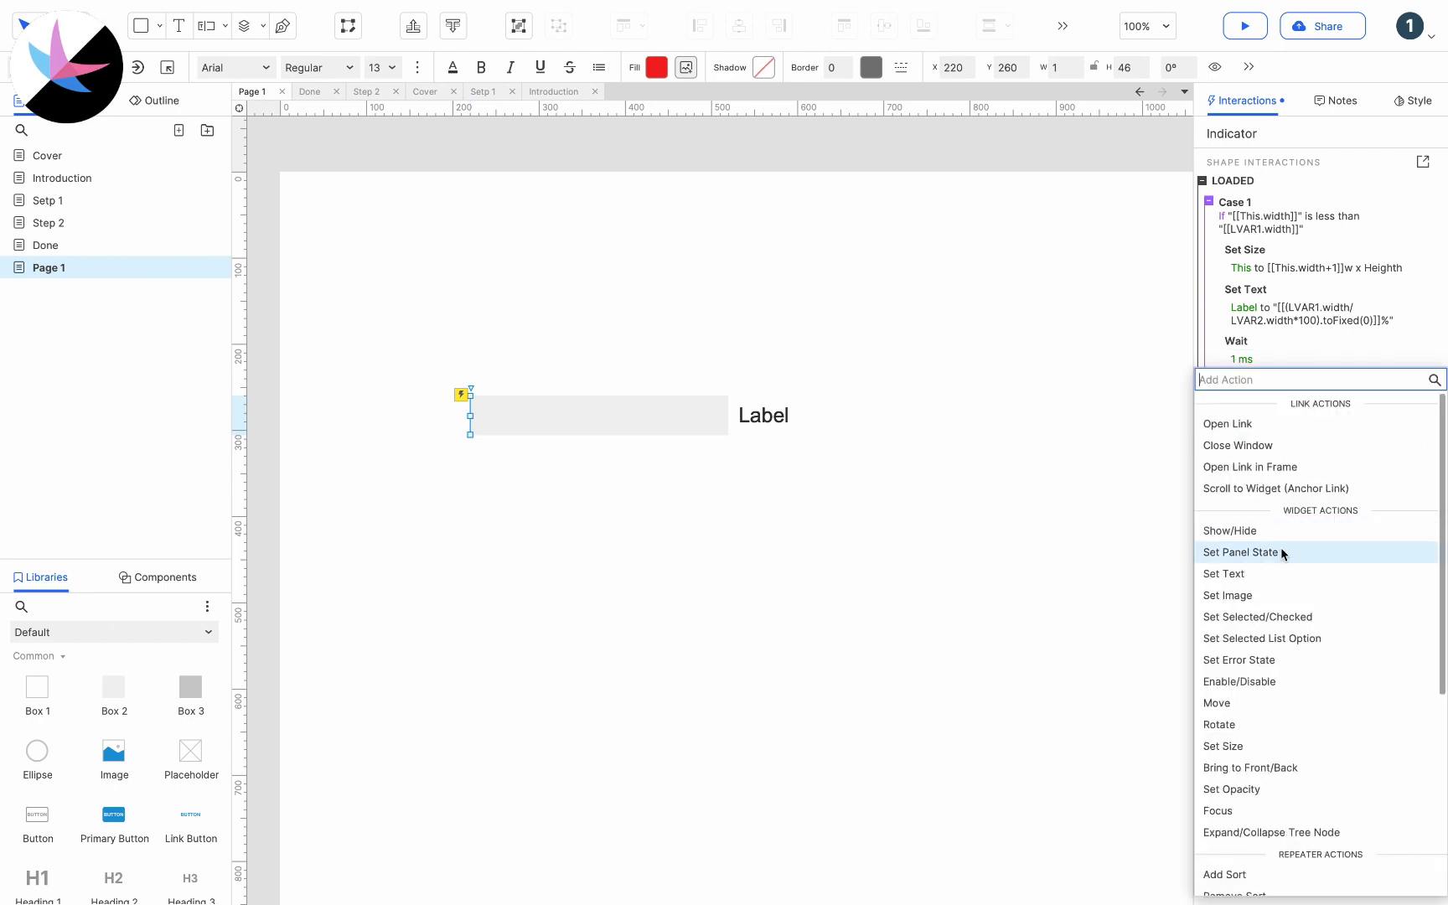
{"action": "scroll", "coordinate": [1281, 547], "scroll_direction": "down", "scroll_amount": 4}
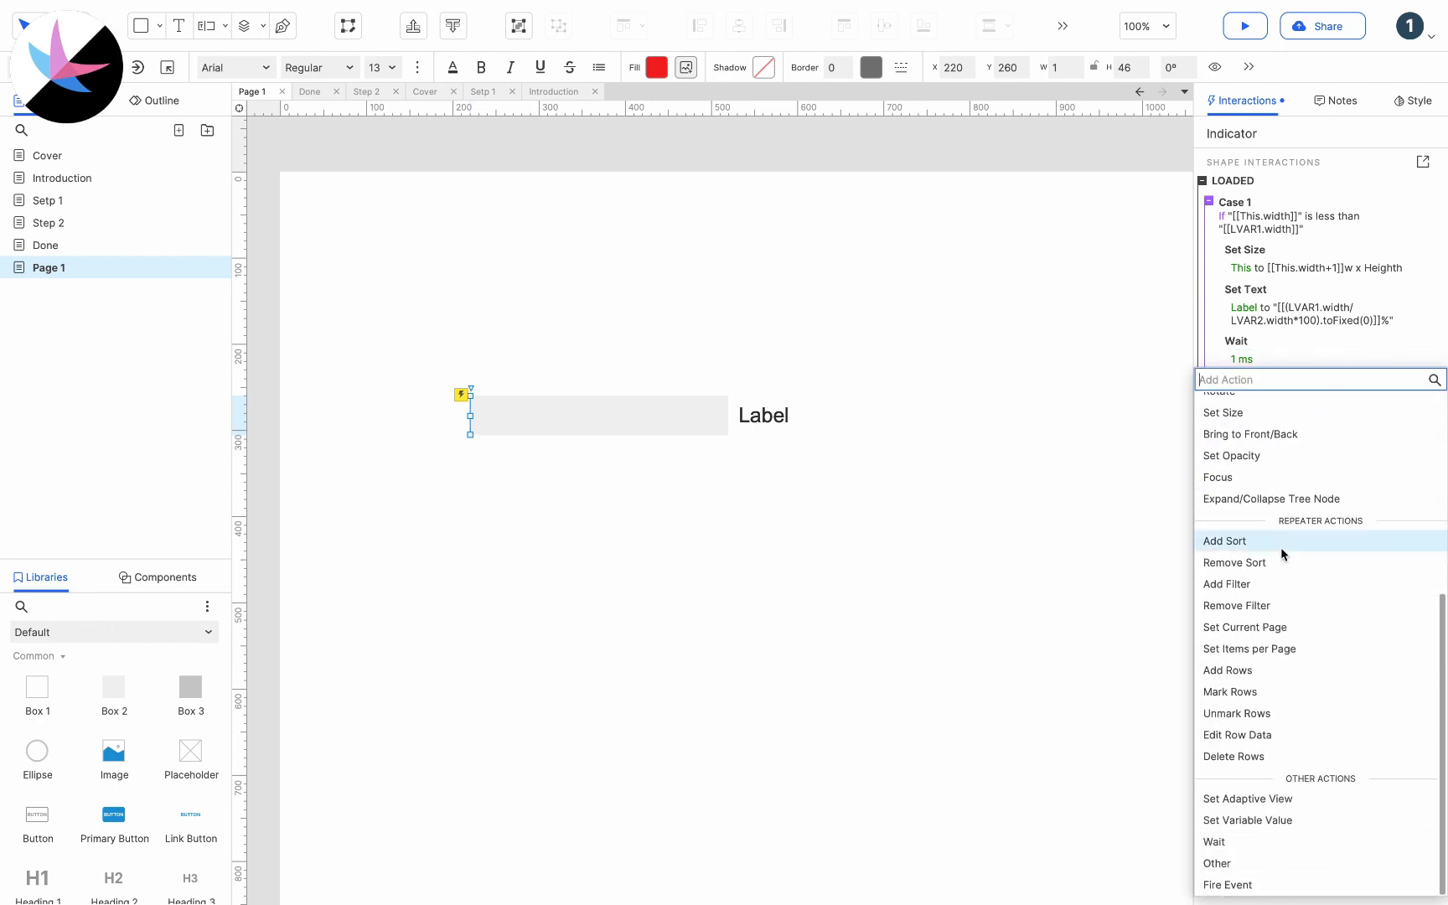
{"action": "left_click", "coordinate": [1236, 885]}
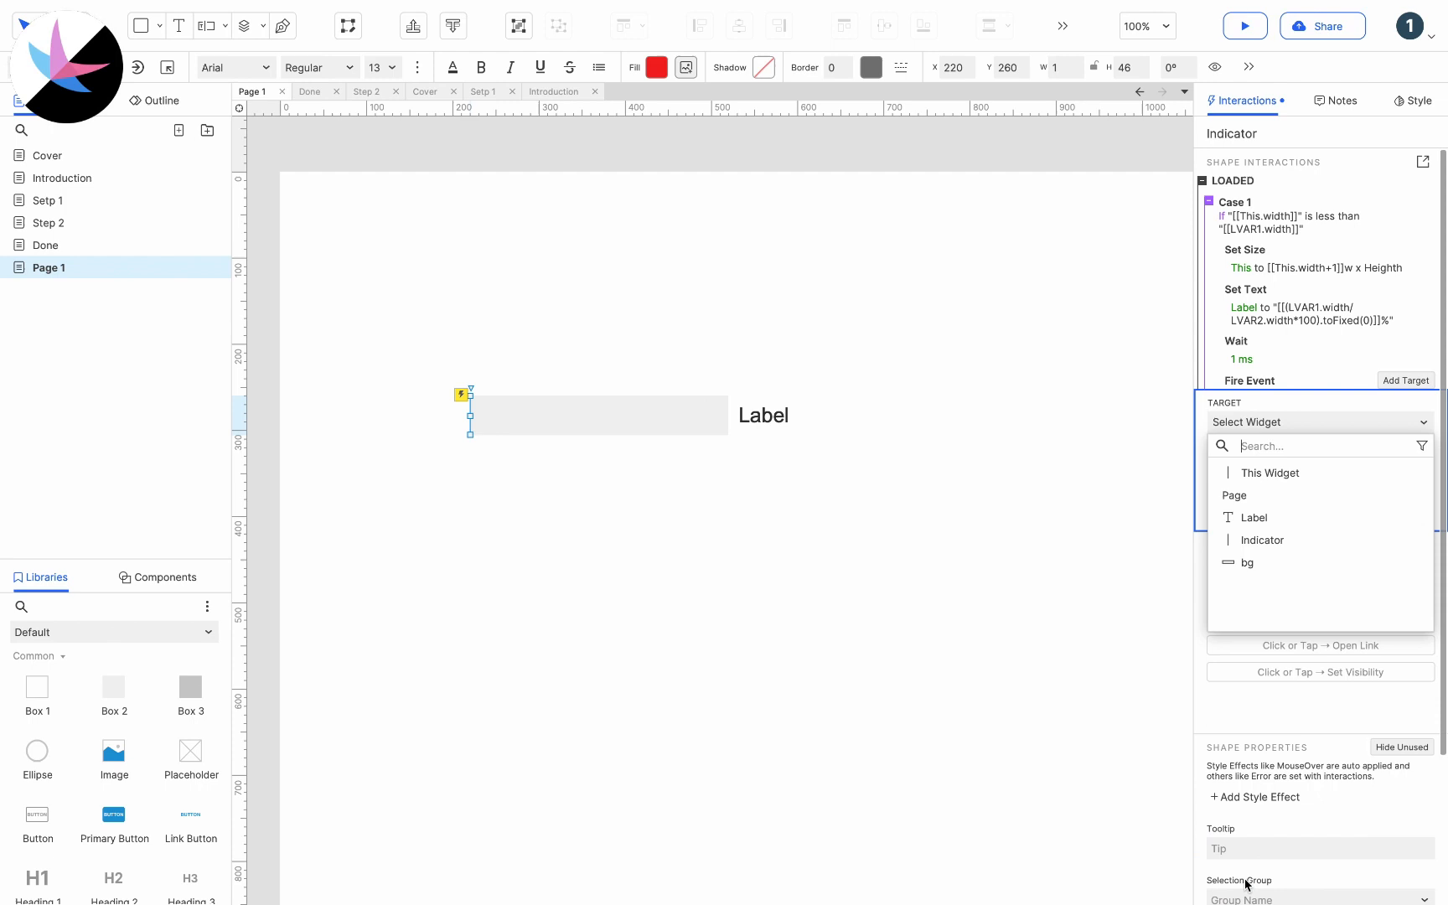
{"action": "left_click", "coordinate": [1264, 472]}
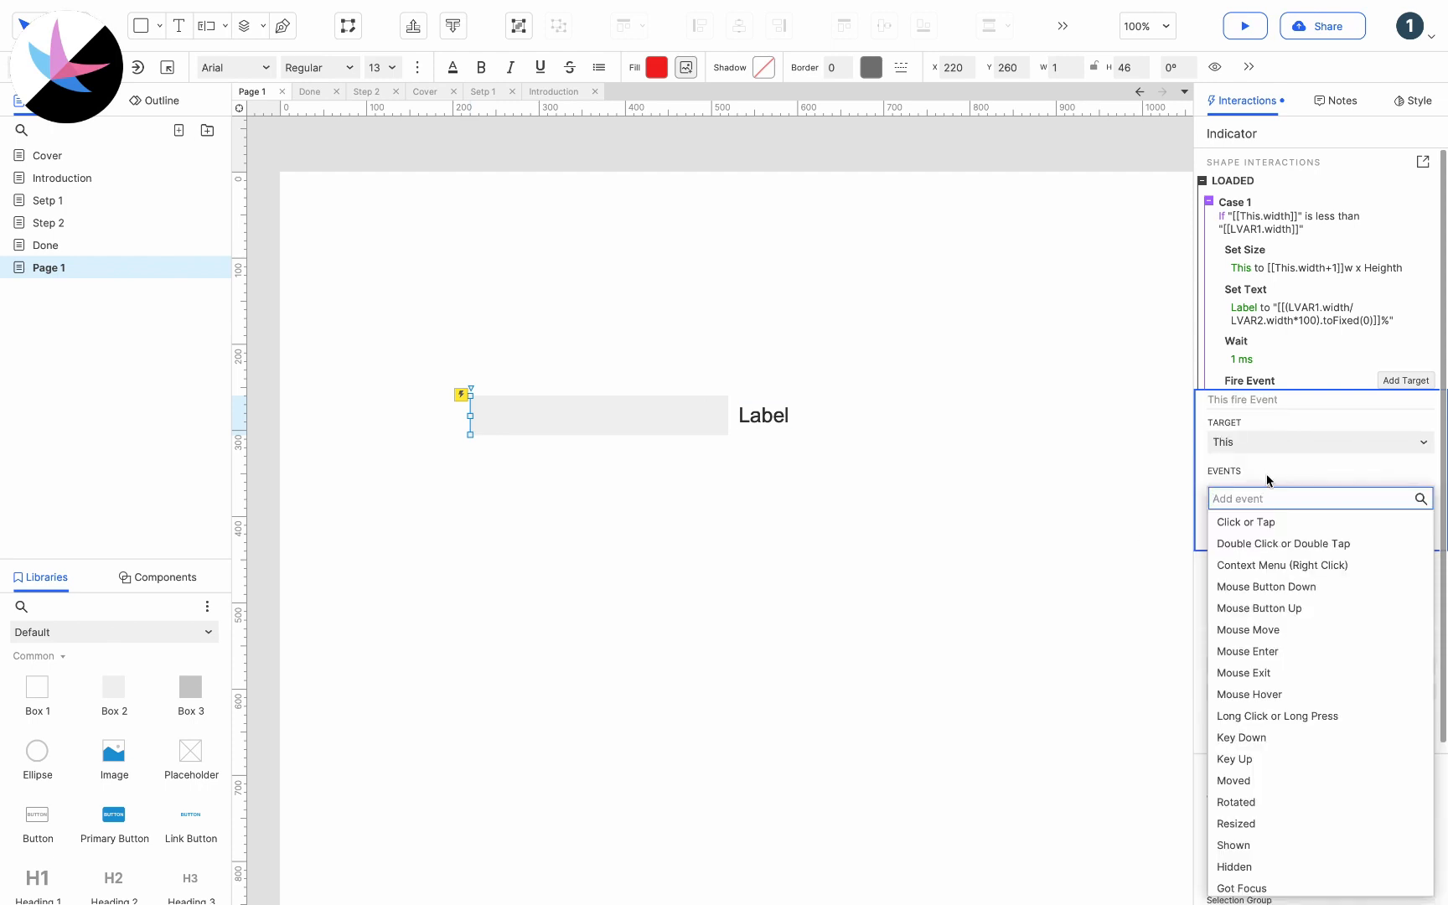
{"action": "scroll", "coordinate": [1270, 567], "scroll_direction": "down", "scroll_amount": 3}
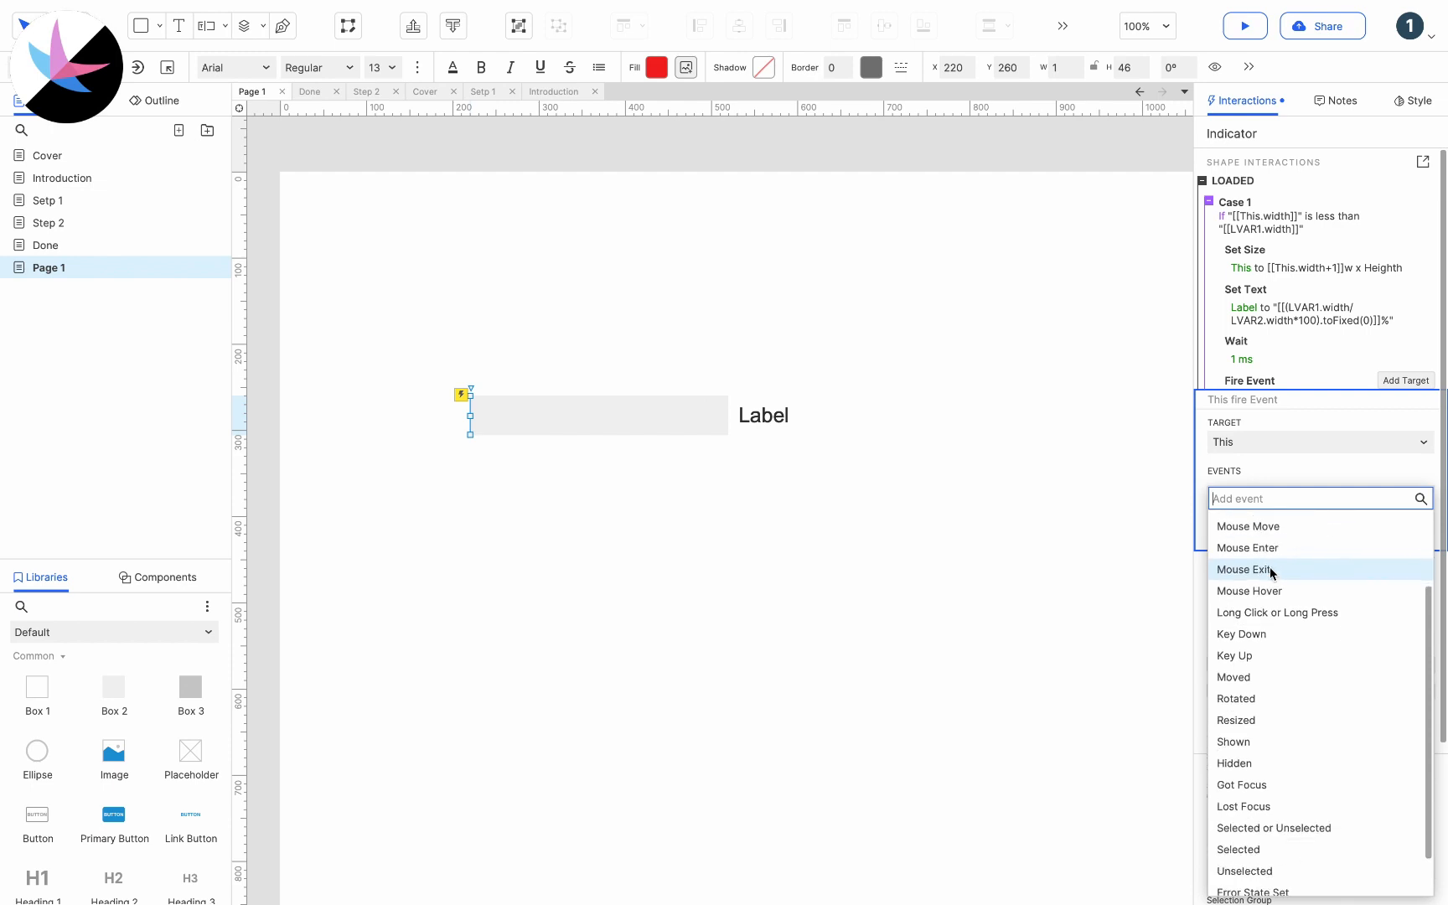
{"action": "scroll", "coordinate": [1270, 567], "scroll_direction": "down", "scroll_amount": 2}
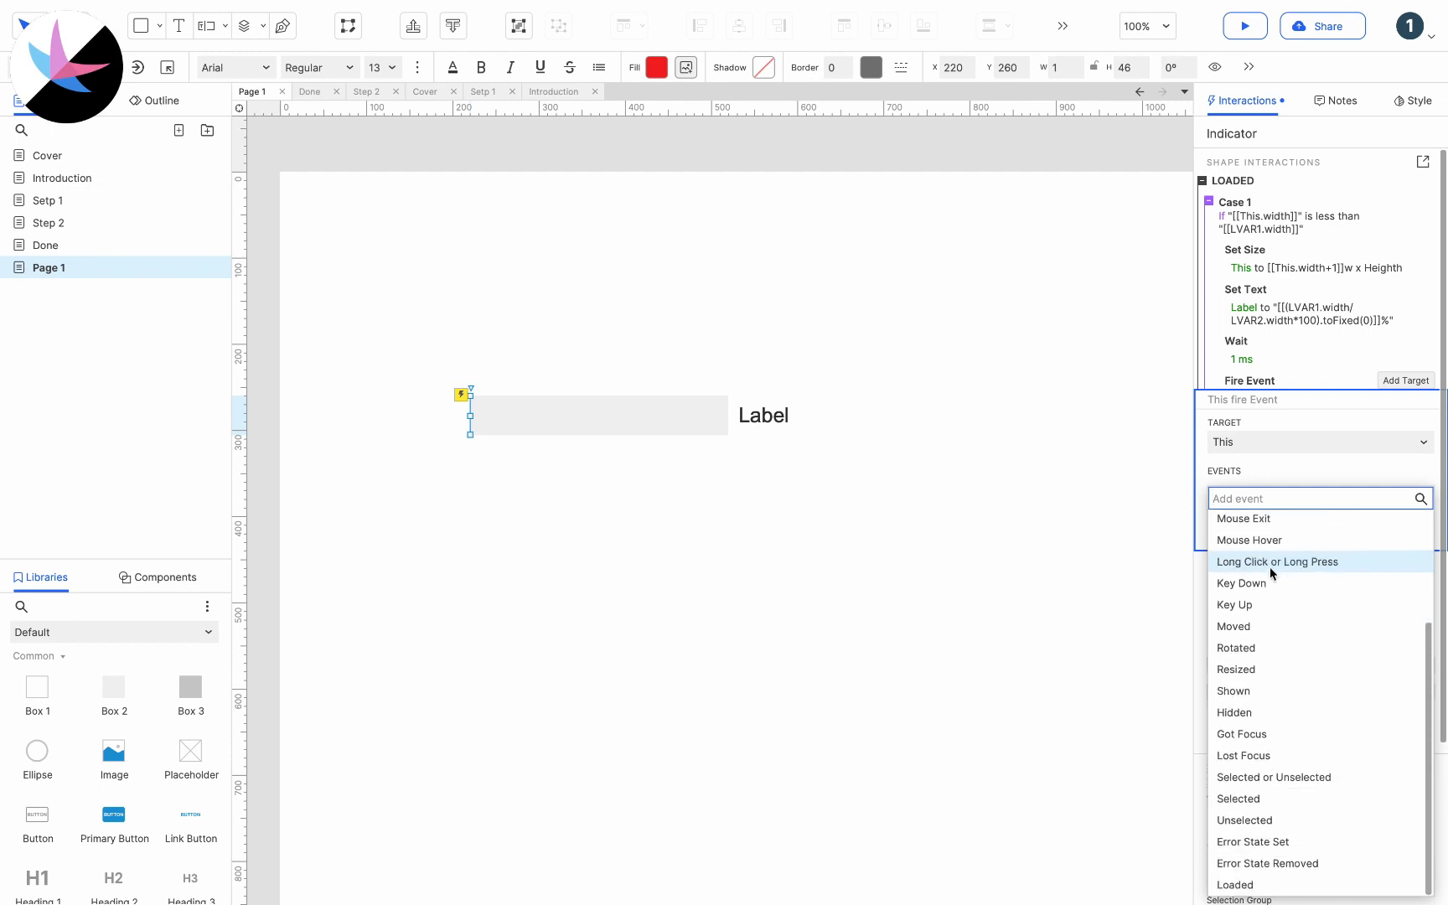
{"action": "left_click", "coordinate": [1246, 885]}
{"action": "left_click", "coordinate": [1413, 540]}
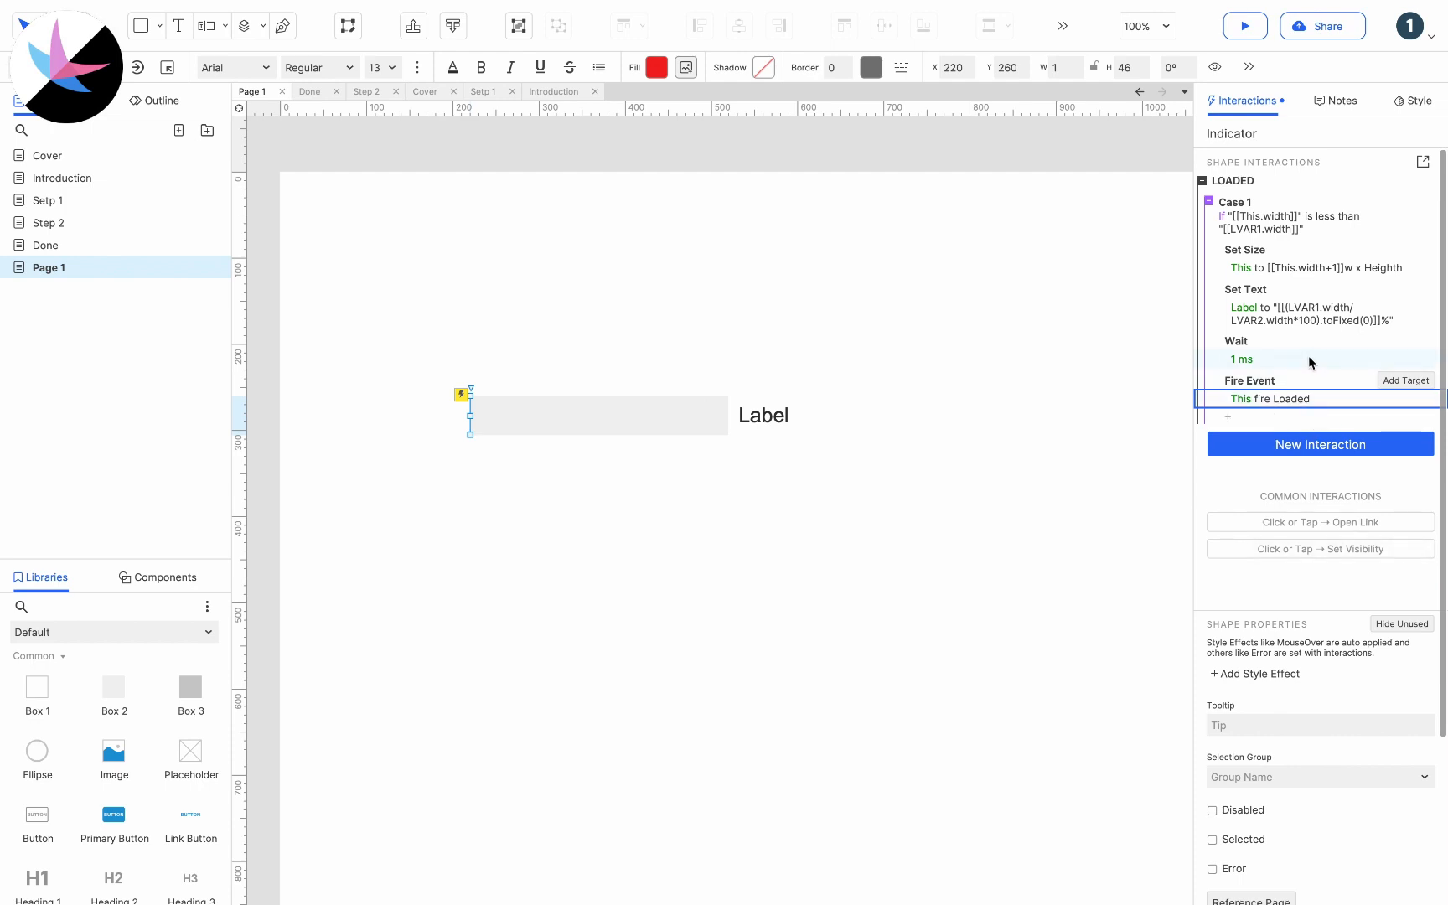
{"action": "left_click", "coordinate": [1246, 26]}
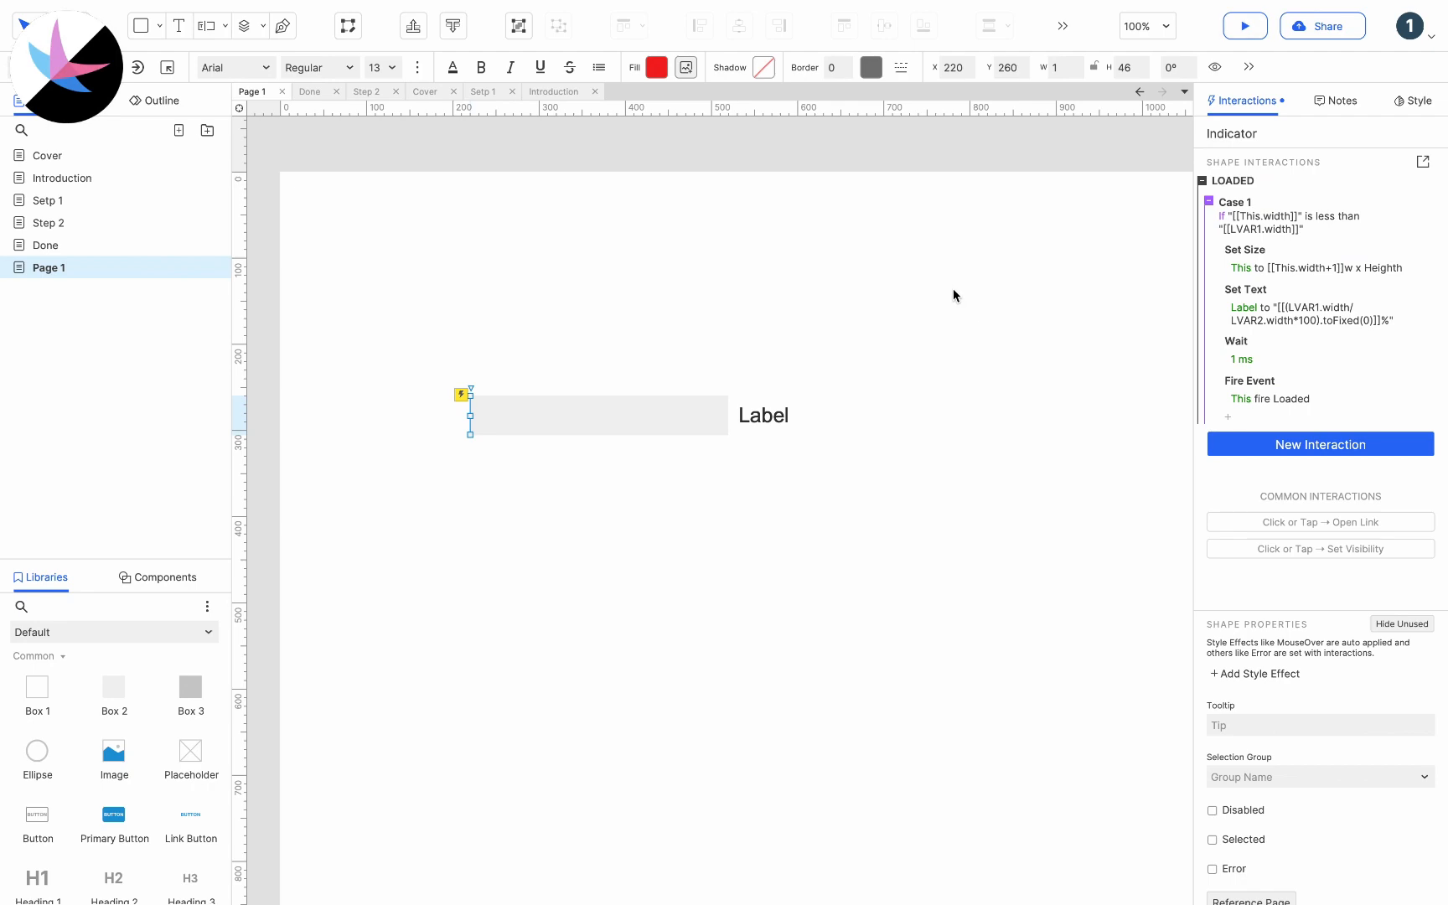